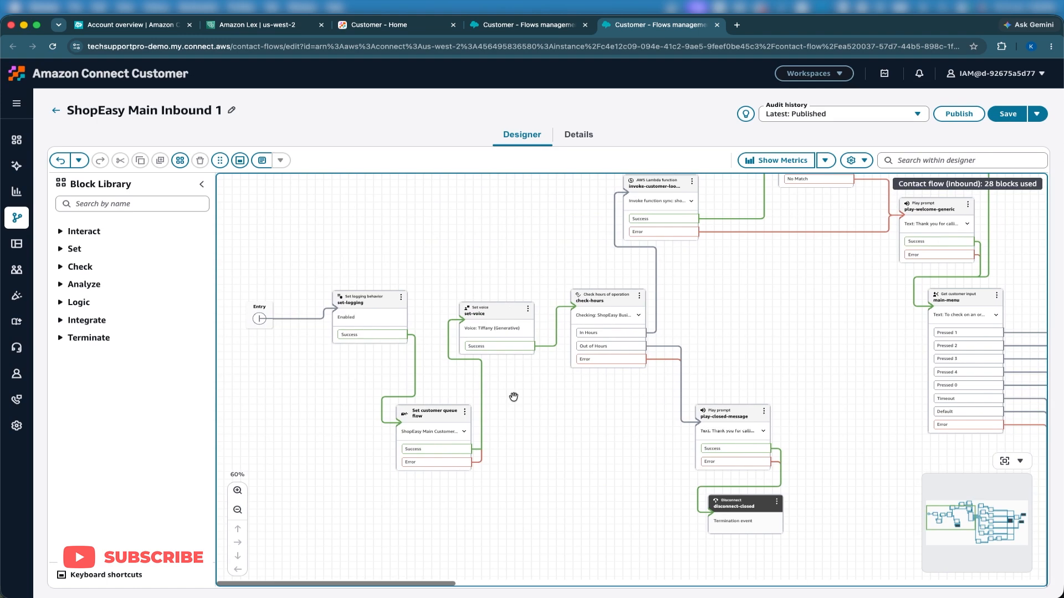
# - Examine the main-menu block's DTMF prompt text and timeout settings in the ShopEasy Main Inbound 1 flow
pyautogui.hscroll(8, 513, 396)
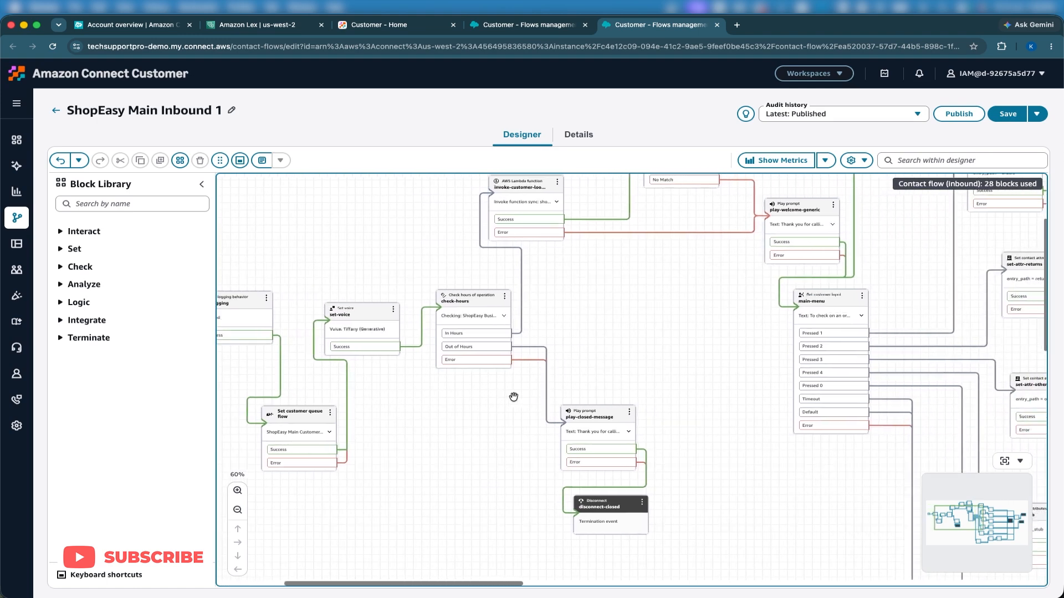
pyautogui.hscroll(9, 513, 396)
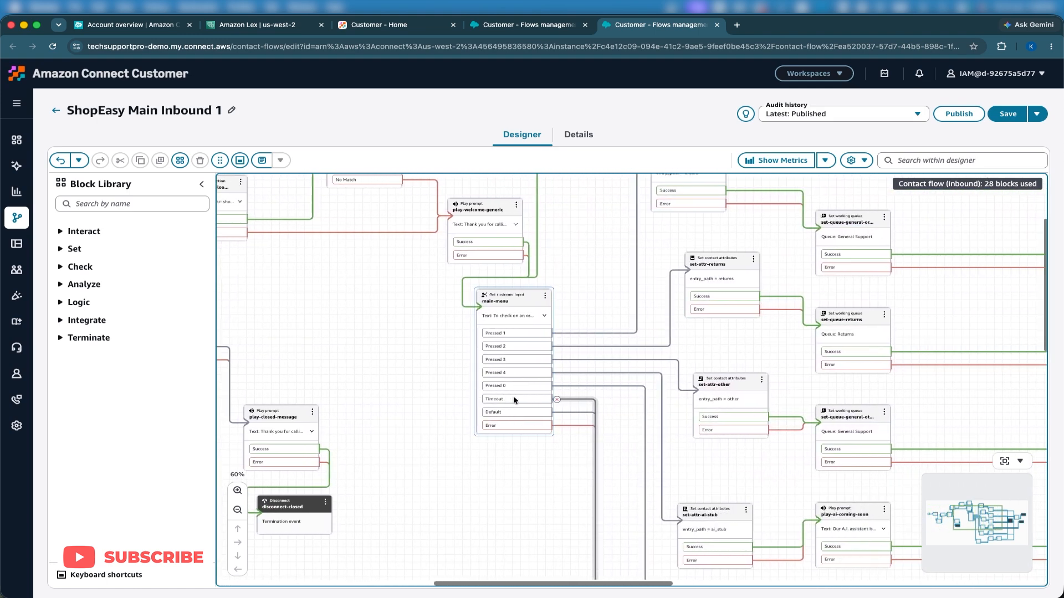
pyautogui.hscroll(1, 554, 274)
pyautogui.scroll(1, 554, 274)
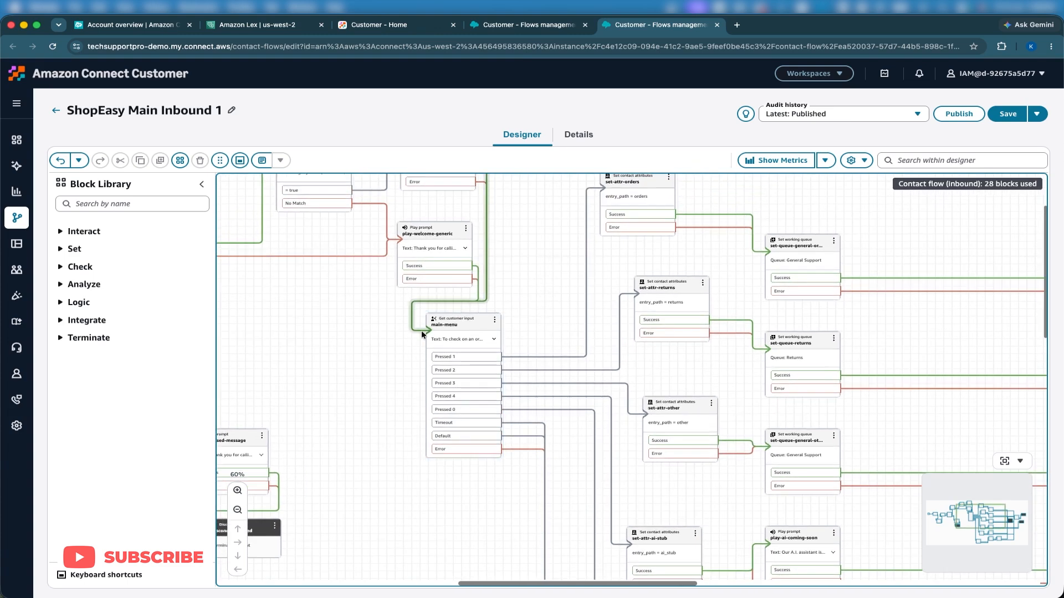
pyautogui.click(448, 327)
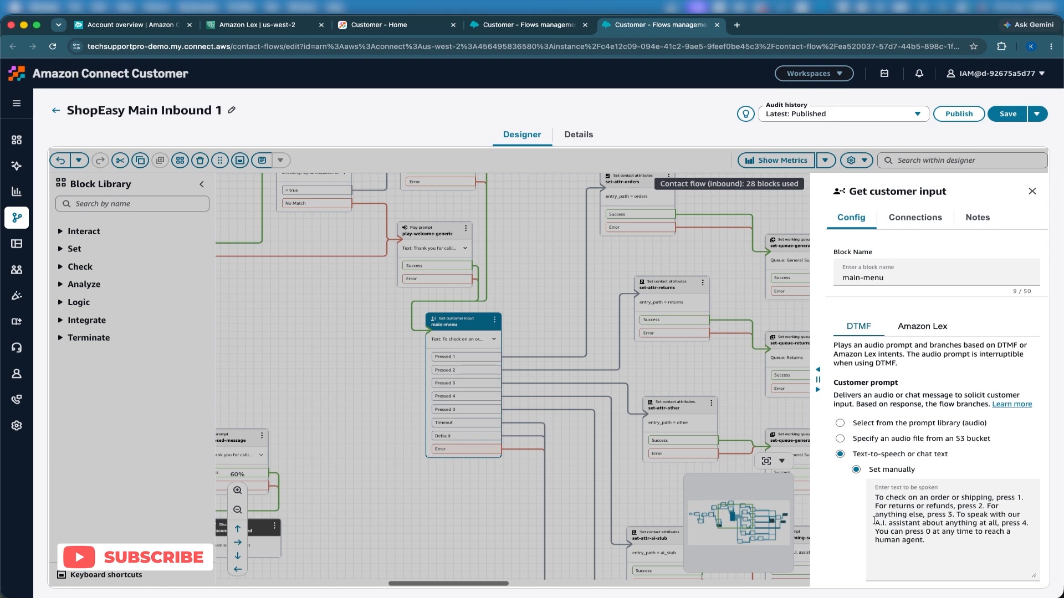
pyautogui.scroll(-4, 873, 521)
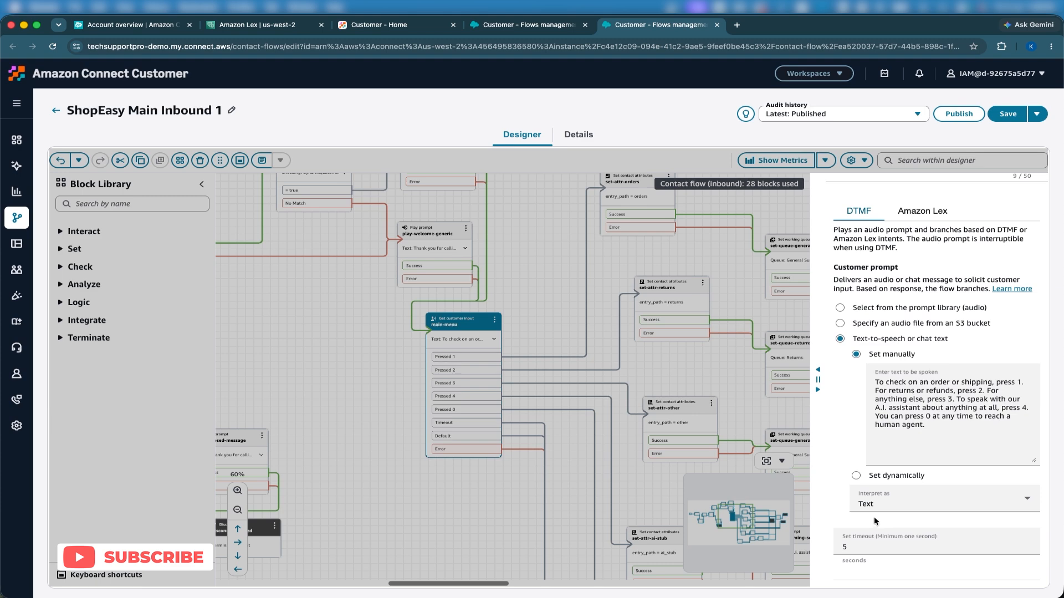
pyautogui.scroll(-2, 885, 458)
pyautogui.scroll(6, 886, 458)
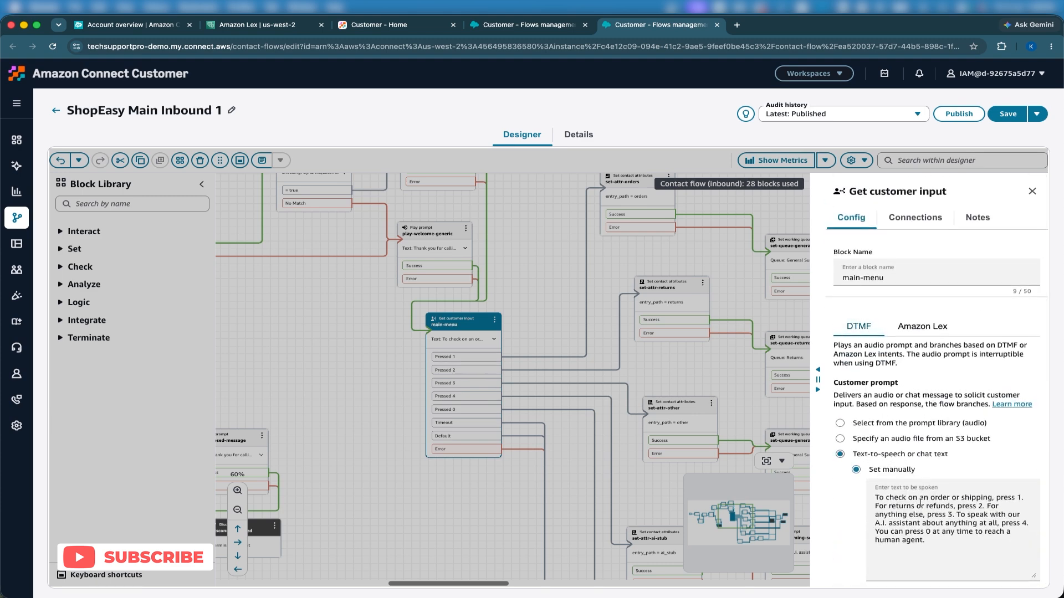
pyautogui.scroll(-3, 922, 508)
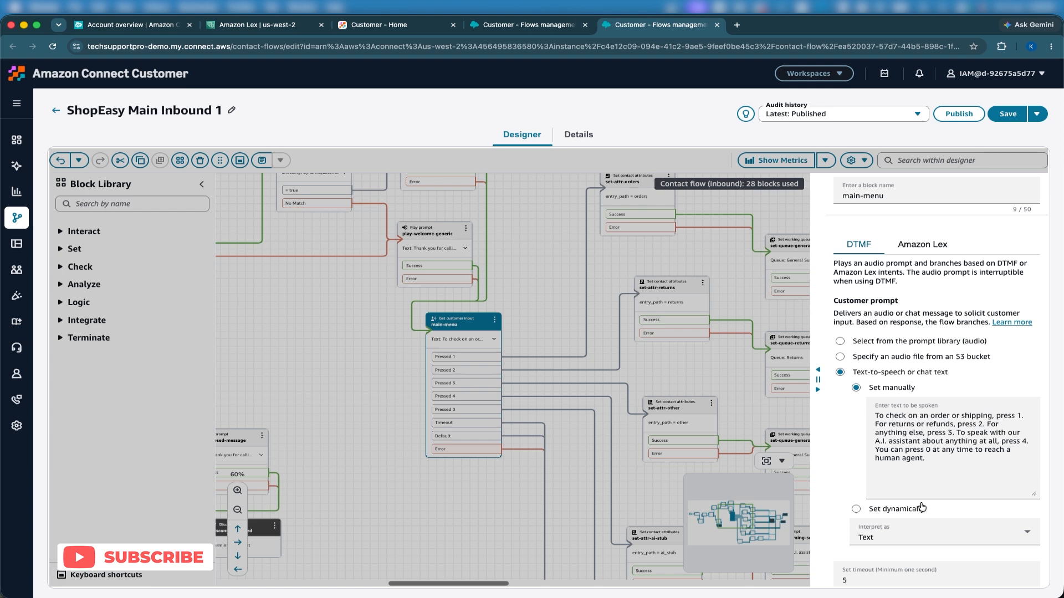
pyautogui.scroll(-1, 921, 507)
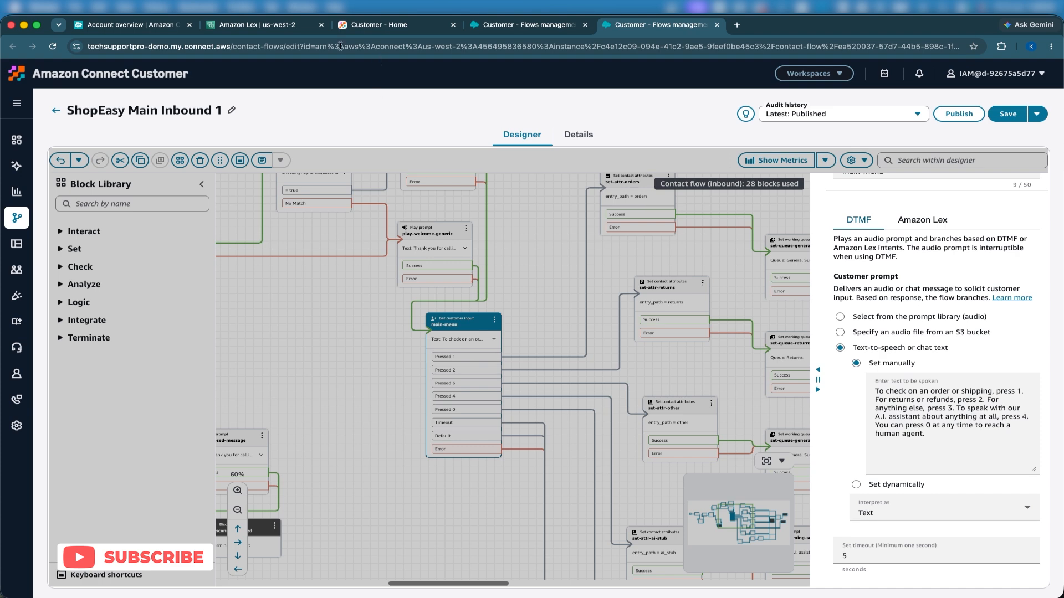
# - Switch to Amazon Lex and start a new blank bot named ShopEasy
pyautogui.click(244, 25)
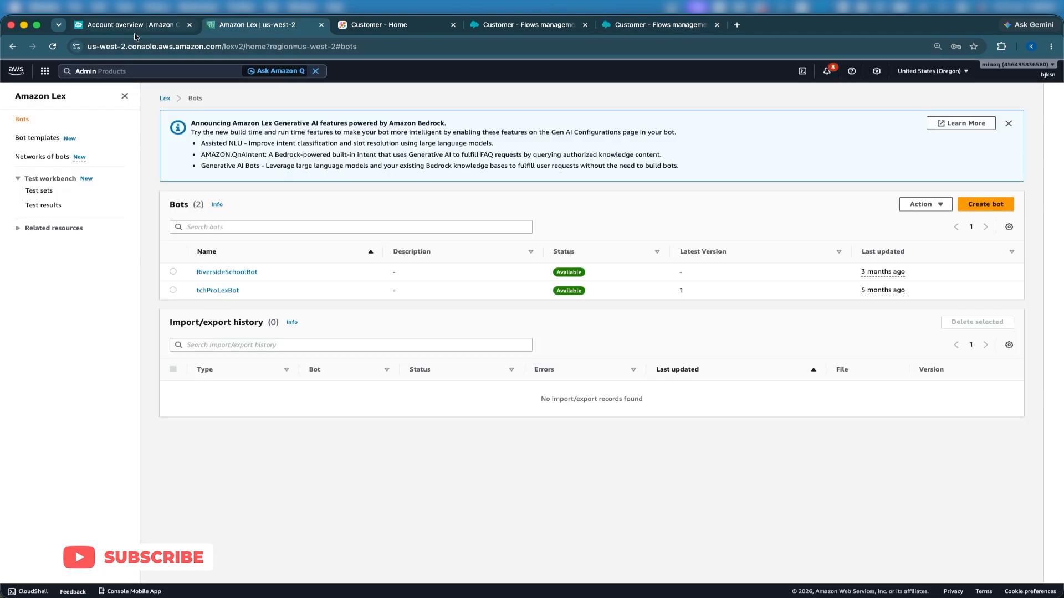
pyautogui.click(100, 71)
pyautogui.click(683, 184)
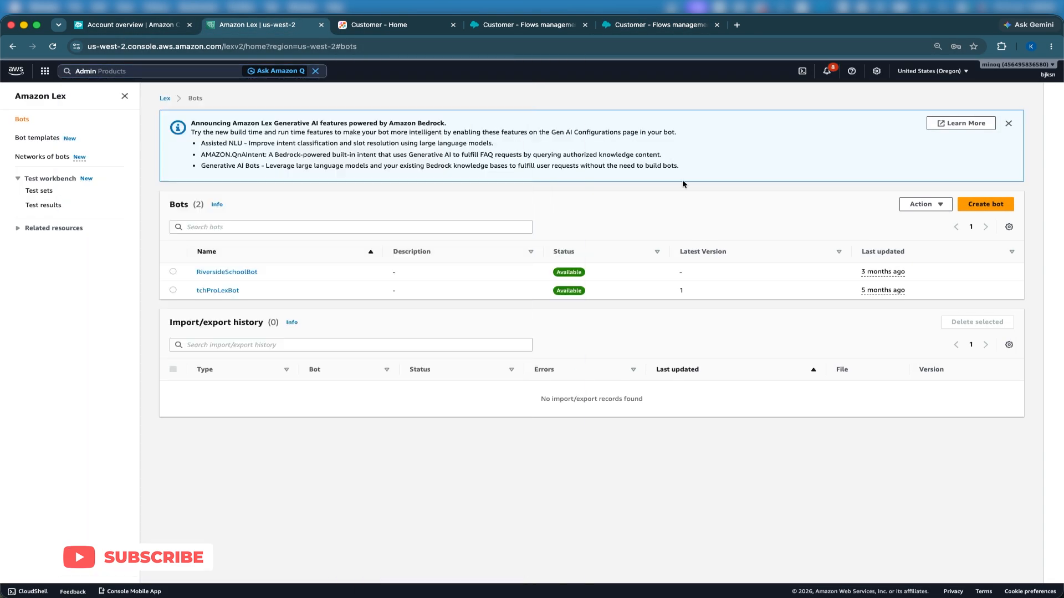
pyautogui.click(985, 204)
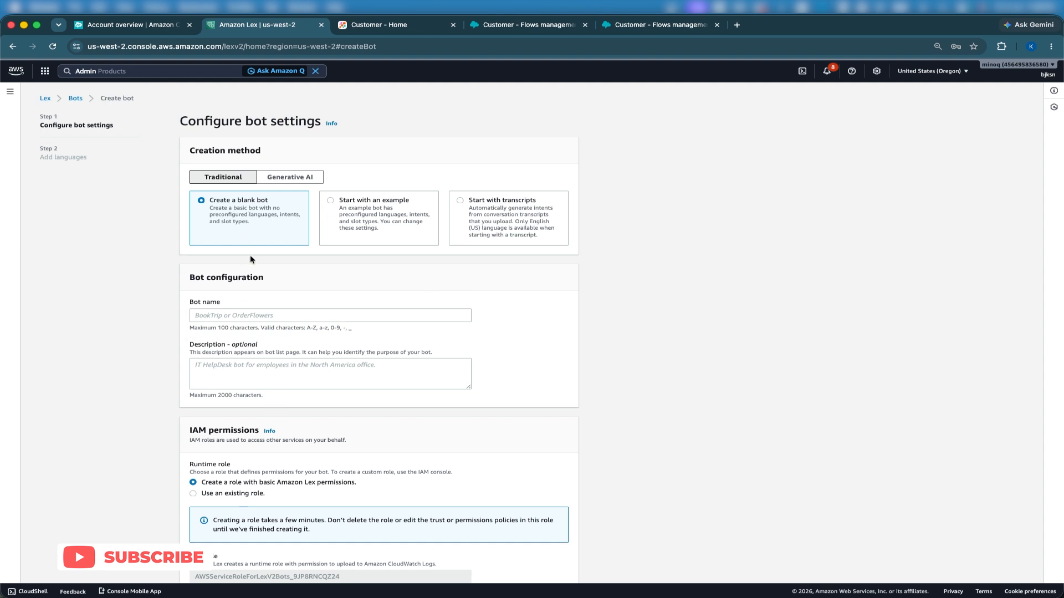
pyautogui.click(196, 316)
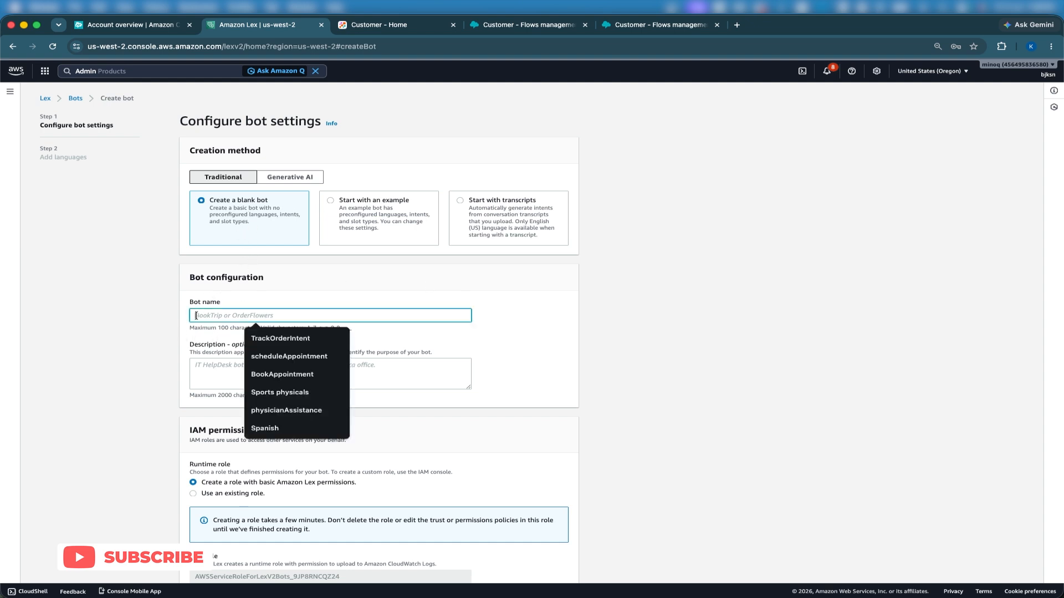
pyautogui.write('Shop')
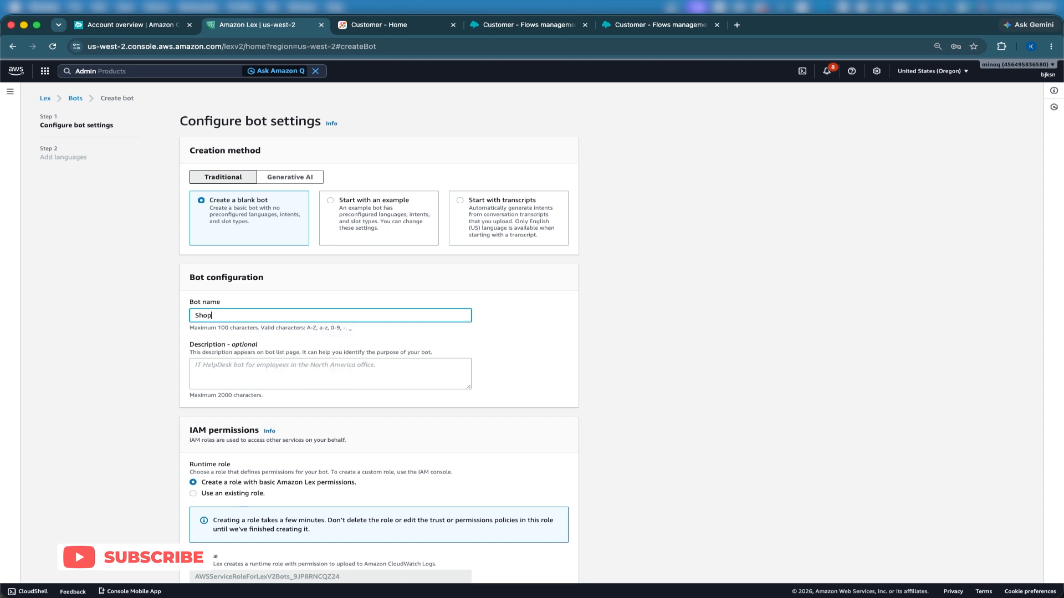
pyautogui.write('Easy')
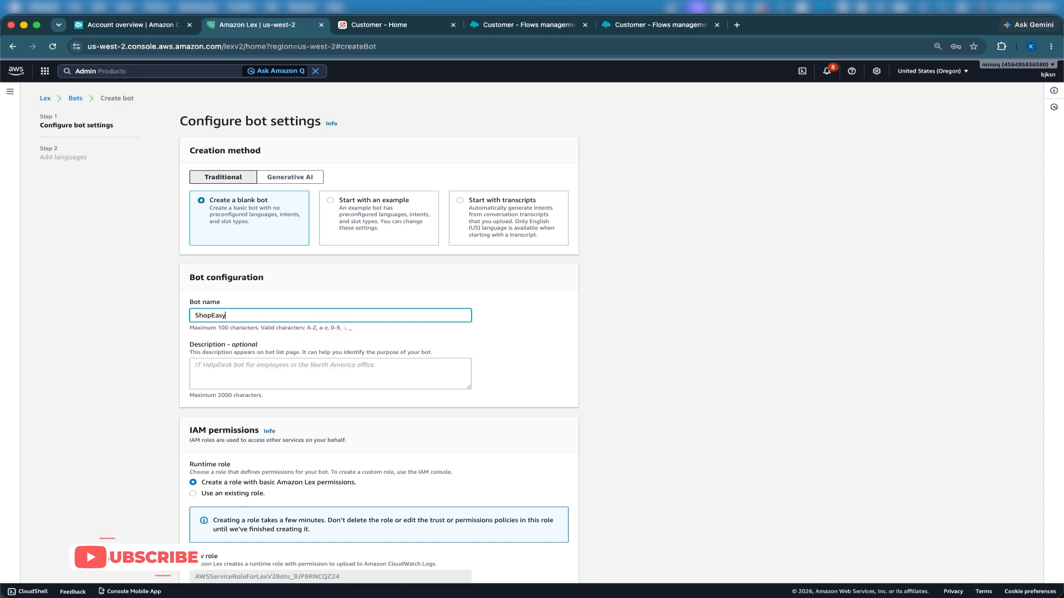
pyautogui.click(263, 375)
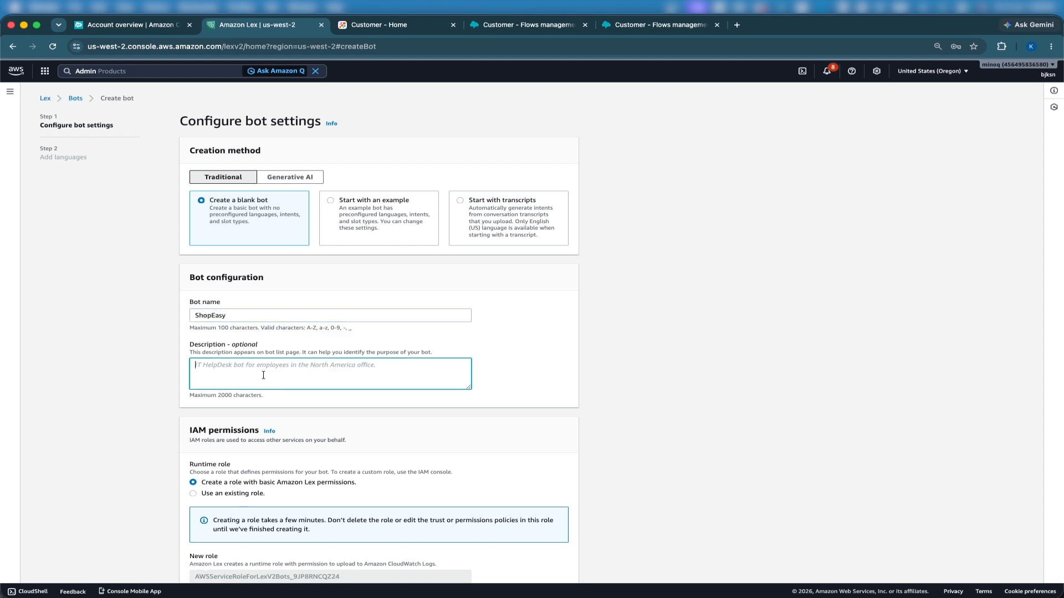
# - Enable error logs for the bot and continue to the language settings
pyautogui.scroll(-2, 427, 422)
pyautogui.scroll(-5, 241, 431)
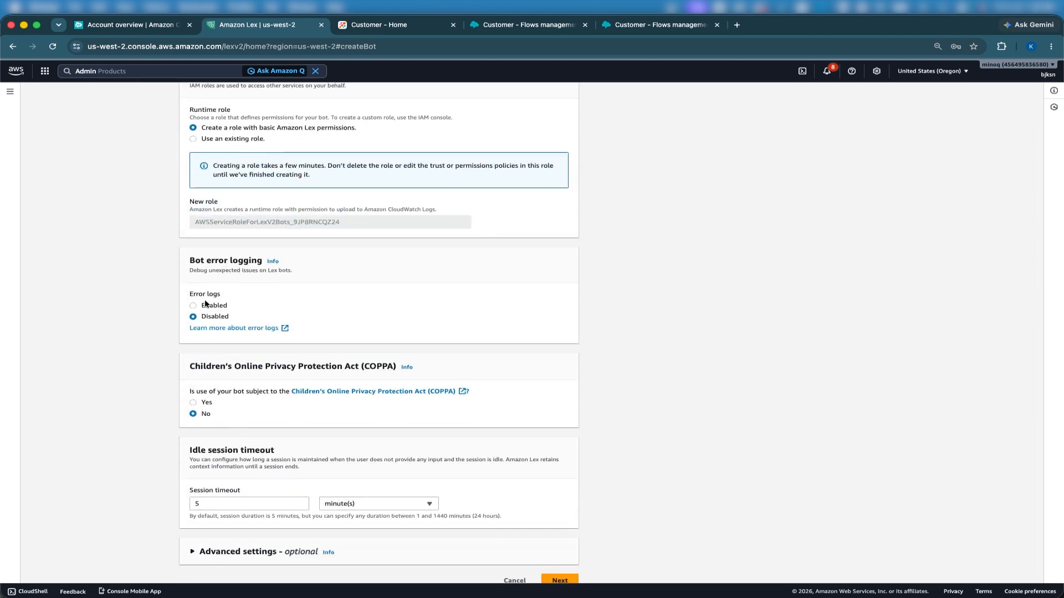
pyautogui.click(201, 307)
pyautogui.scroll(-1, 261, 467)
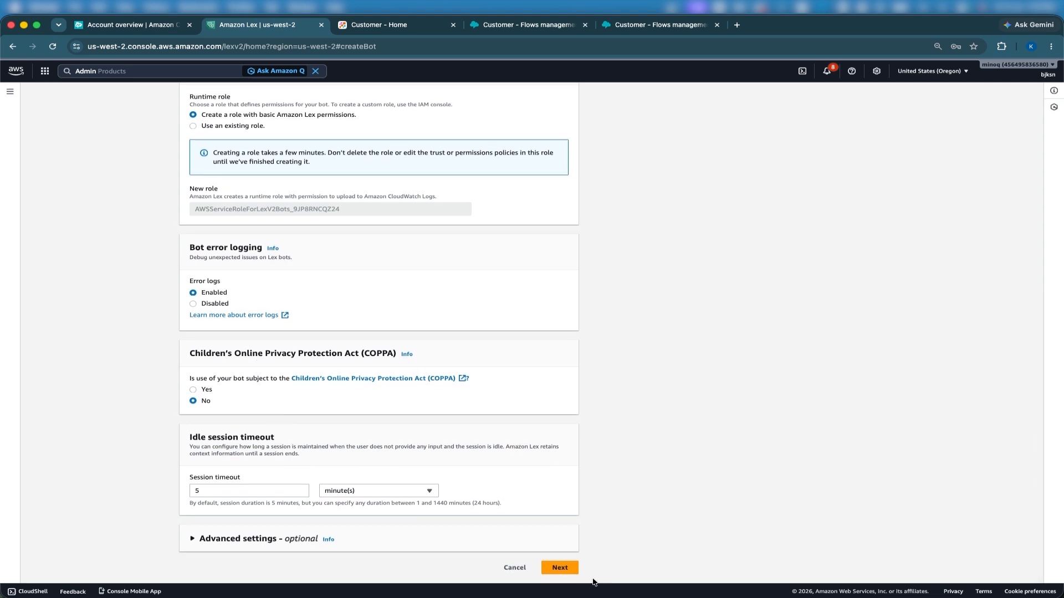
pyautogui.click(563, 571)
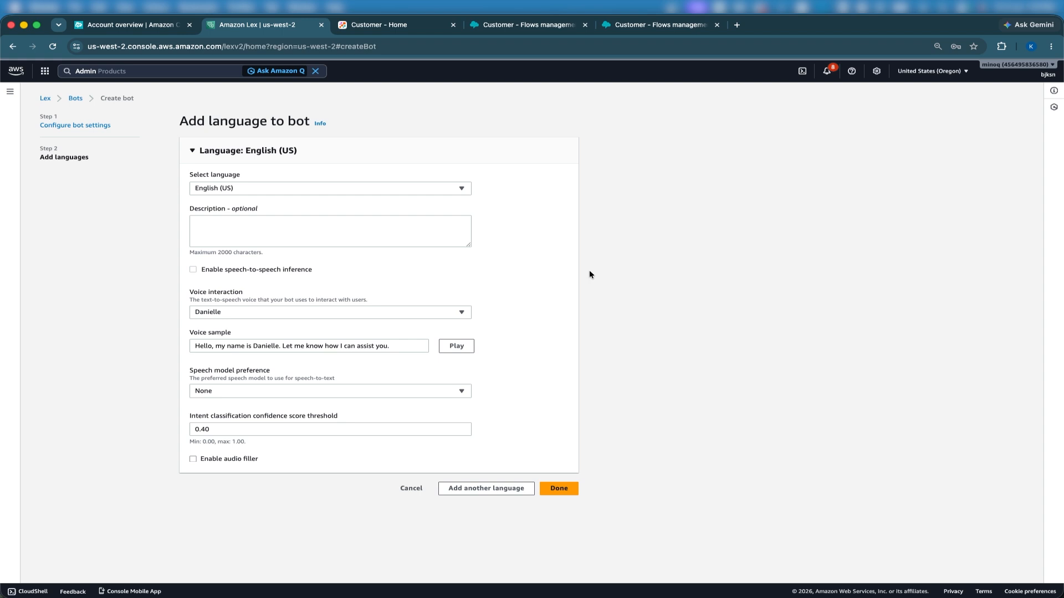
# - Keep English (US) as the language, choose the Matthew neural voice, and finish creating the bot
pyautogui.click(418, 192)
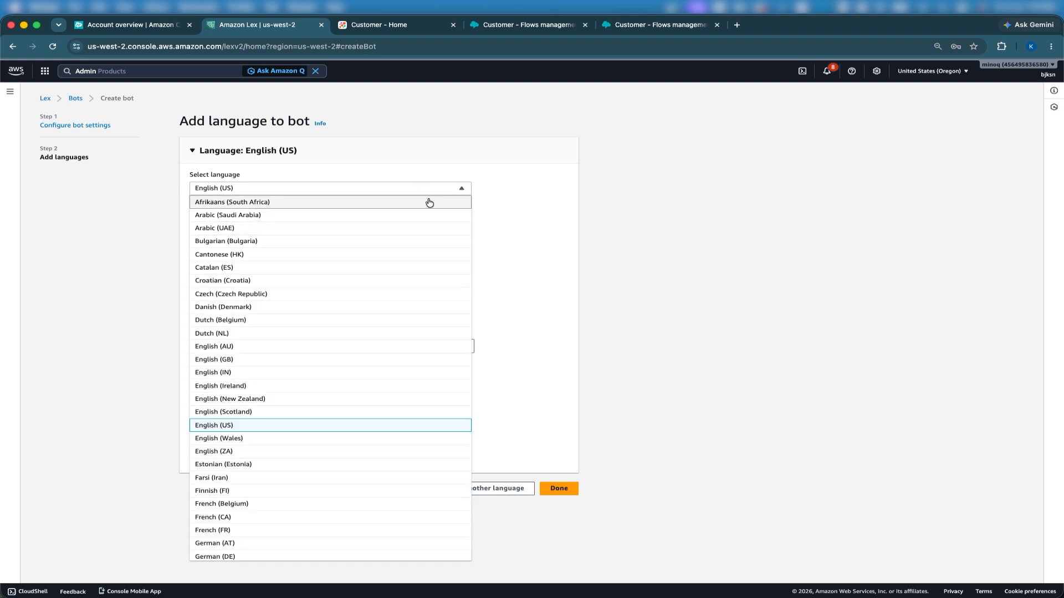
pyautogui.click(427, 188)
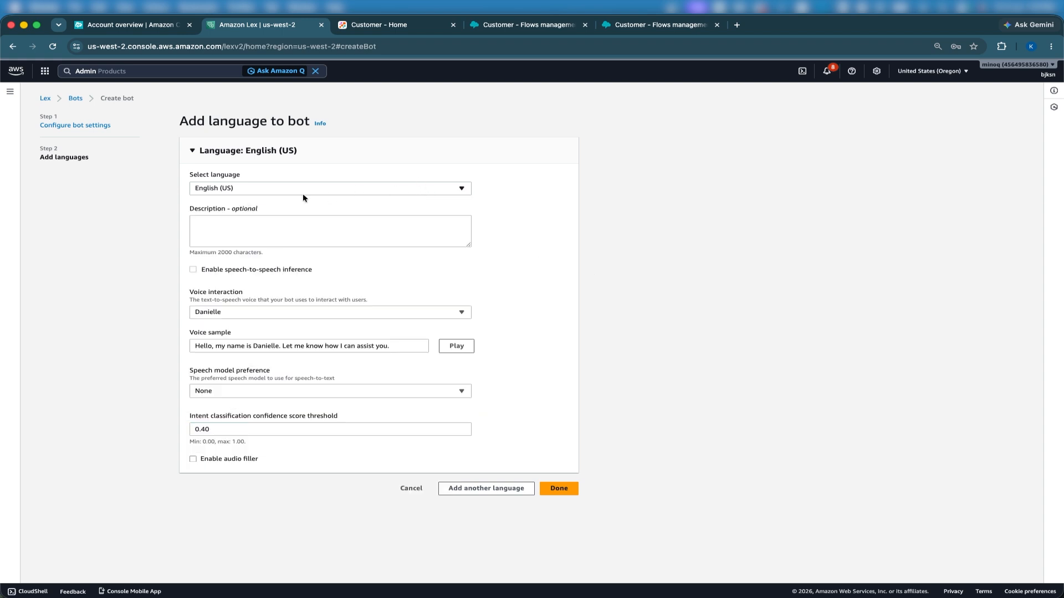
pyautogui.click(303, 312)
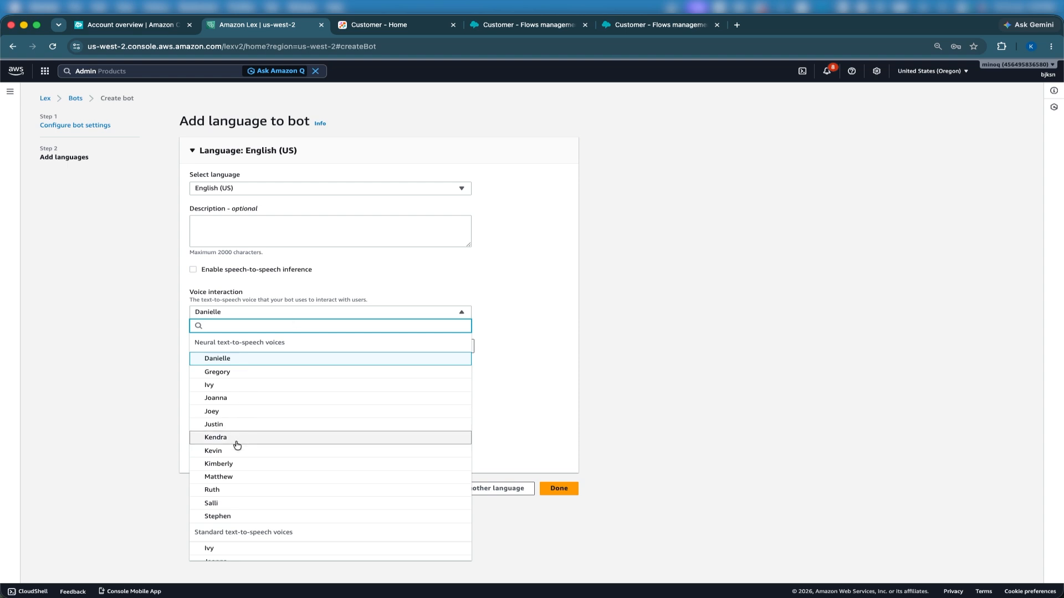
pyautogui.click(255, 483)
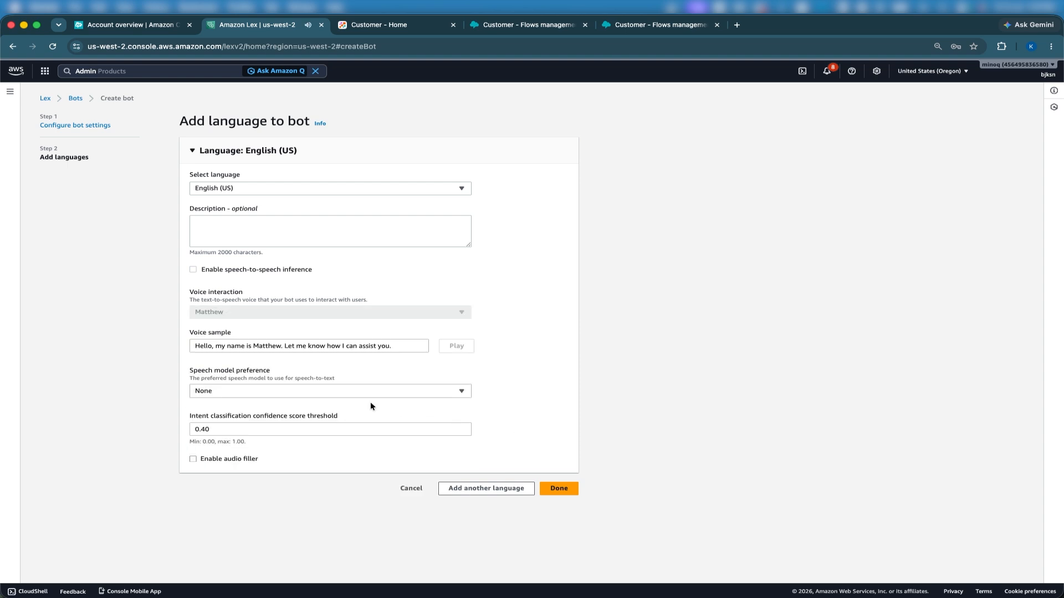
pyautogui.click(559, 490)
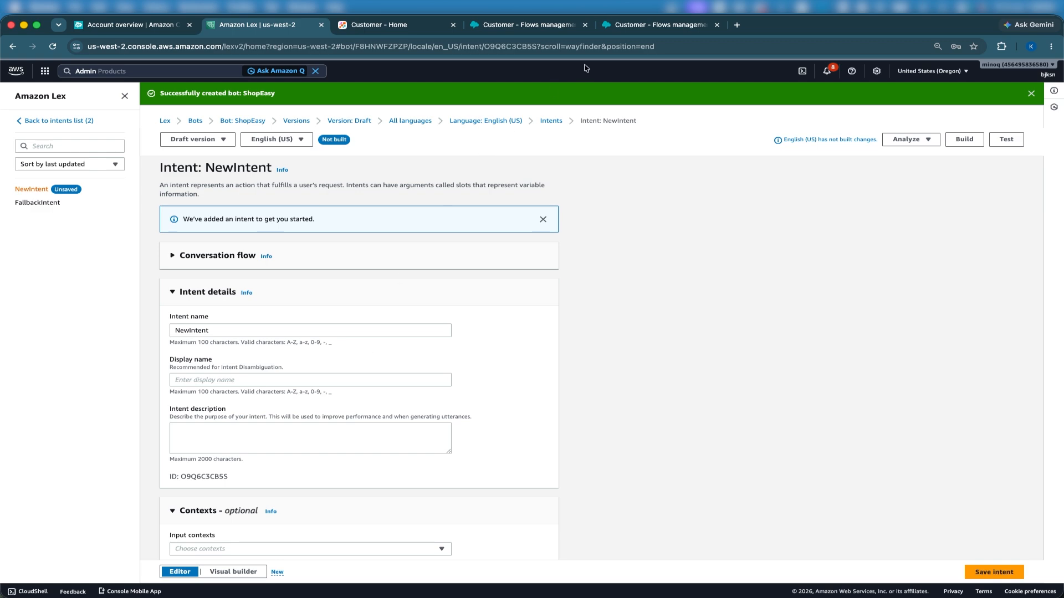
# - Consult the main-menu prompt in the Amazon Connect flow, and rename the new intent in Amazon Lex as Shipping
pyautogui.click(659, 24)
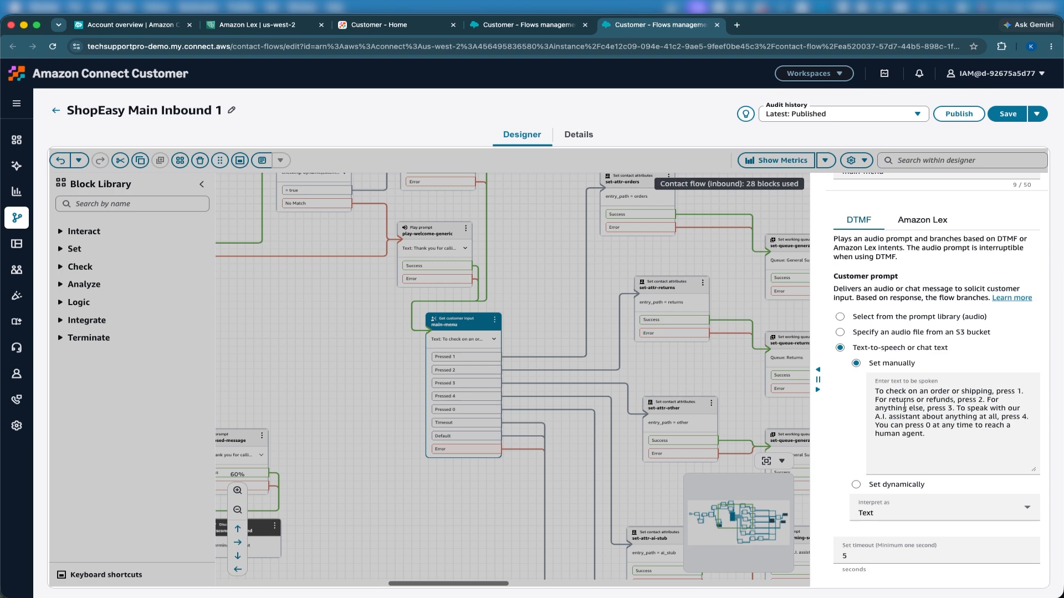
pyautogui.click(248, 27)
pyautogui.click(660, 25)
pyautogui.click(248, 25)
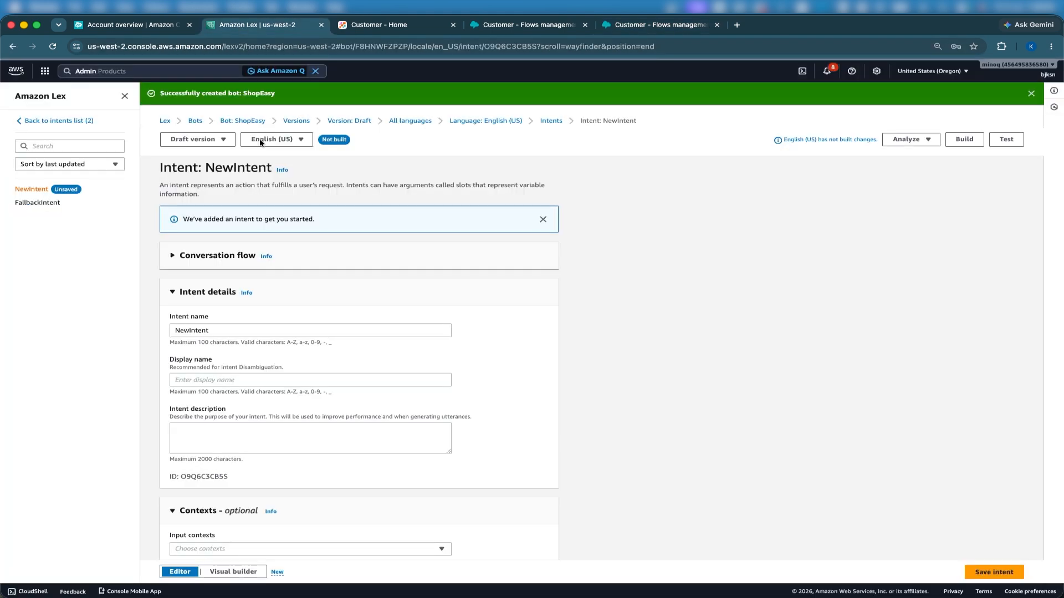
pyautogui.doubleClick(210, 328)
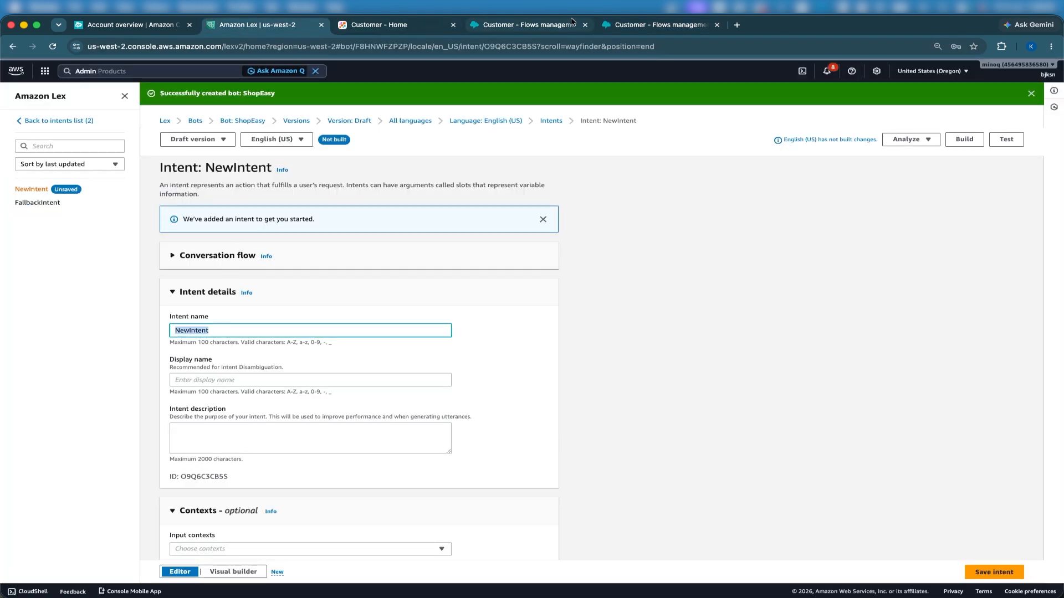
pyautogui.click(640, 27)
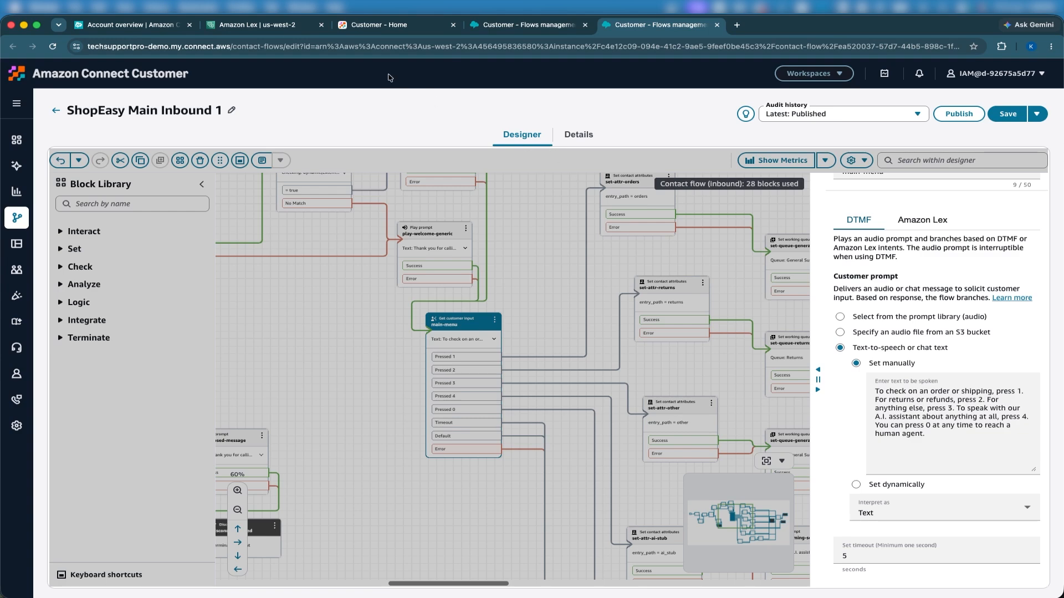
pyautogui.click(257, 25)
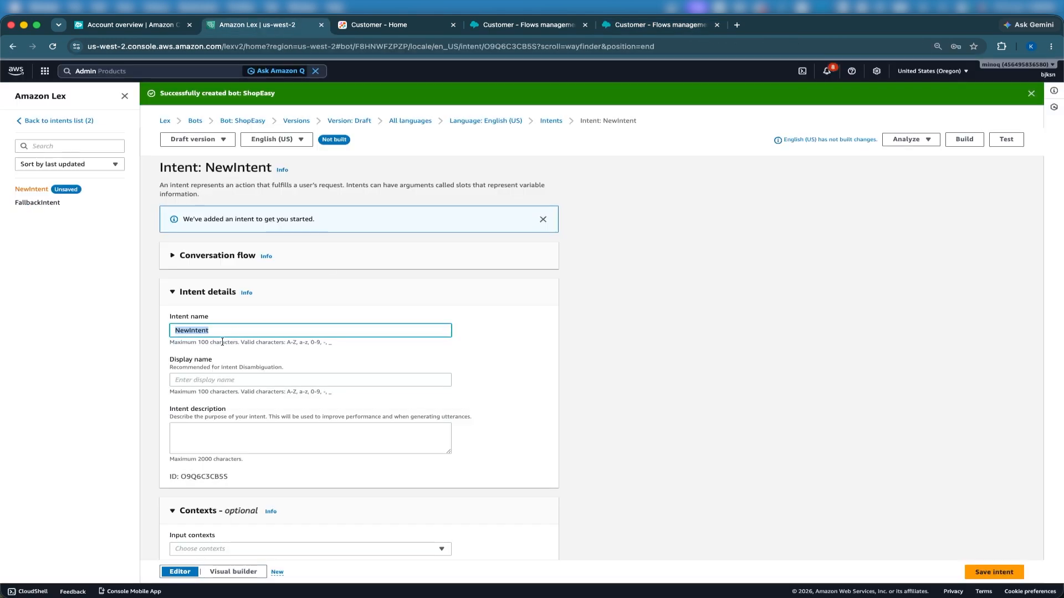
pyautogui.write('Shipping')
# - Add the sample utterances "Shipping" and "Ship" to the intent in plain-text form
pyautogui.scroll(-5, 328, 416)
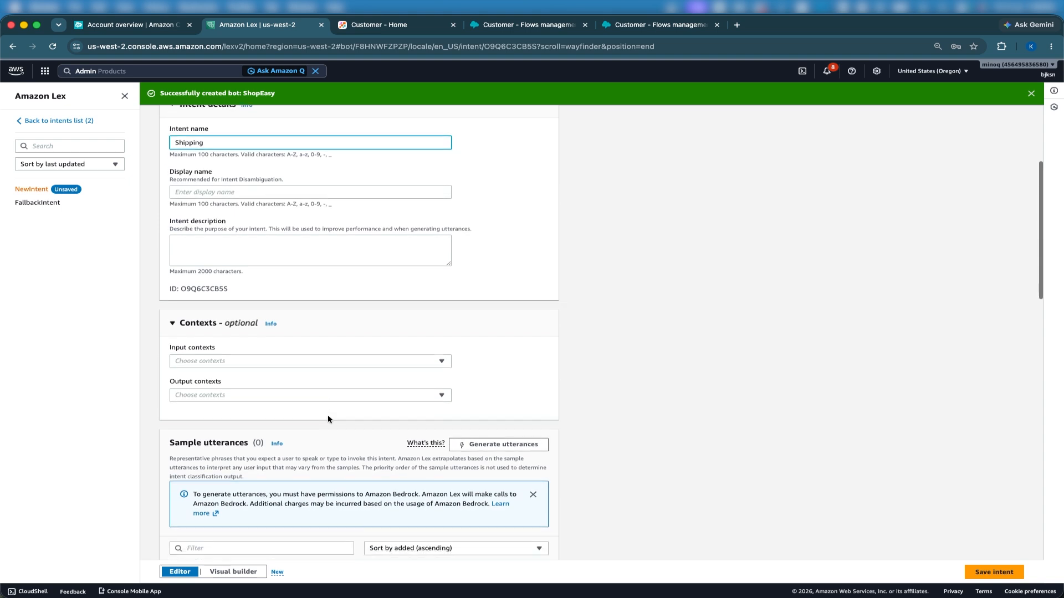
pyautogui.scroll(-1, 328, 419)
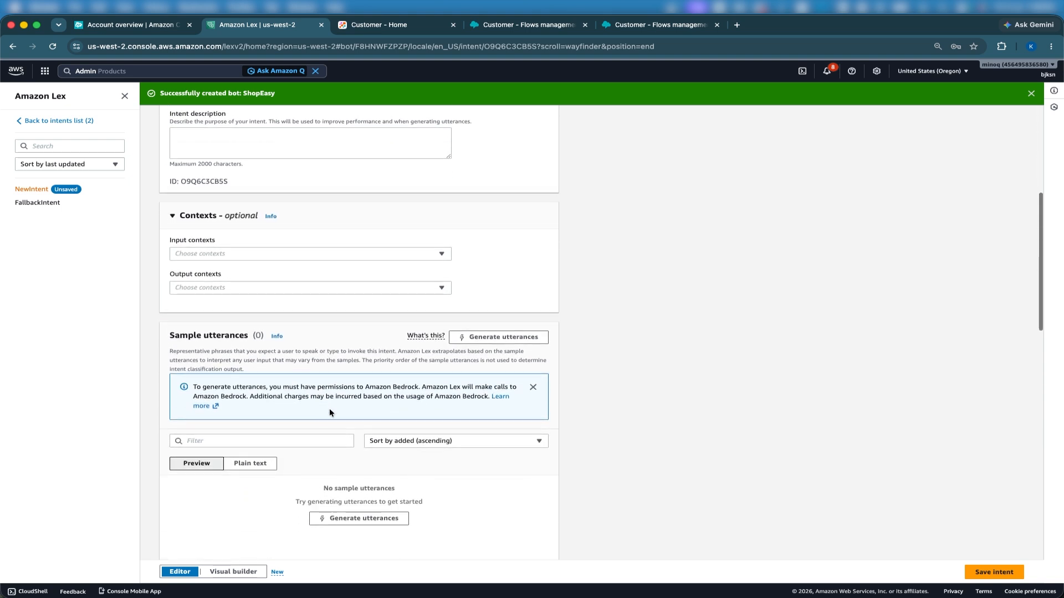
pyautogui.click(257, 462)
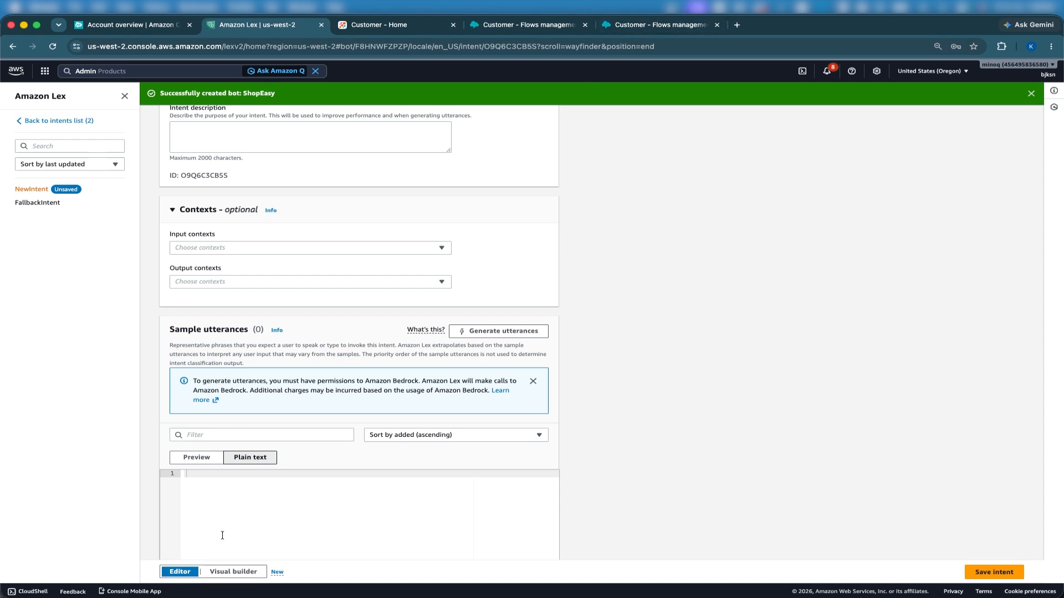
pyautogui.write('Shipping')
pyautogui.scroll(-1, 246, 554)
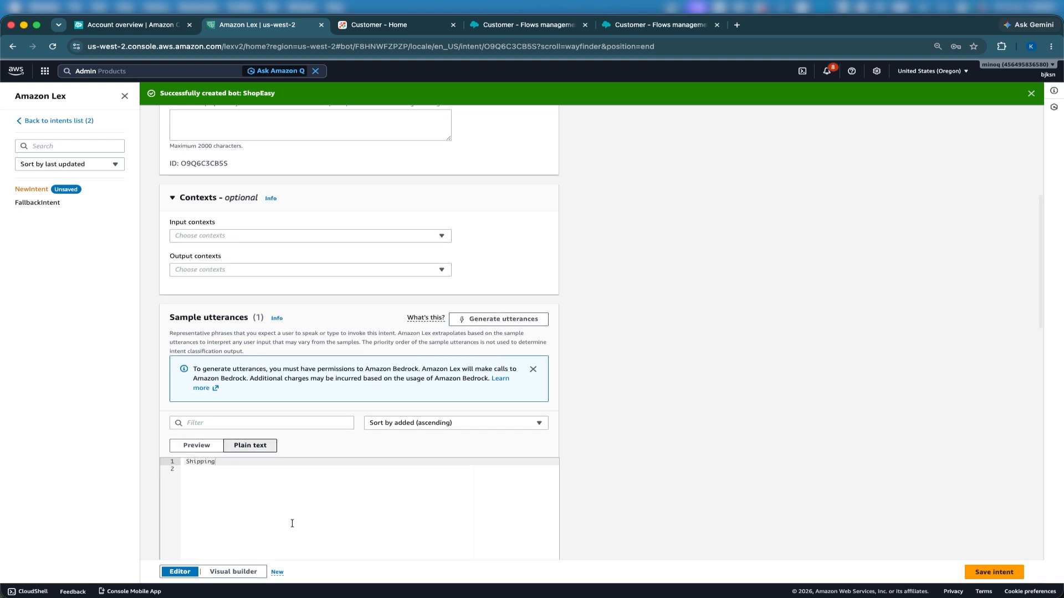
pyautogui.press('Return')
pyautogui.write('Ship')
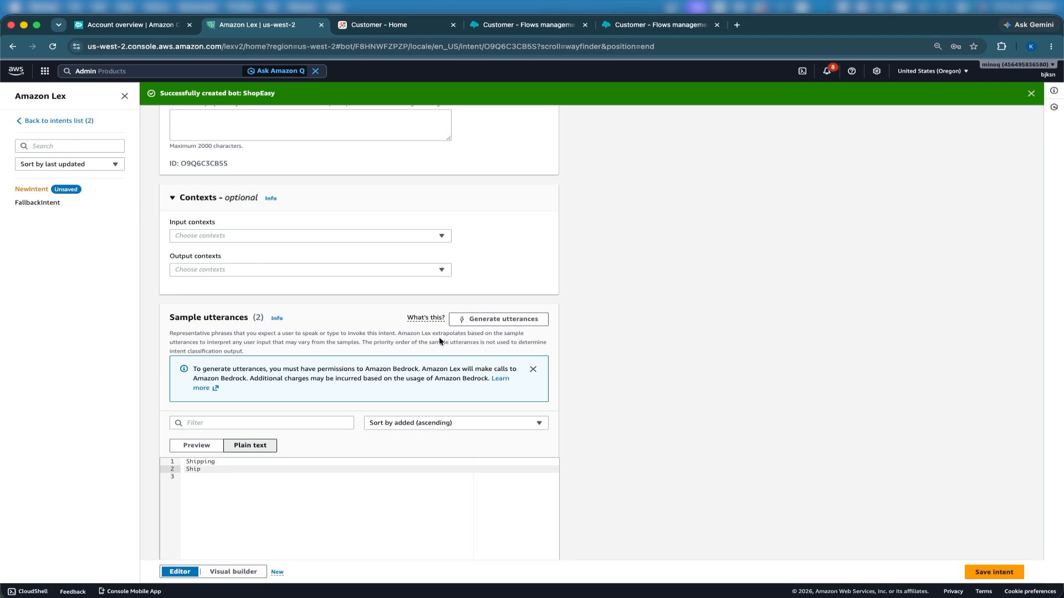
# - Copy "check on an order" from the main-menu prompt in the Amazon Connect flow and add it as a Shipping utterance in Amazon Lex
pyautogui.click(647, 25)
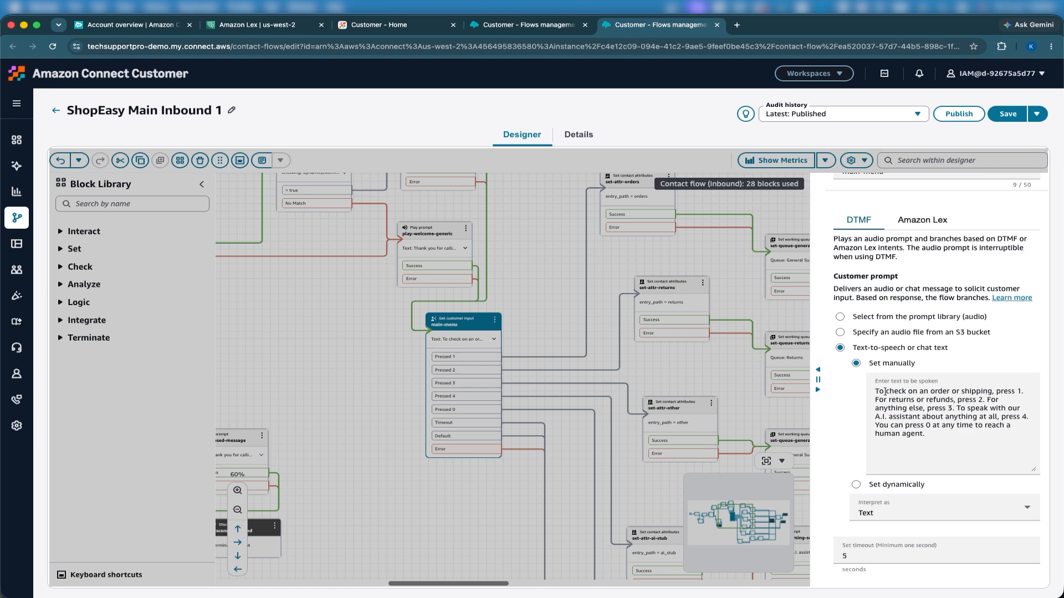
pyautogui.moveTo(886, 390); pyautogui.dragTo(951, 392)
pyautogui.press('super+c')
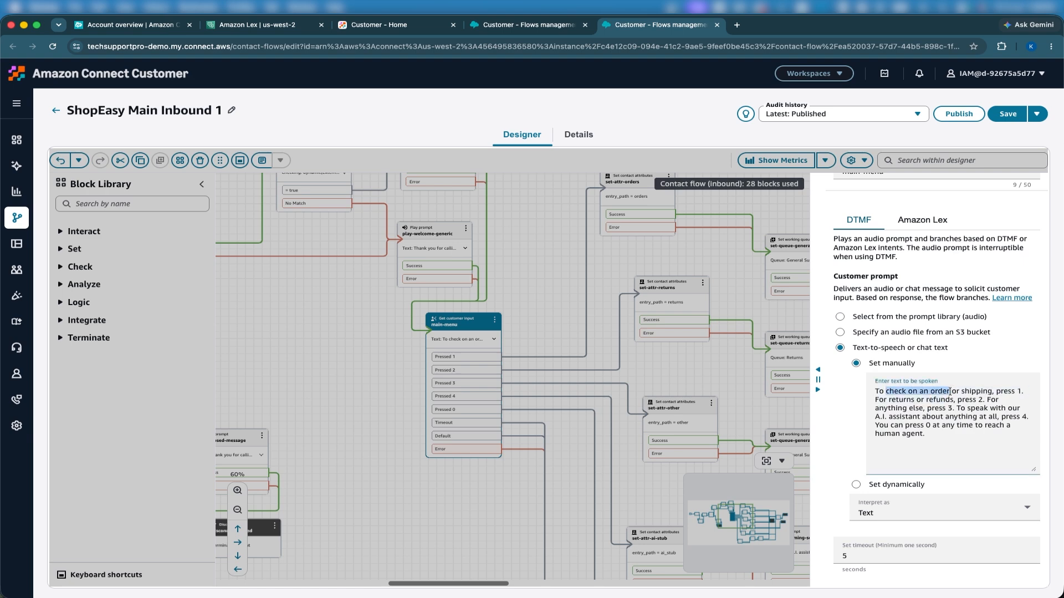
pyautogui.click(252, 24)
pyautogui.click(256, 509)
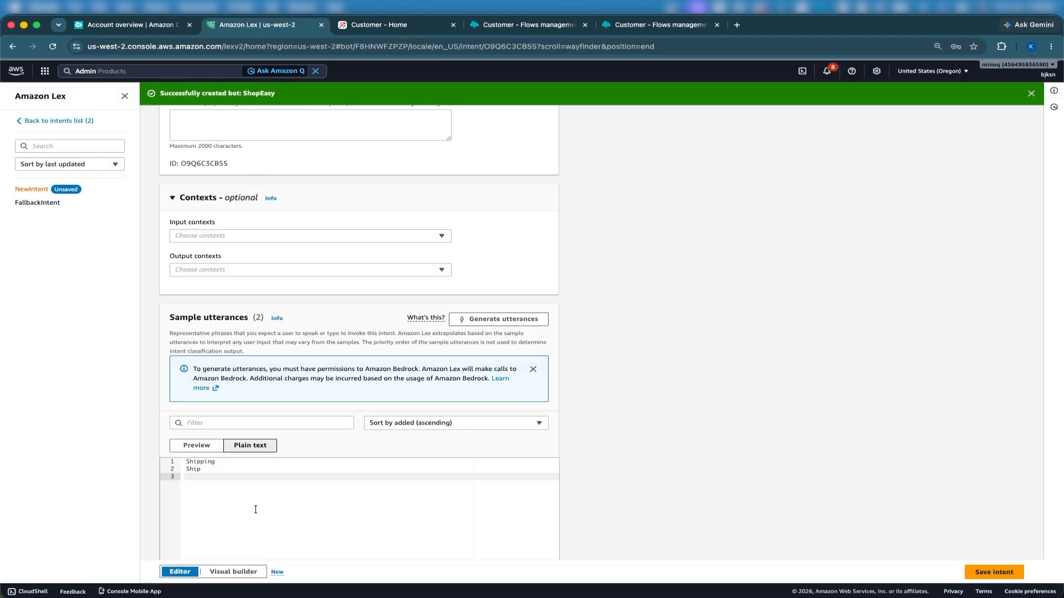
pyautogui.press('super+v')
pyautogui.scroll(-2, 237, 443)
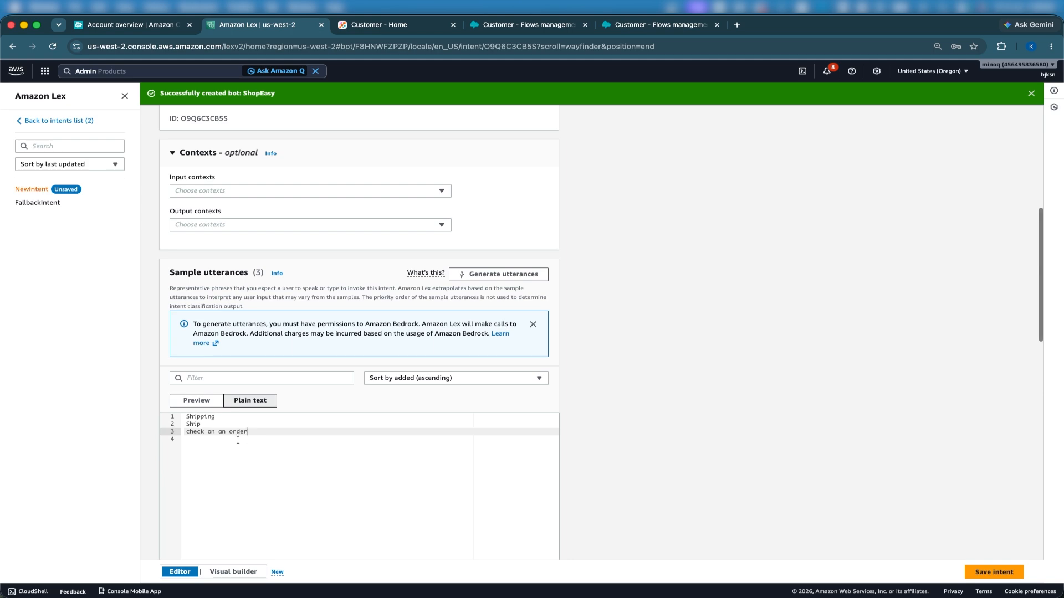
# - Check the main-menu prompt in the Amazon Connect flow, and add the sample utterances "1" and "one" to the Shipping intent in Amazon Lex
pyautogui.click(665, 26)
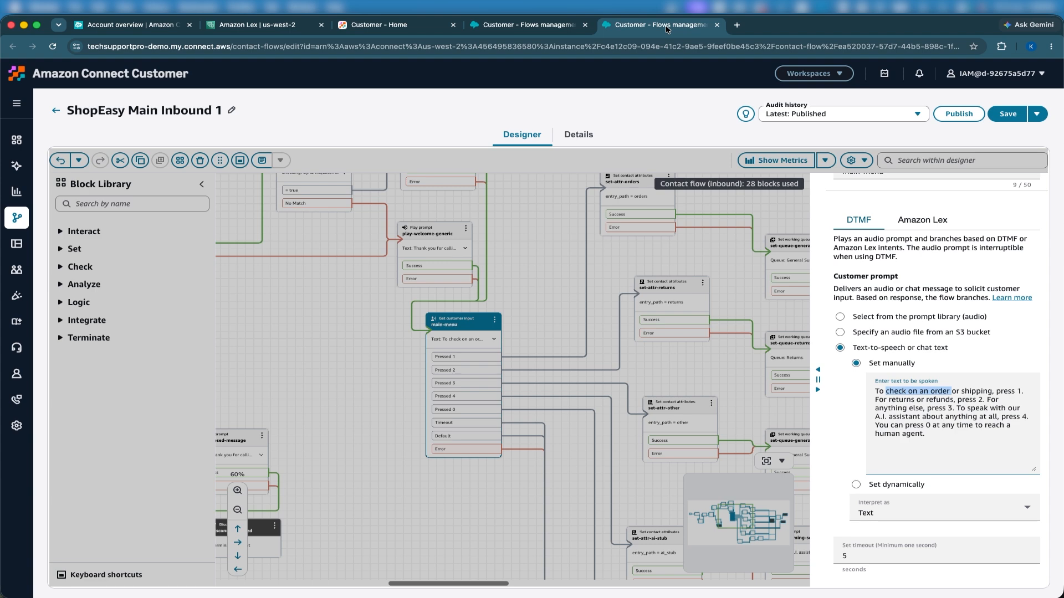
pyautogui.click(490, 31)
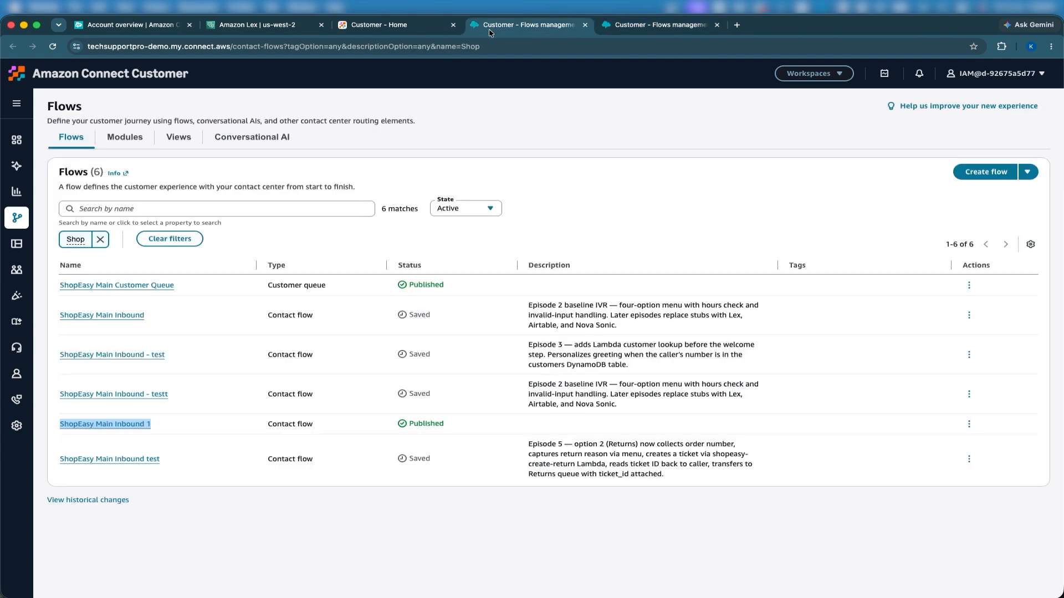
pyautogui.click(280, 24)
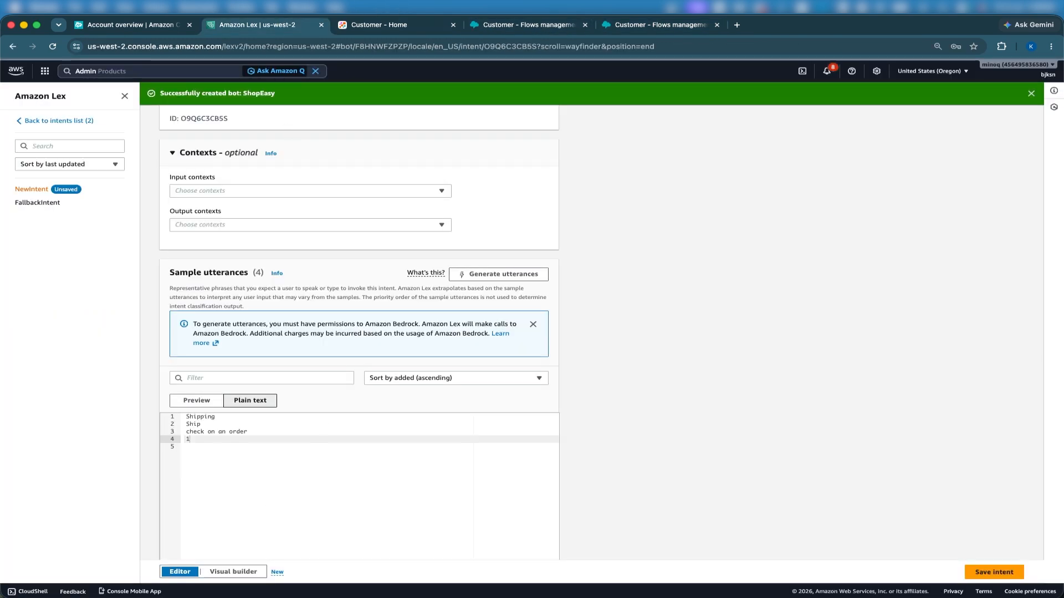
pyautogui.click(187, 446)
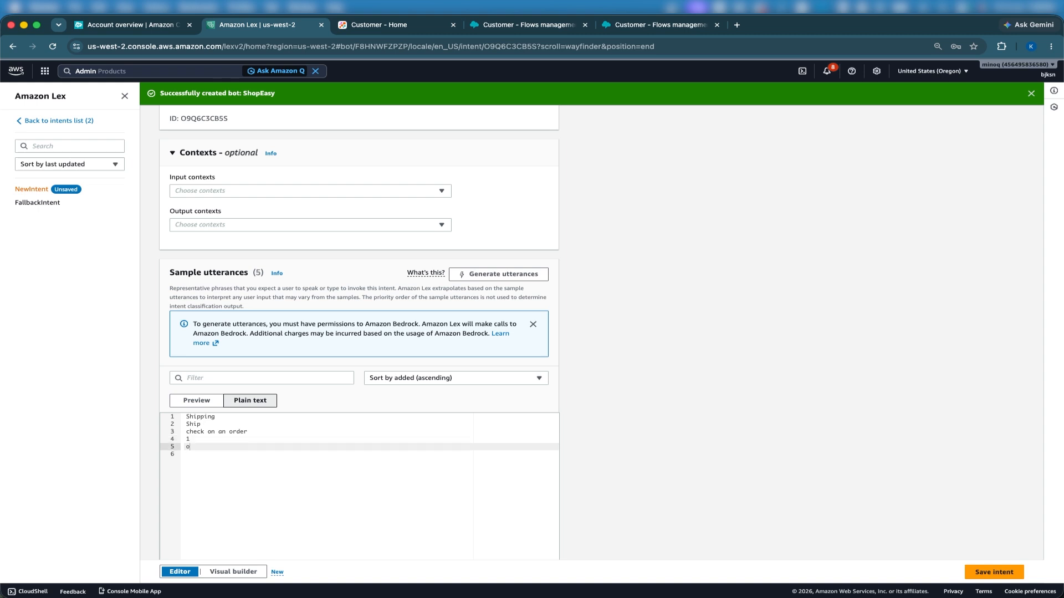
pyautogui.click(300, 513)
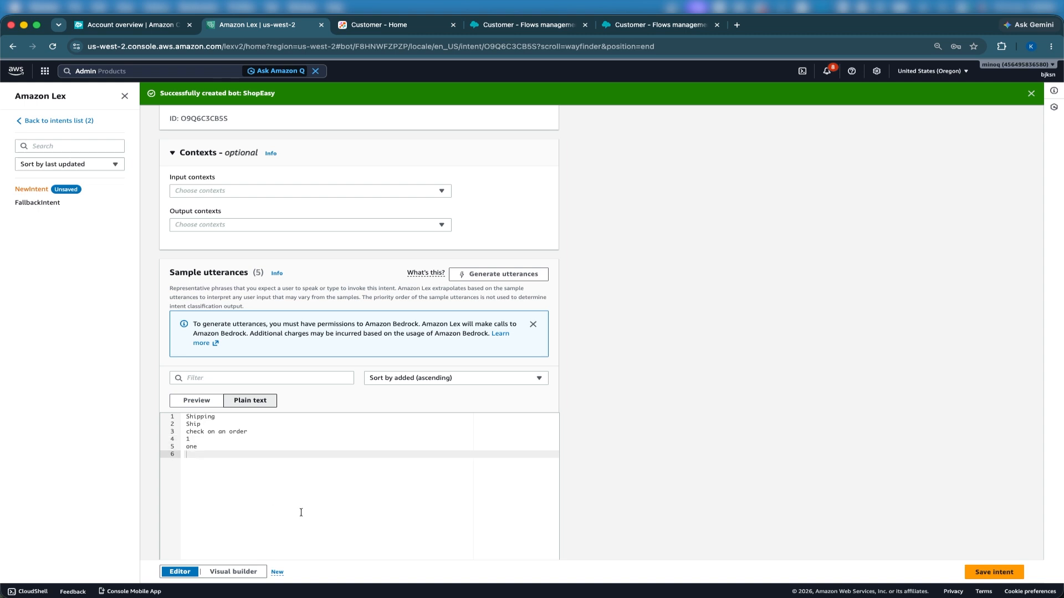
# - Look over the remaining settings of the Shipping intent, save it, and return to the intents list
pyautogui.scroll(5, 302, 506)
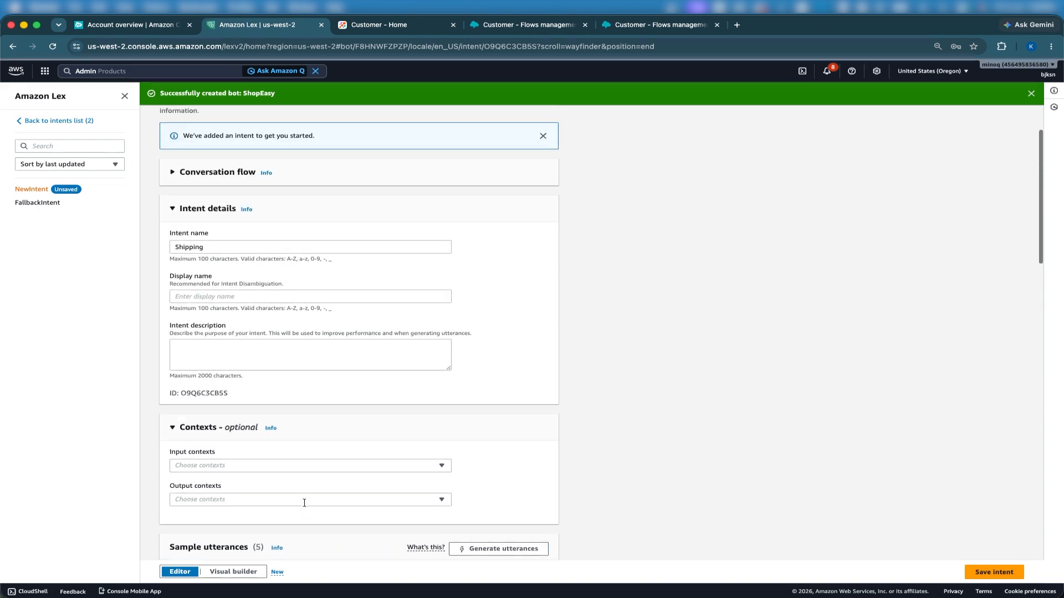
pyautogui.scroll(-15, 304, 501)
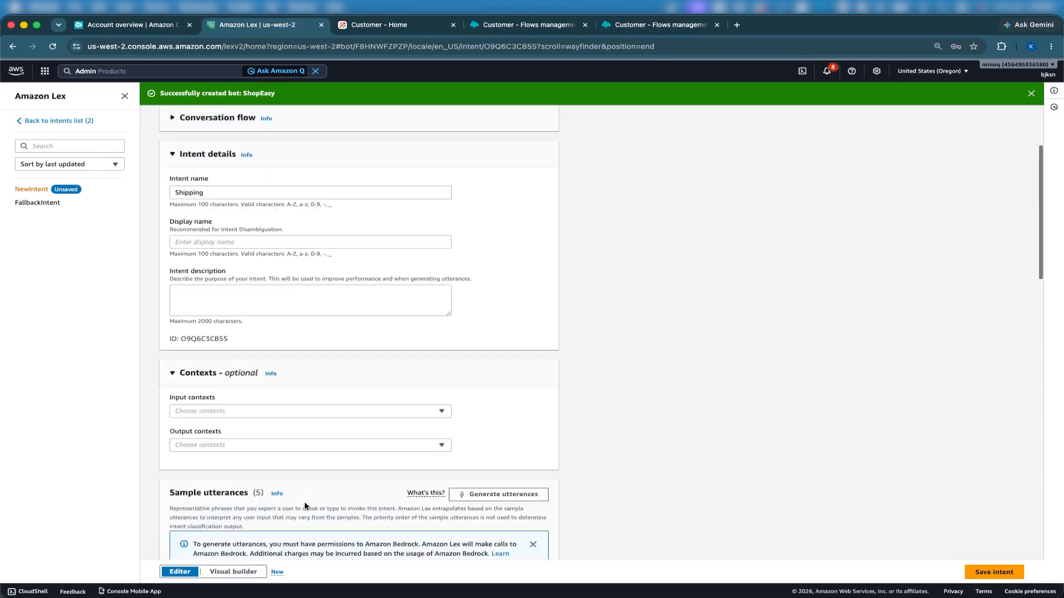
pyautogui.scroll(-5, 550, 478)
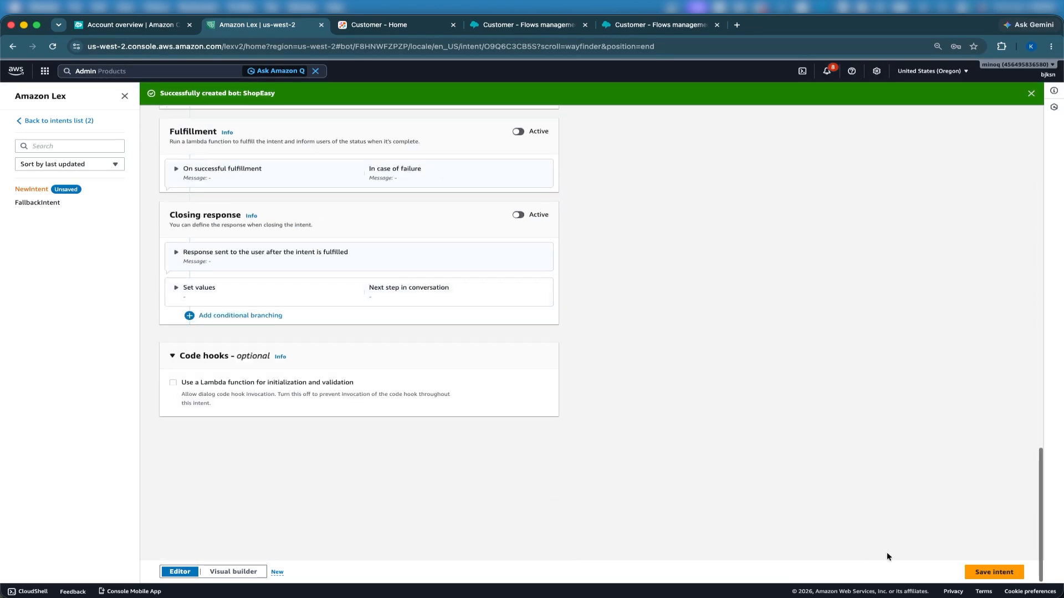
pyautogui.click(990, 570)
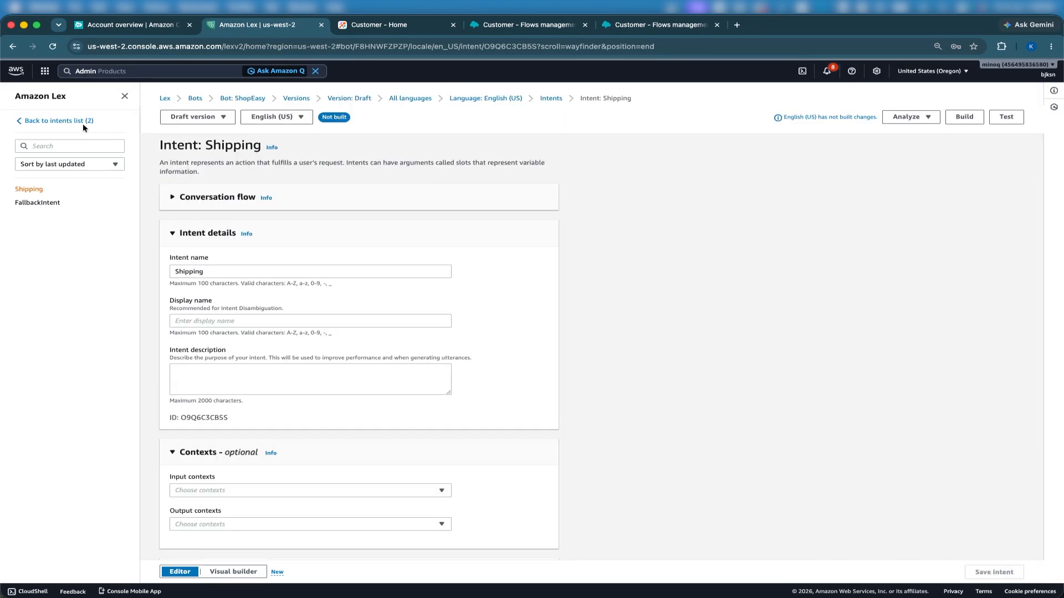
pyautogui.click(72, 124)
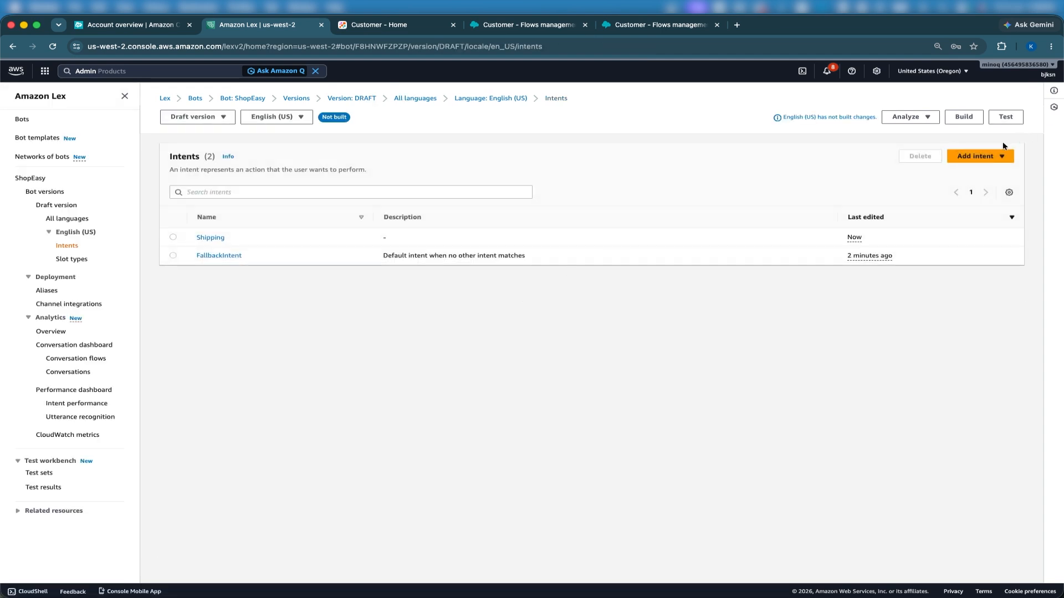
# - Add an empty intent named Refunds, based on the returns or refunds option in the Amazon Connect main-menu prompt
pyautogui.click(967, 156)
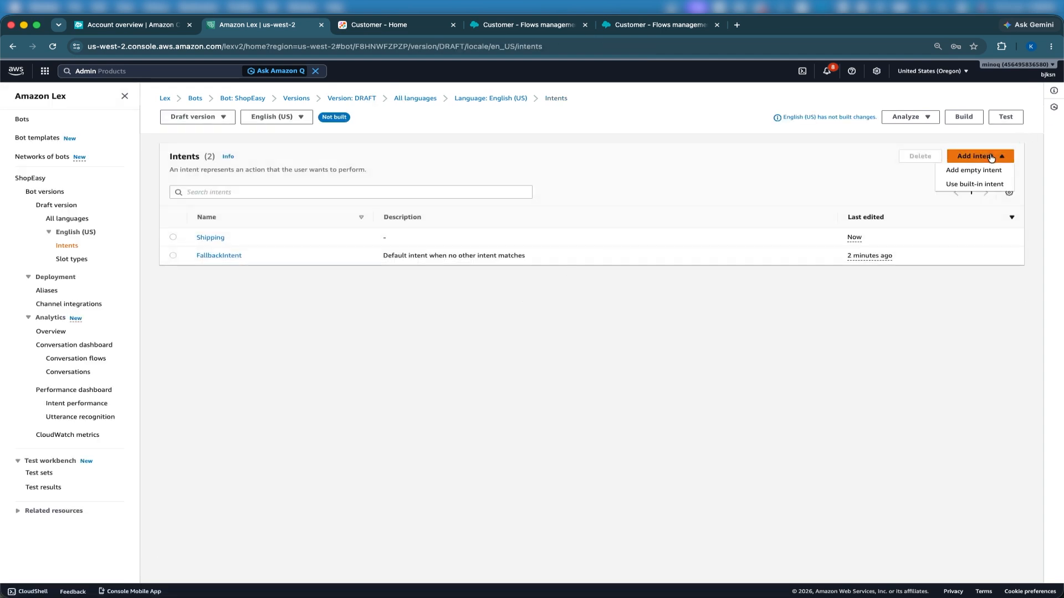
pyautogui.click(967, 171)
pyautogui.click(620, 29)
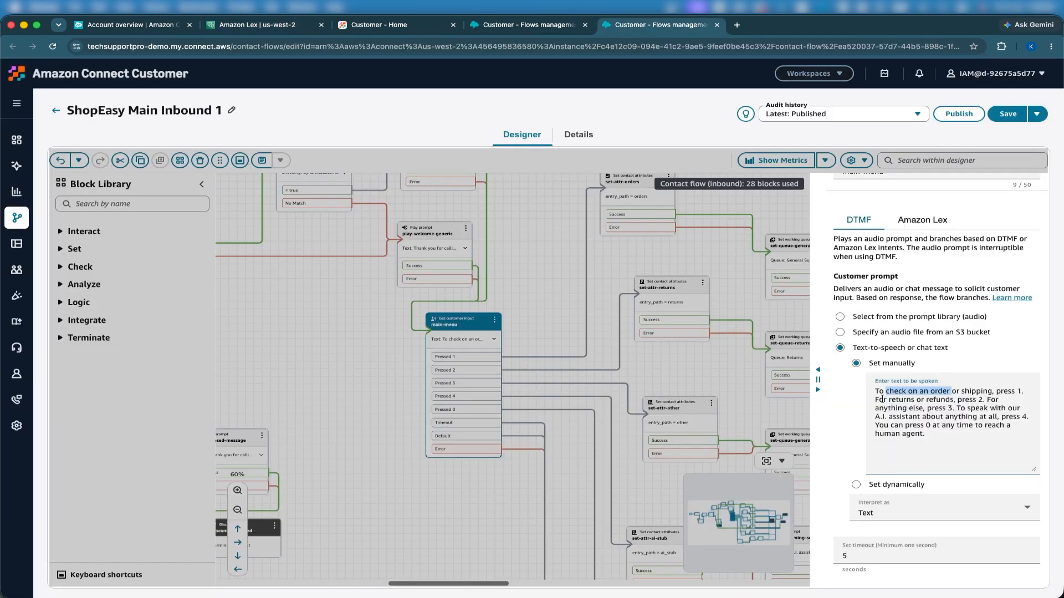
pyautogui.moveTo(888, 400); pyautogui.dragTo(950, 399)
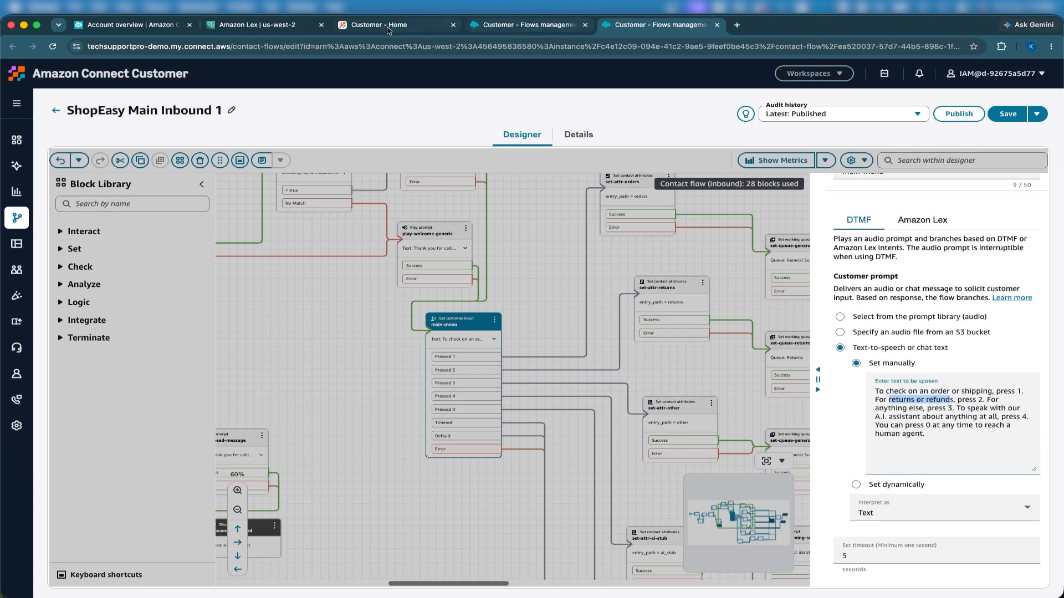
pyautogui.click(252, 28)
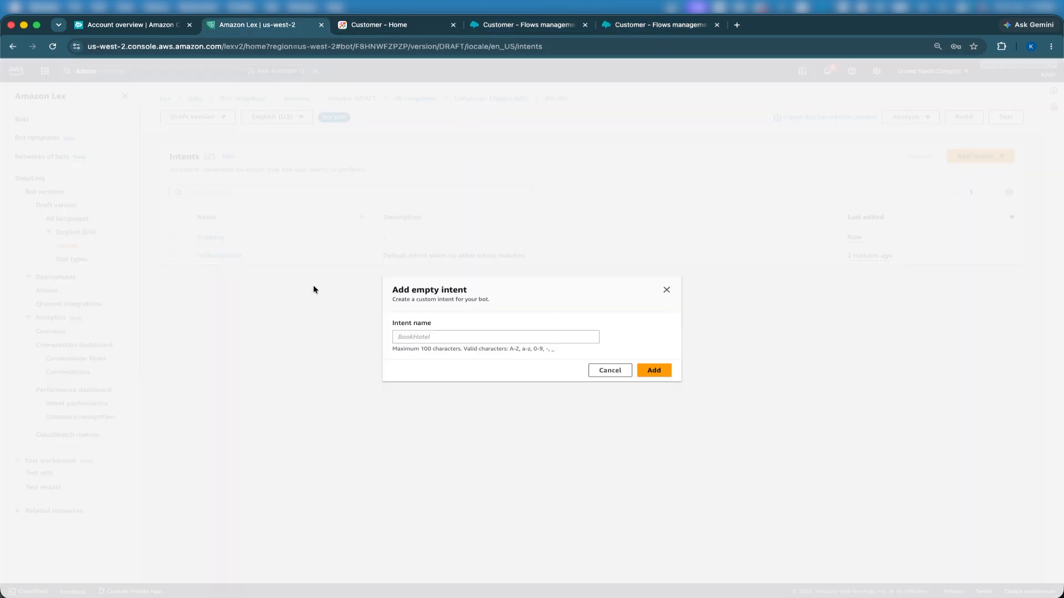
pyautogui.click(397, 336)
pyautogui.write('Re')
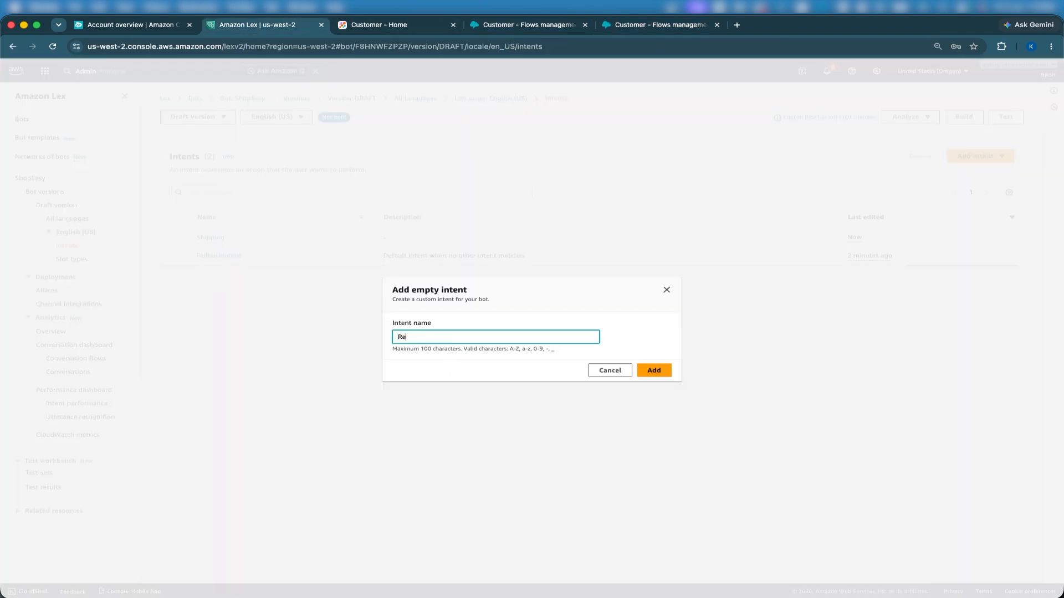
pyautogui.write('funds')
pyautogui.click(654, 374)
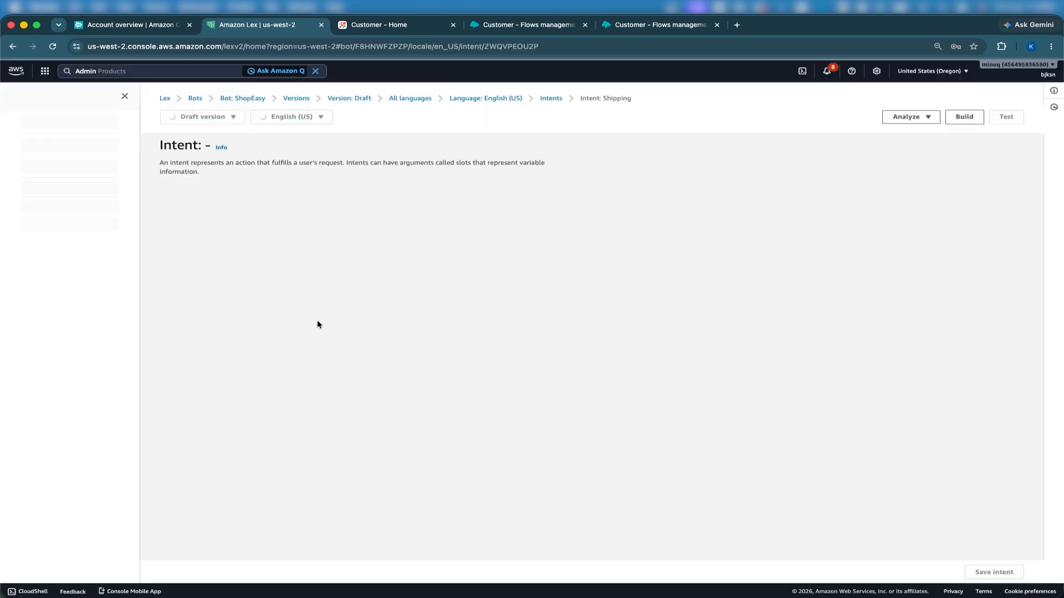
# - Add the plain-text sample utterances "Return", "Refunds", "I want Refund", "2" and "two" to the Refunds intent
pyautogui.scroll(-5, 274, 419)
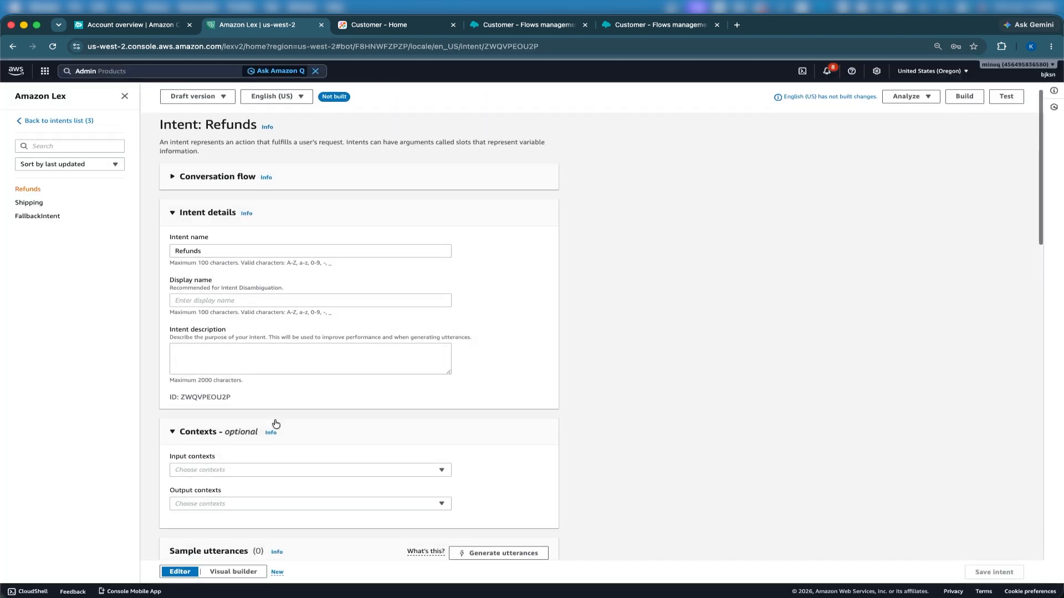
pyautogui.click(247, 439)
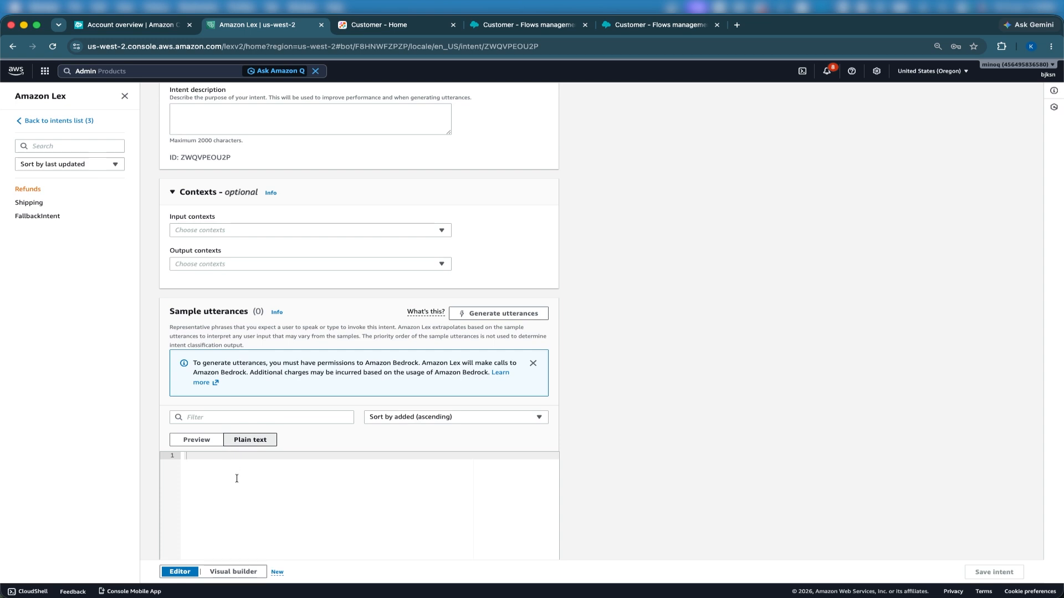
pyautogui.write('Return')
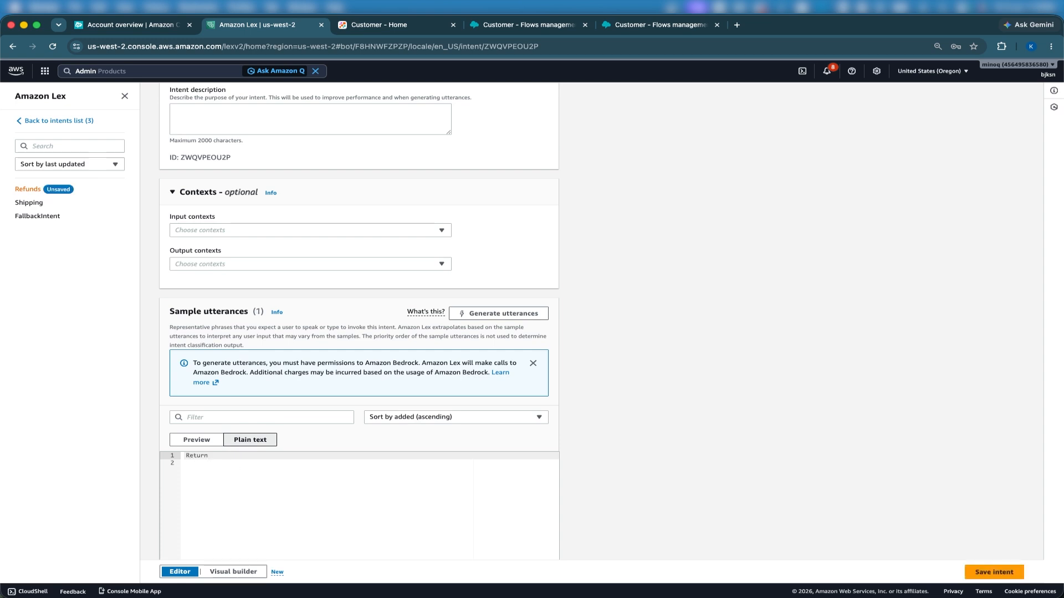
pyautogui.press('Return')
pyautogui.write('Refun')
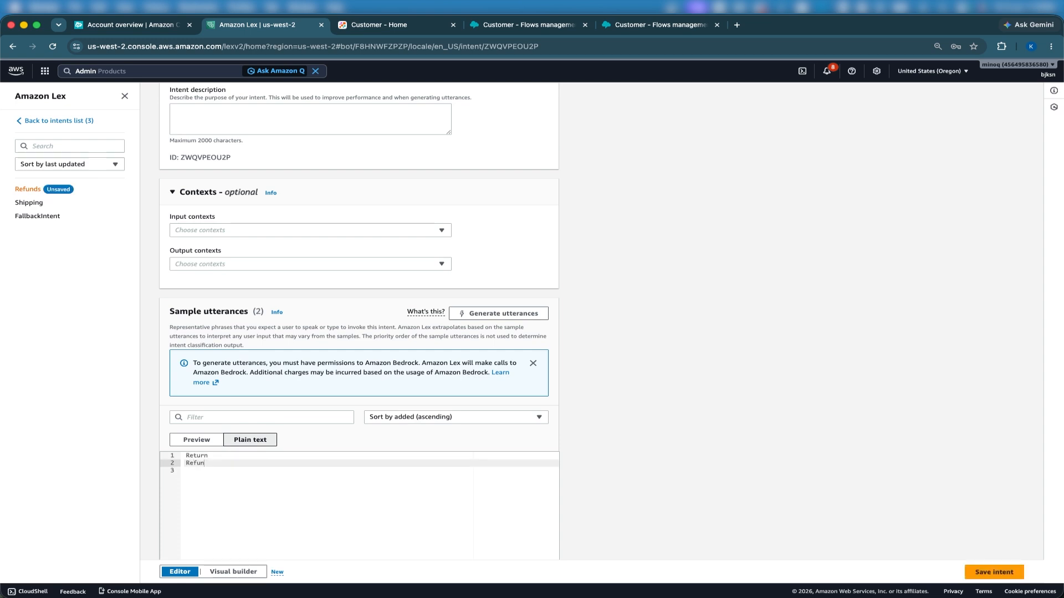
pyautogui.write('ds')
pyautogui.press('Return')
pyautogui.write('I w')
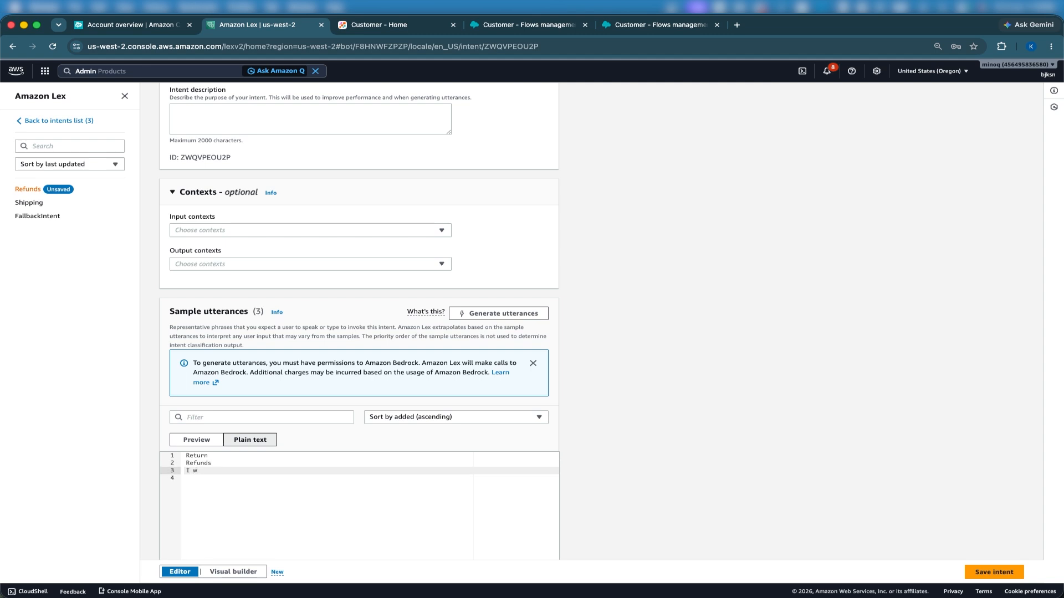
pyautogui.write('ant Refund')
pyautogui.press('Down')
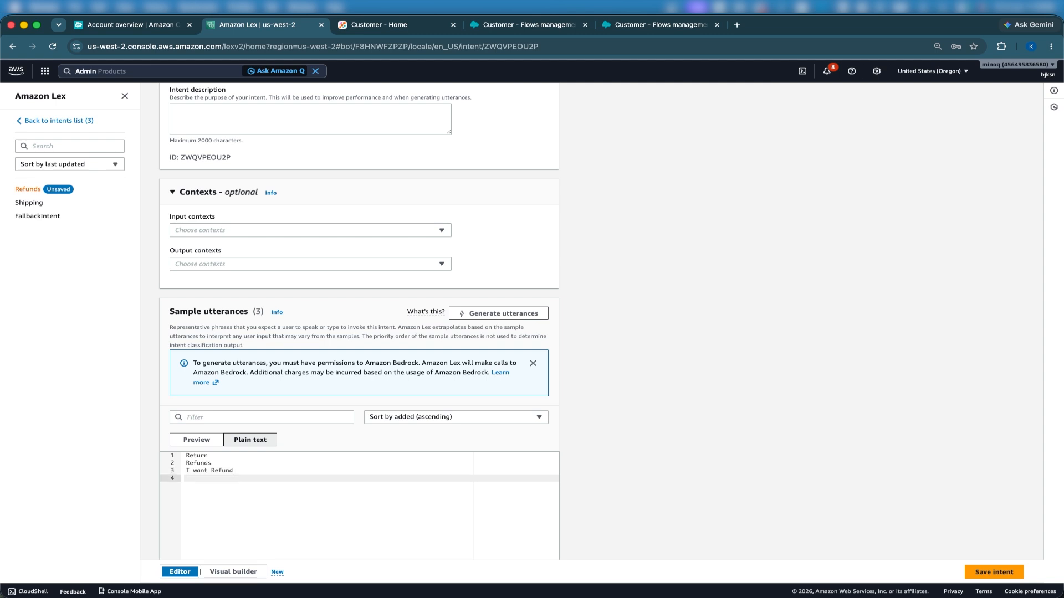
pyautogui.write('2')
pyautogui.press('Down')
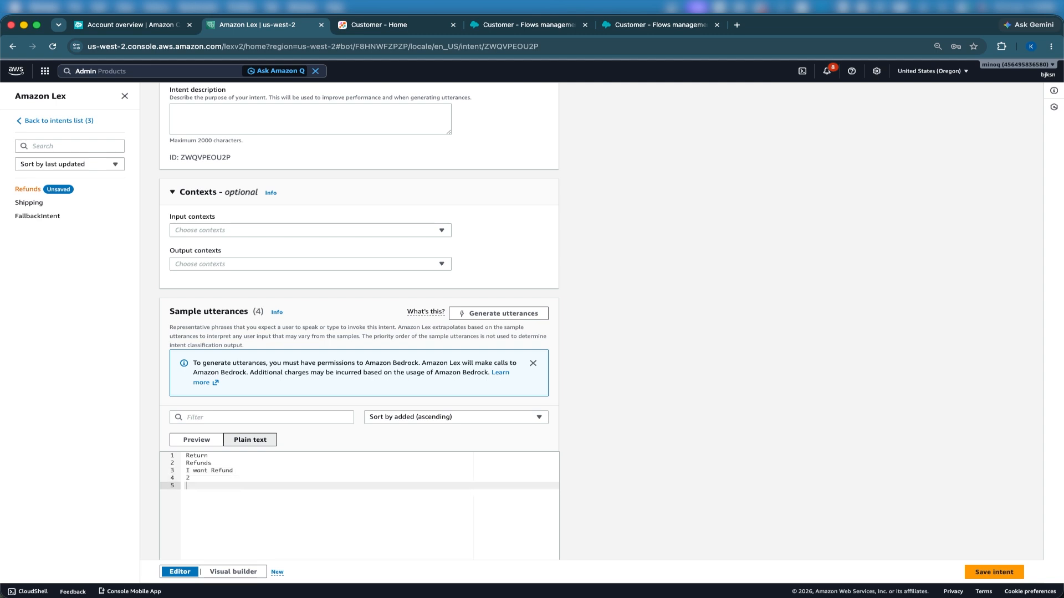
# - Review the utterances and remaining settings of the Refunds intent, and save the intent
pyautogui.scroll(-8, 670, 482)
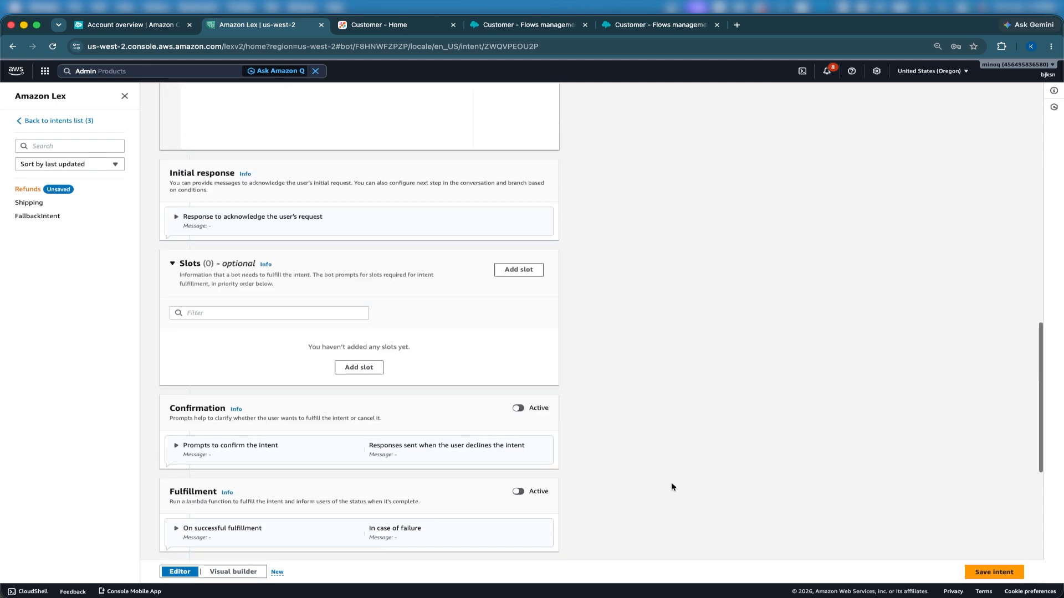
pyautogui.scroll(4, 886, 493)
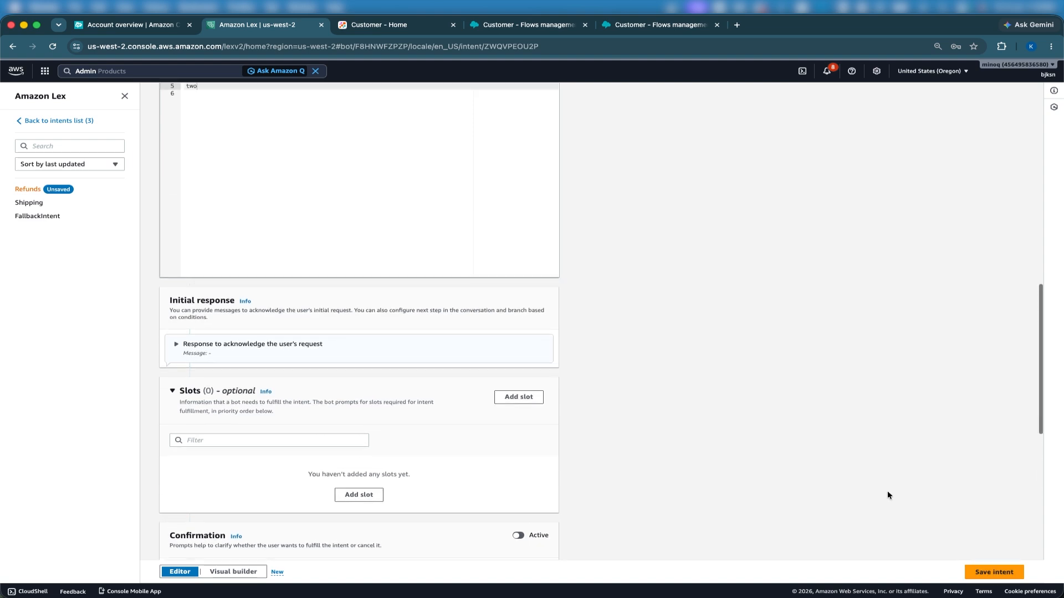
pyautogui.scroll(3, 887, 495)
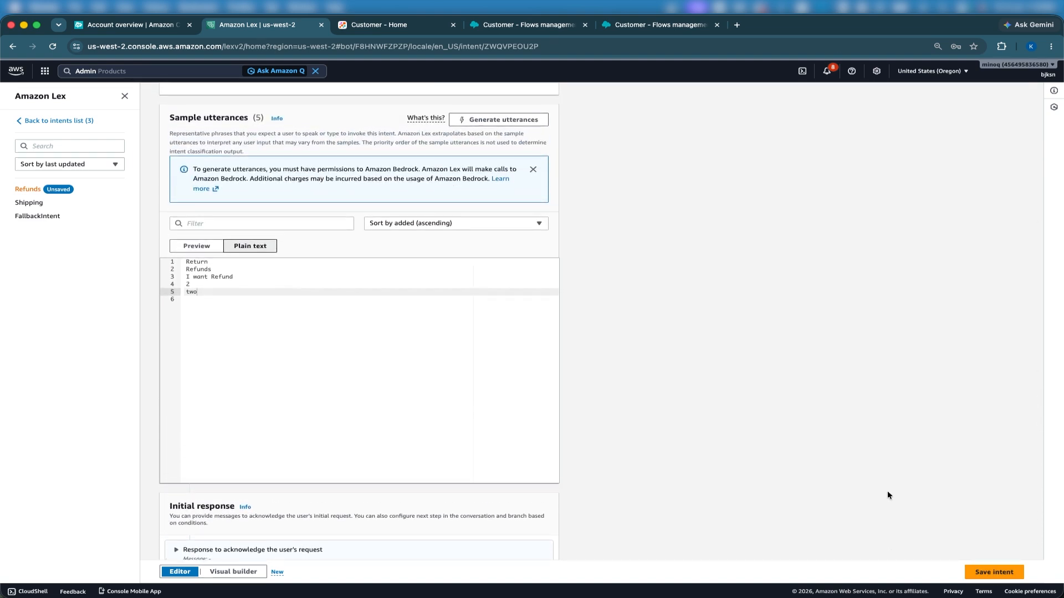
pyautogui.scroll(7, 916, 471)
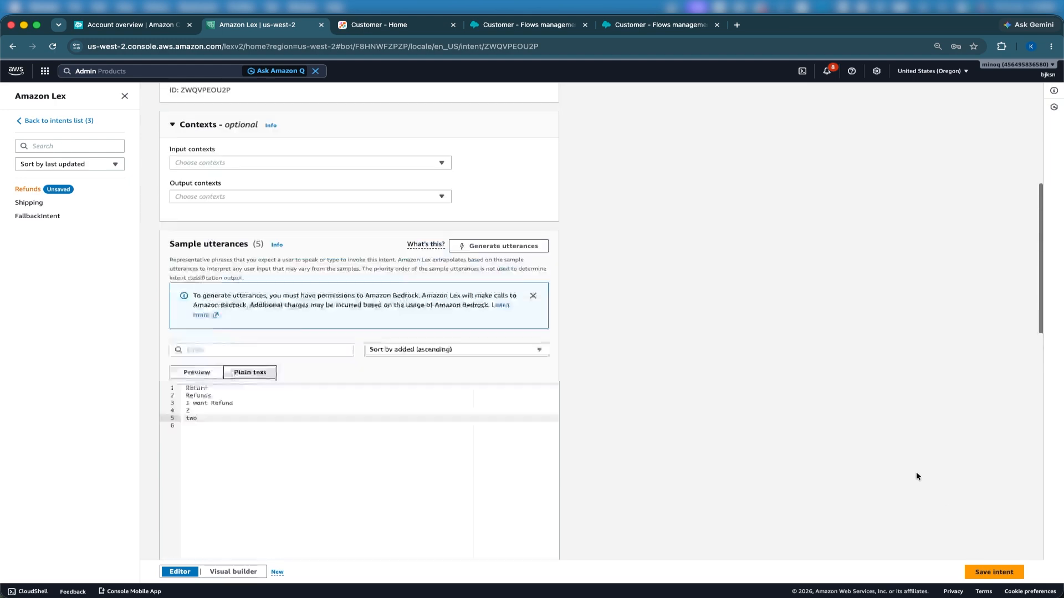
pyautogui.scroll(-3, 916, 471)
pyautogui.scroll(-1, 915, 470)
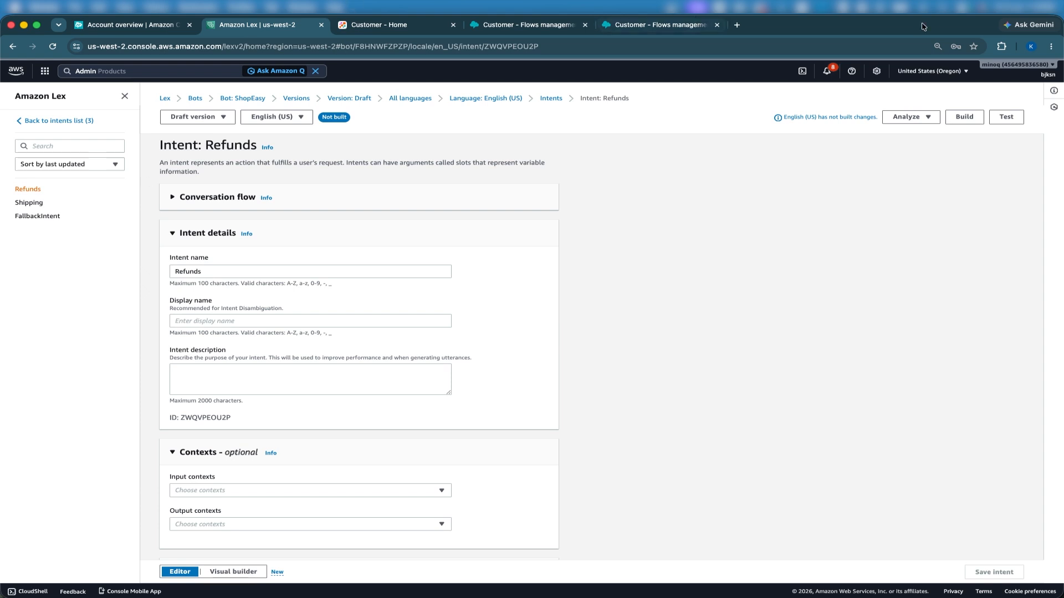
# - Build the ShopEasy bot's English (US) language and test the draft version with the message "refund"
pyautogui.click(964, 117)
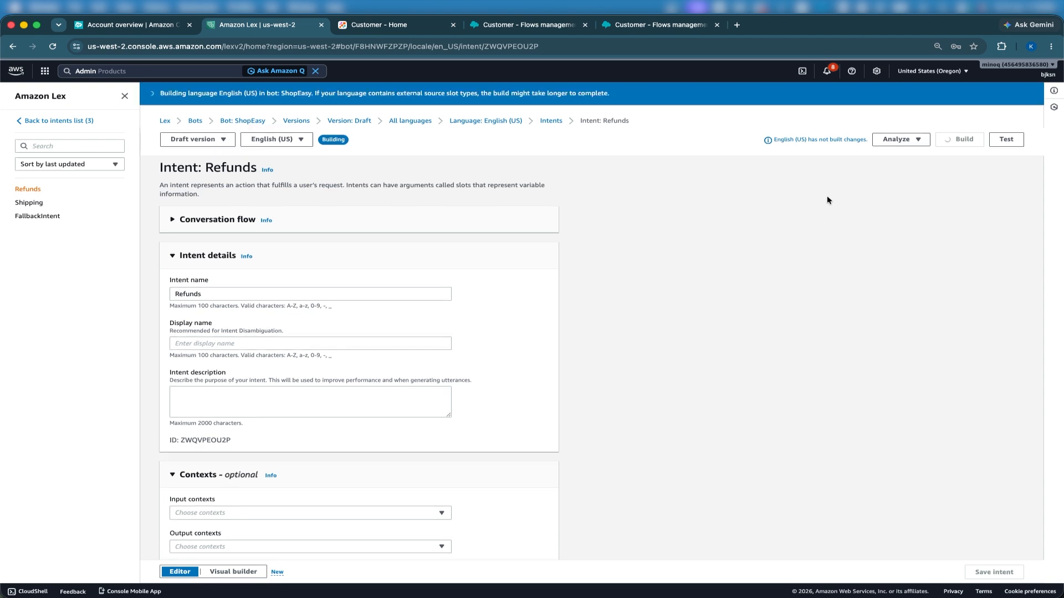
pyautogui.click(1006, 139)
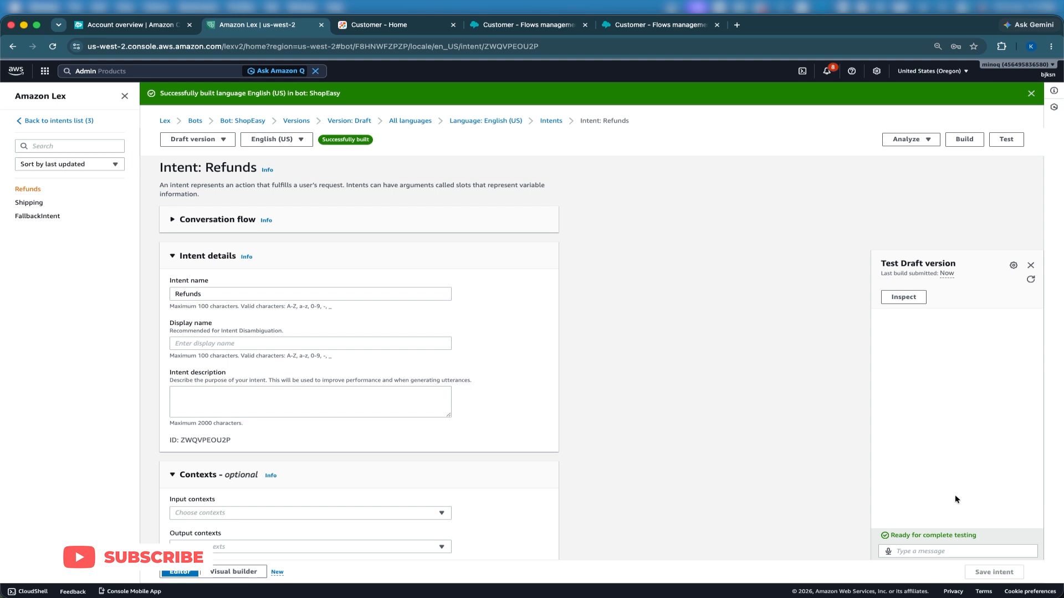
pyautogui.click(908, 552)
pyautogui.write('refund')
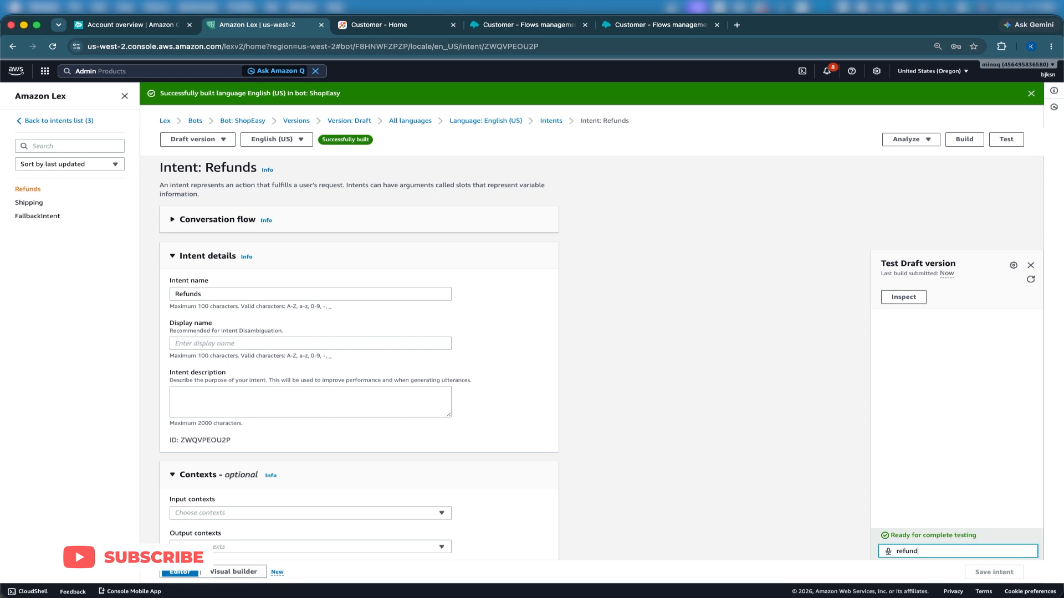
pyautogui.press('Return')
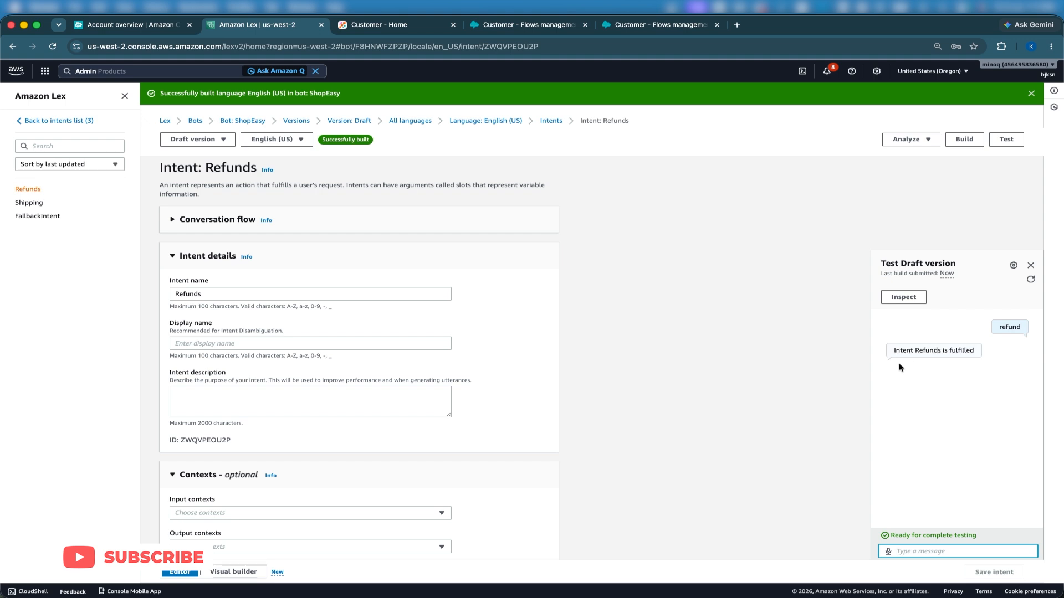
pyautogui.click(893, 351)
pyautogui.moveTo(893, 350); pyautogui.dragTo(976, 355)
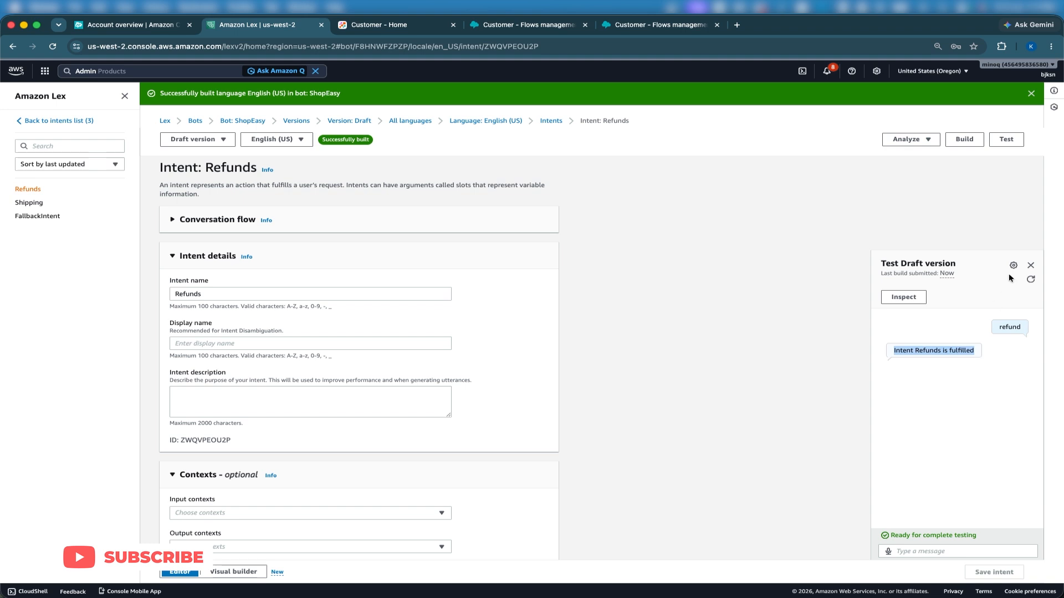
# - Test the draft bot with the message "two", check its reply, and close the test window
pyautogui.click(916, 551)
pyautogui.write('two')
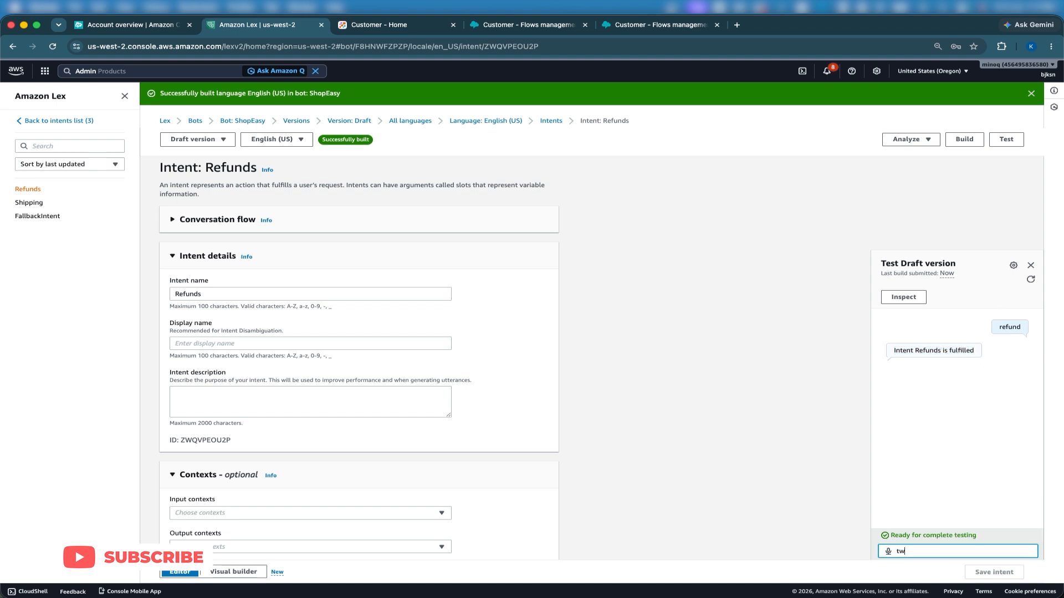
pyautogui.press('Return')
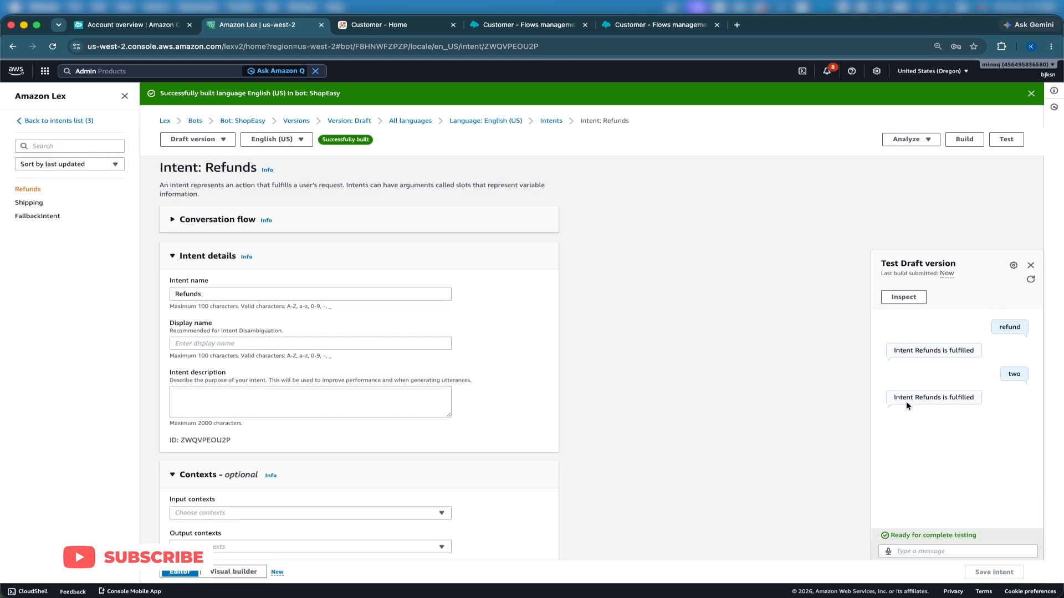
pyautogui.tripleClick(909, 402)
pyautogui.click(1028, 267)
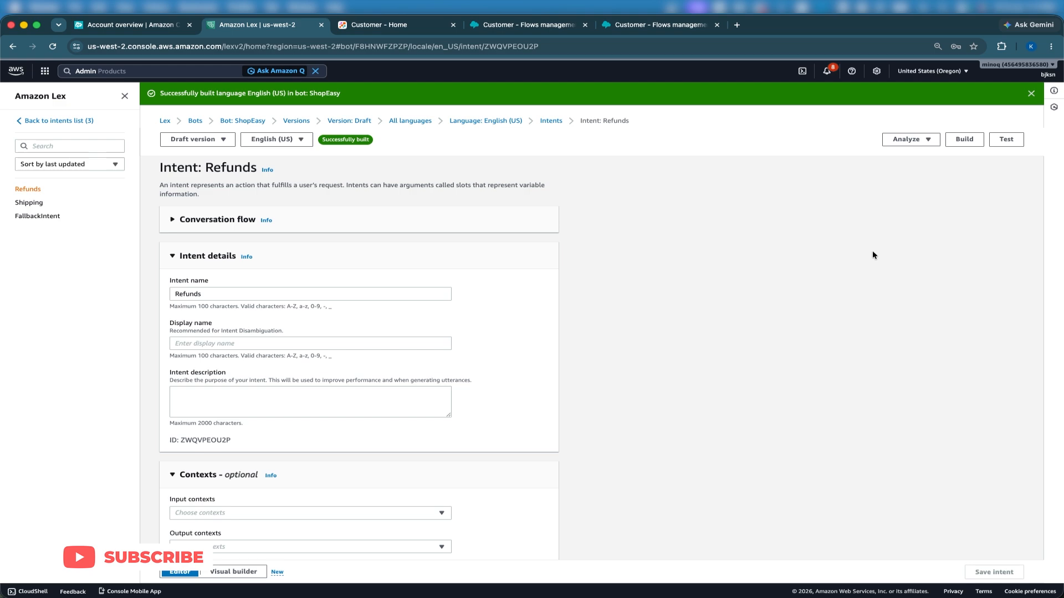
# - Look over the sample utterances and remaining settings of the Shipping intent
pyautogui.click(25, 203)
pyautogui.scroll(-15, 372, 435)
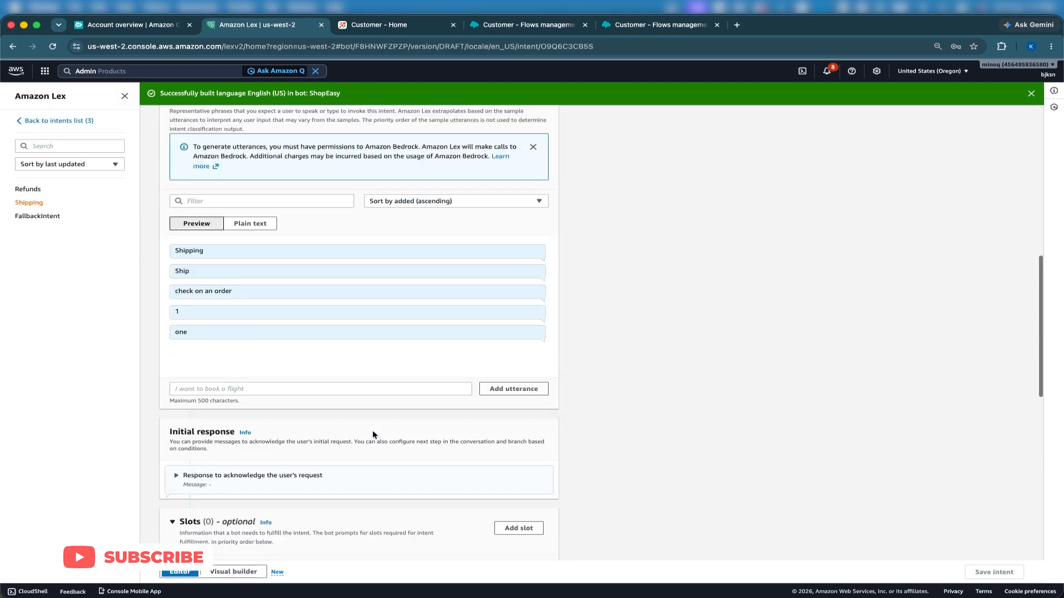
pyautogui.scroll(-3, 372, 434)
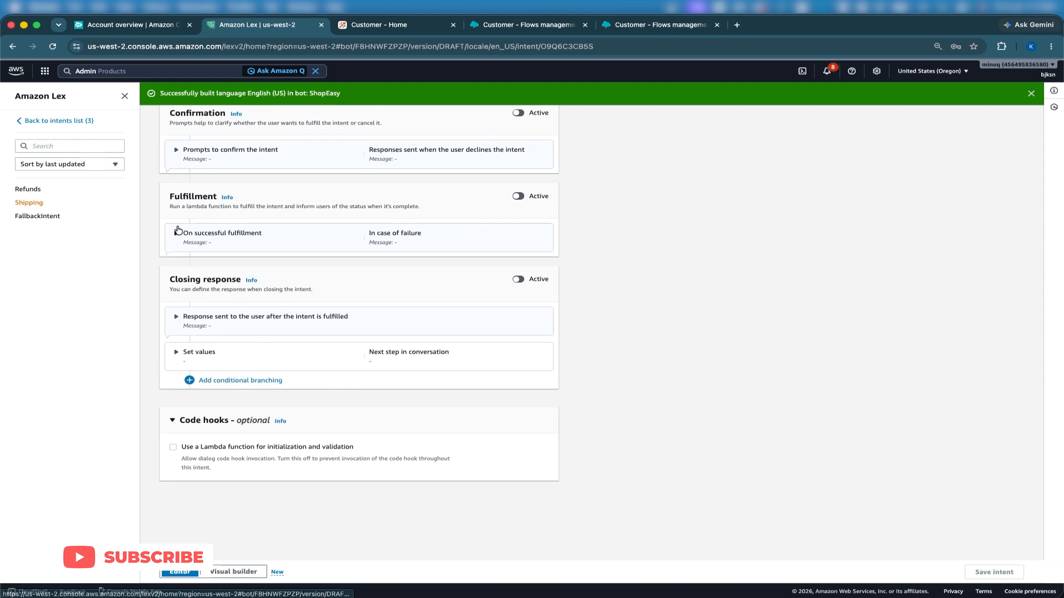
# - Return to the Refunds intent and expand its confirmation prompts and its success and failure fulfillment messages
pyautogui.click(27, 189)
pyautogui.scroll(-9, 332, 396)
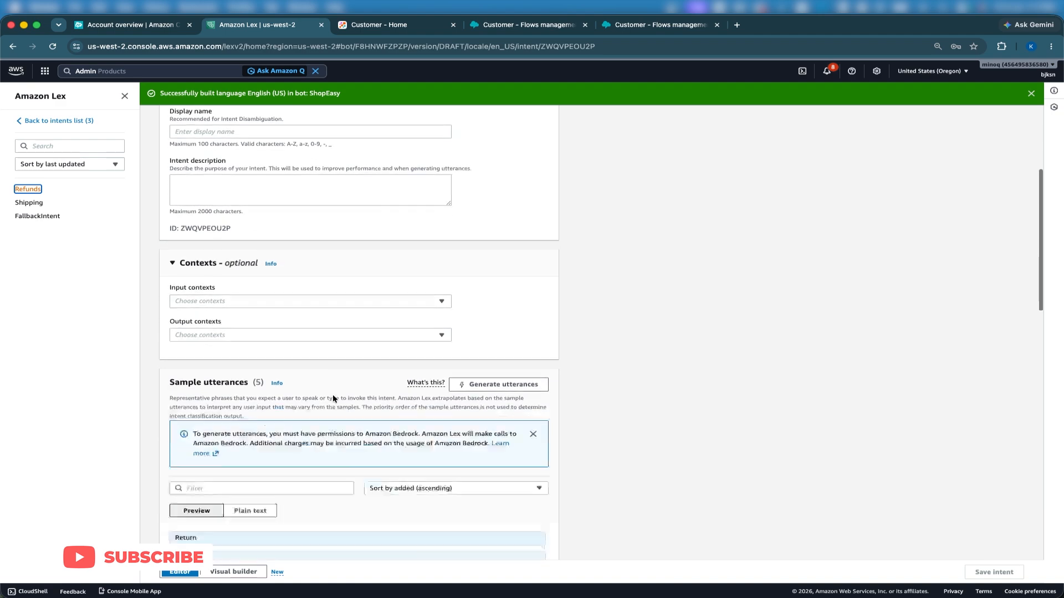
pyautogui.scroll(-4, 332, 395)
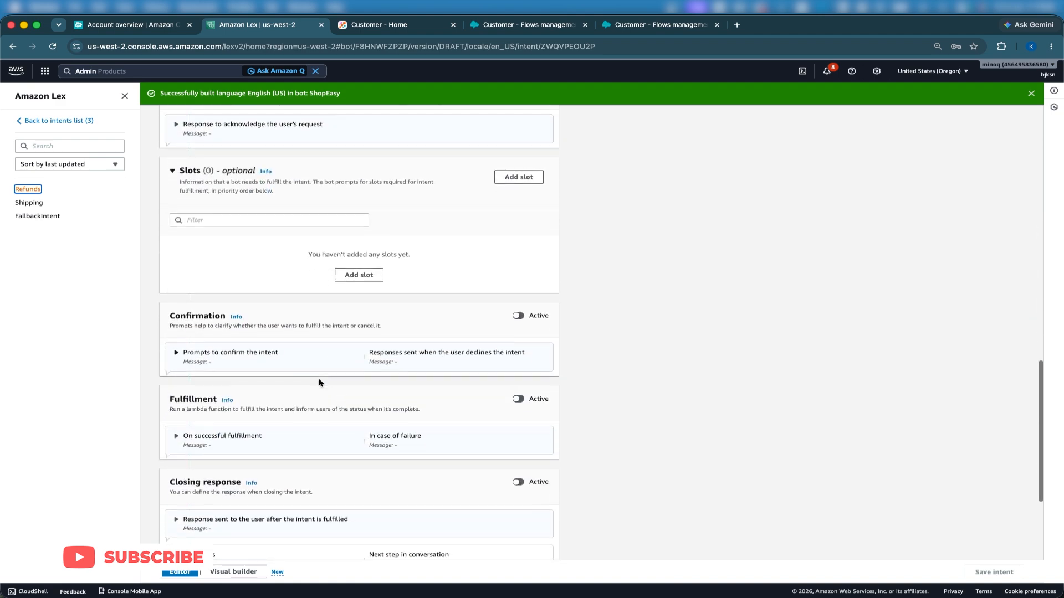
pyautogui.click(214, 327)
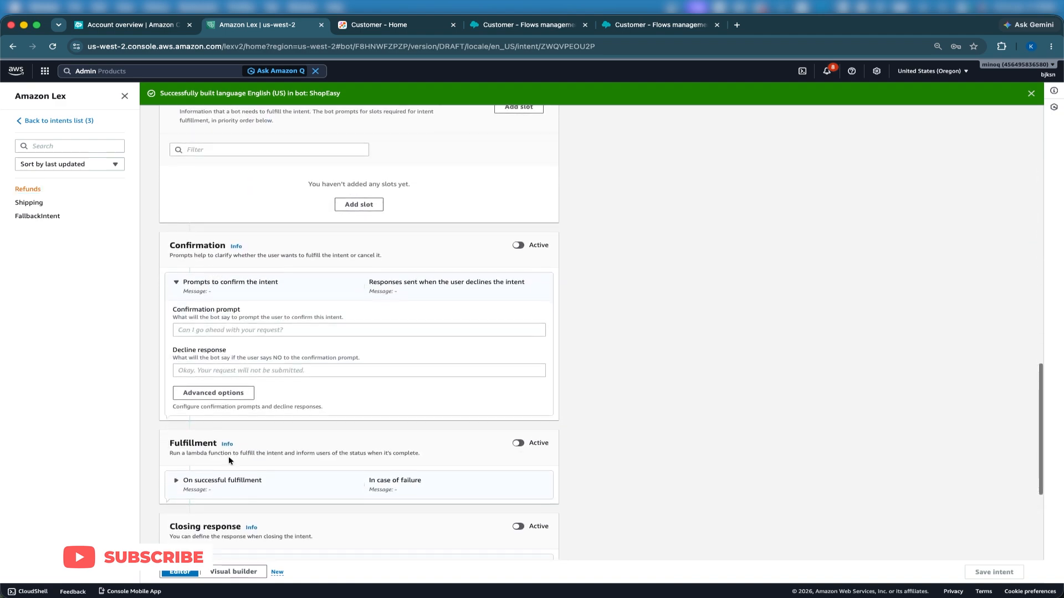
pyautogui.click(221, 475)
pyautogui.scroll(-3, 221, 476)
pyautogui.scroll(-3, 221, 476)
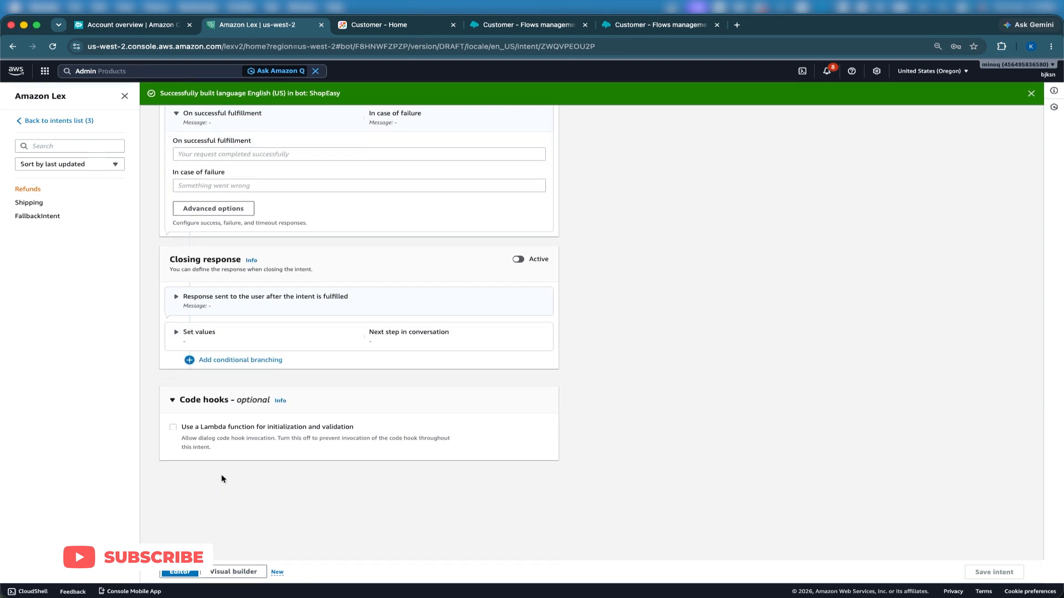
pyautogui.scroll(3, 221, 478)
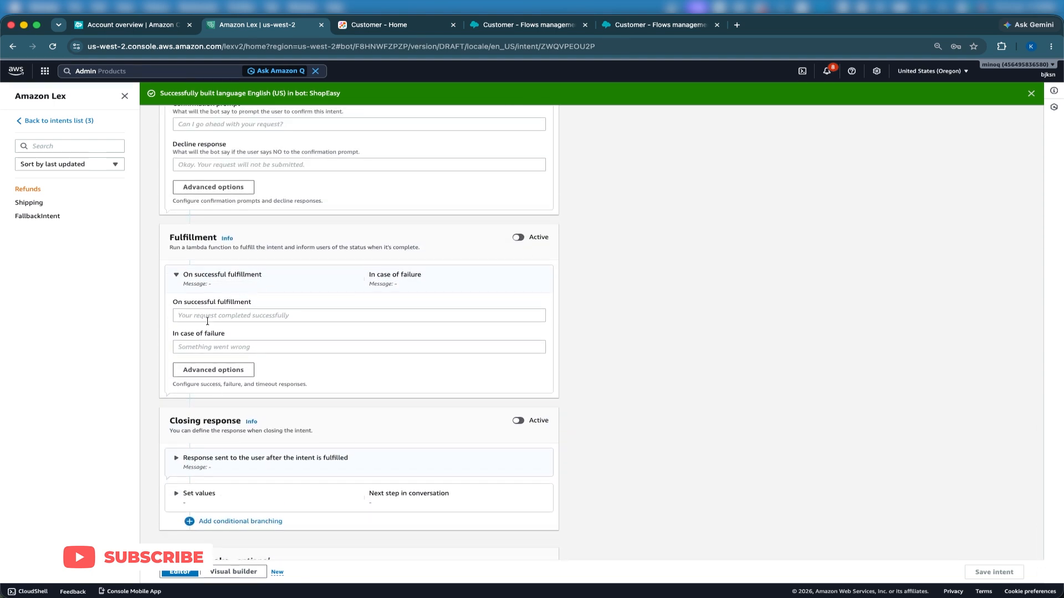
pyautogui.click(192, 317)
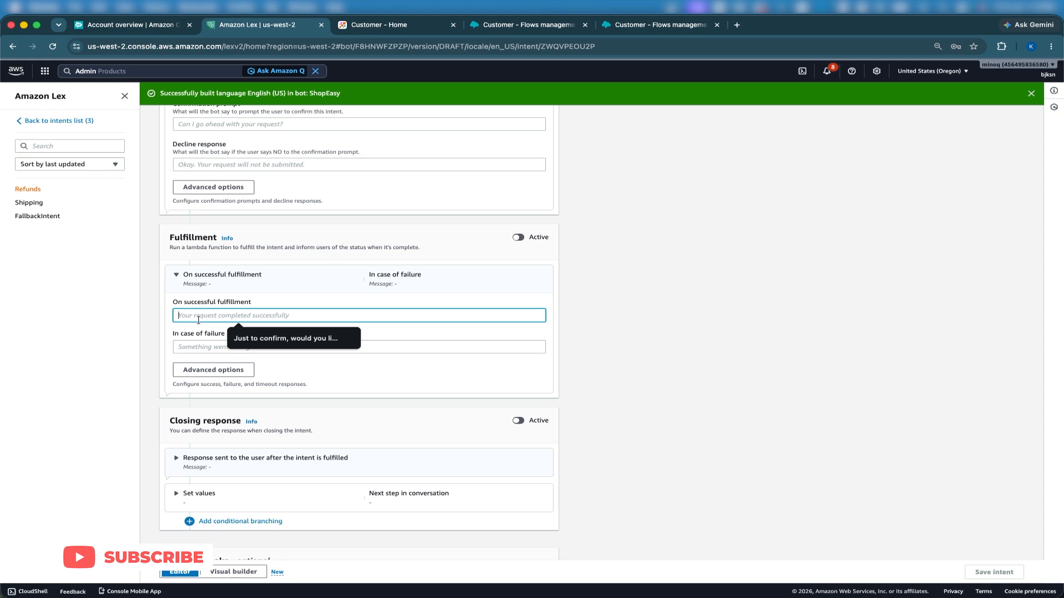
pyautogui.click(288, 338)
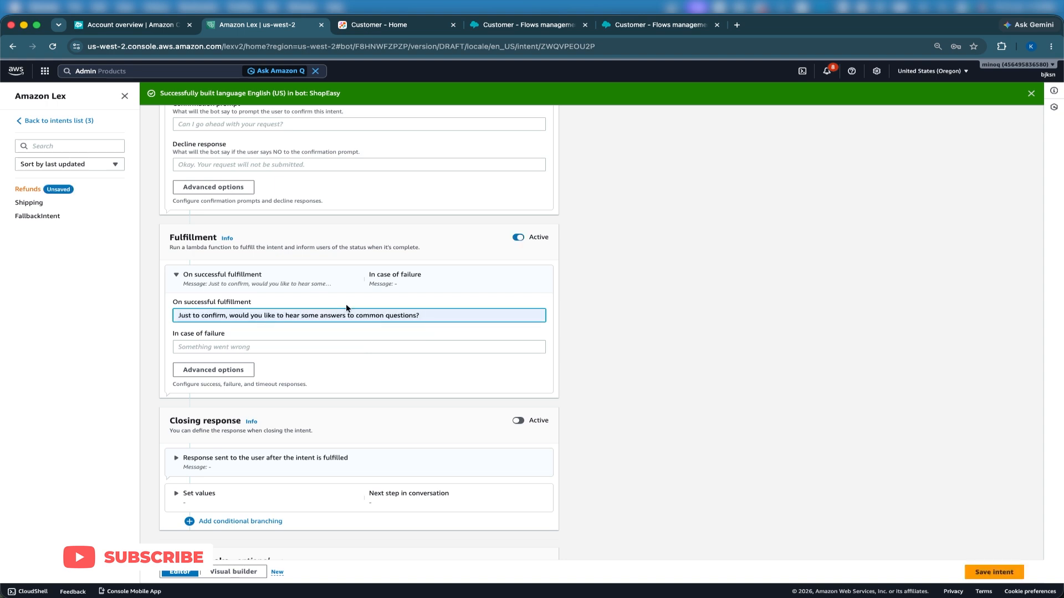
pyautogui.moveTo(230, 315); pyautogui.dragTo(510, 316)
pyautogui.press('BackSpace')
pyautogui.press('BackSpace')
pyautogui.press('BackSpace')
pyautogui.press('BackSpace')
pyautogui.press('BackSpace')
pyautogui.press('BackSpace')
pyautogui.press('BackSpace')
pyautogui.press('BackSpace')
pyautogui.press('BackSpace')
pyautogui.press('BackSpace')
pyautogui.press('BackSpace')
pyautogui.press('BackSpace')
pyautogui.press('BackSpace')
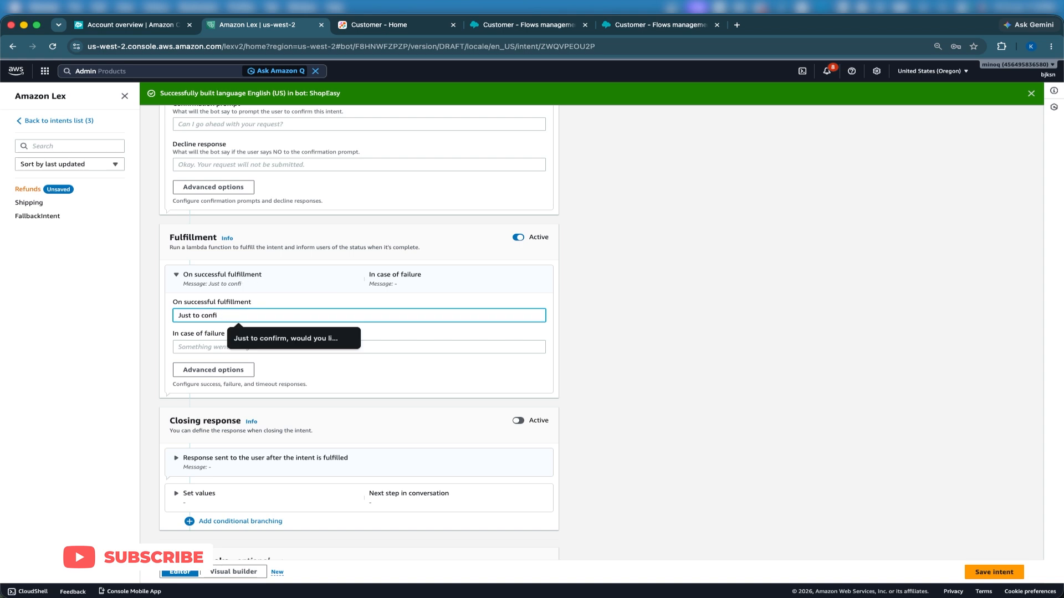
pyautogui.press('BackSpace')
pyautogui.press('BackSpace')
pyautogui.press('BackSpace')
pyautogui.press('BackSpace')
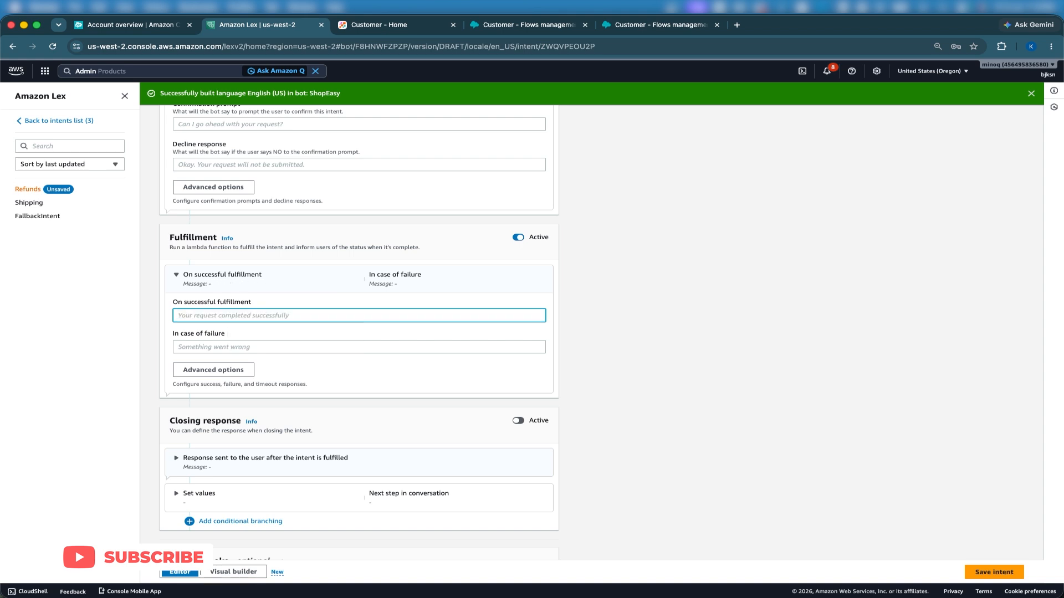
# - Set the Refunds intent's successful fulfillment message to "Aright wait as we begin to process your request" and save the intent
pyautogui.write('Aright wait as')
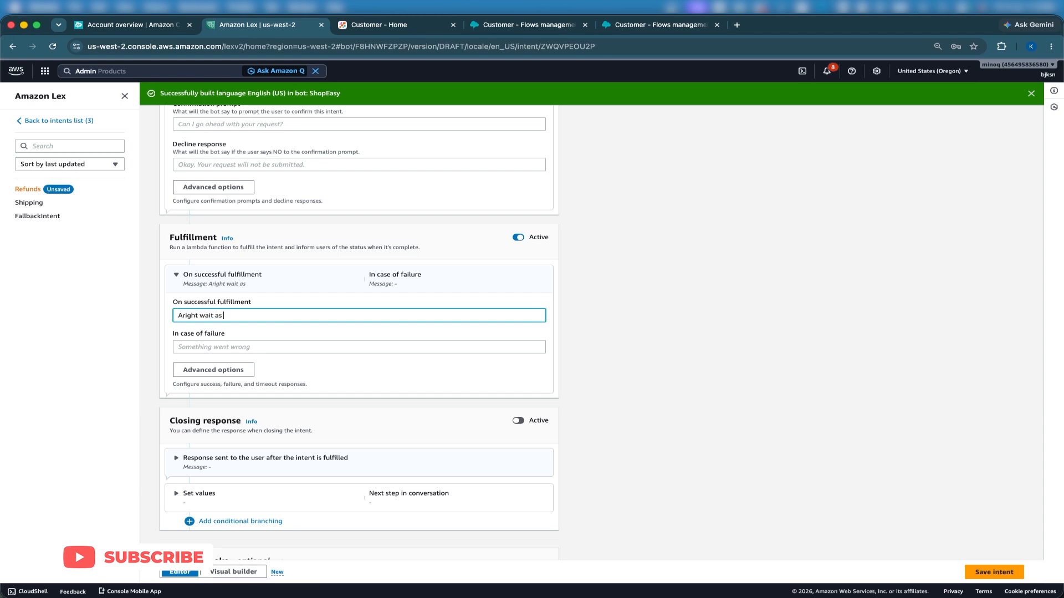
pyautogui.write(' we begin to process your reqquest')
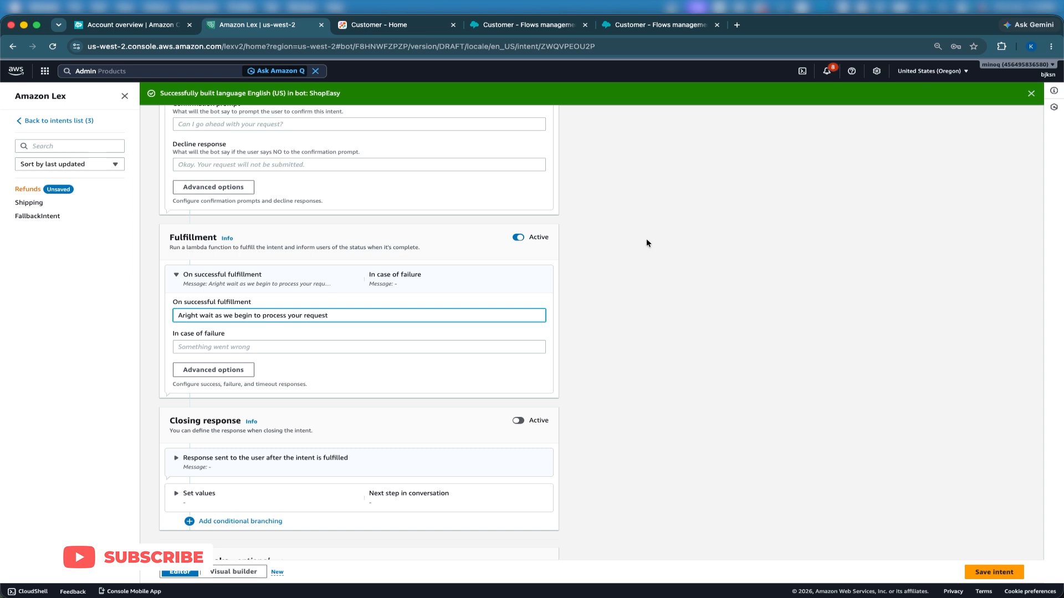
pyautogui.click(591, 300)
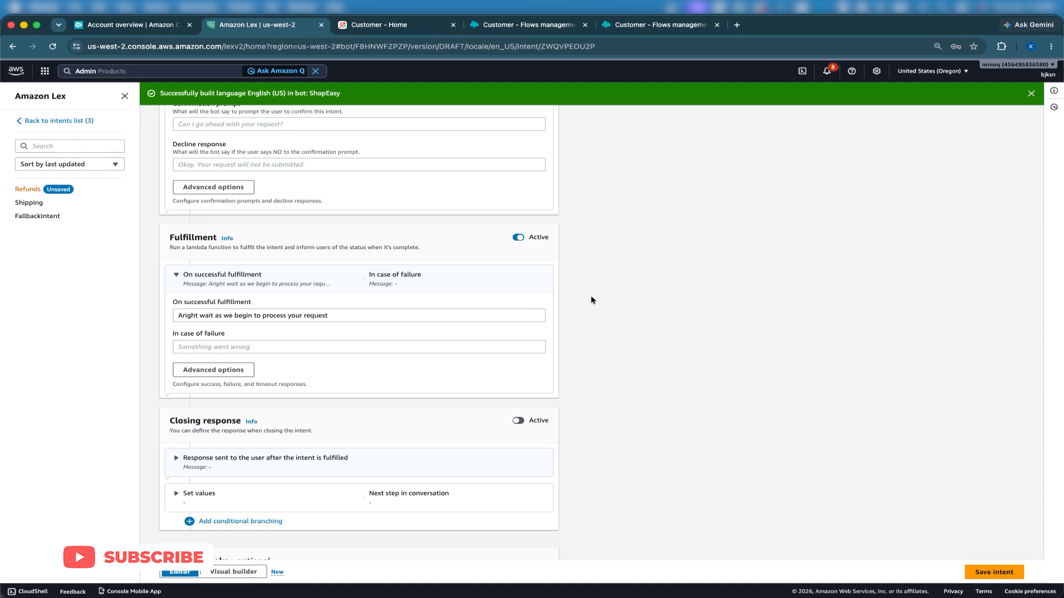
pyautogui.click(988, 572)
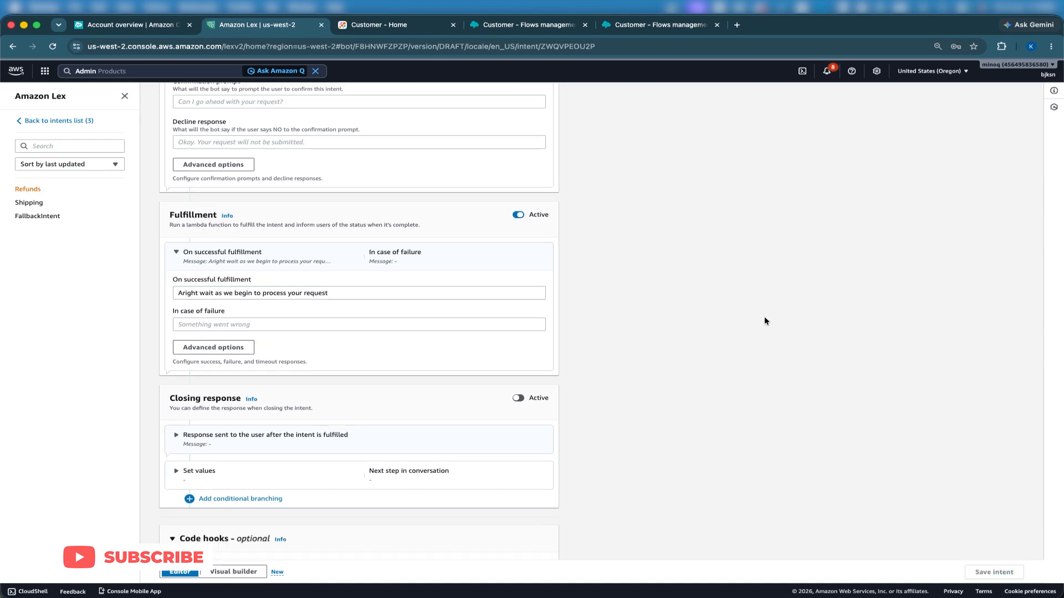
# - Rebuild the bot's English (US) language and look over the Refunds intent's settings during the build
pyautogui.scroll(15, 764, 321)
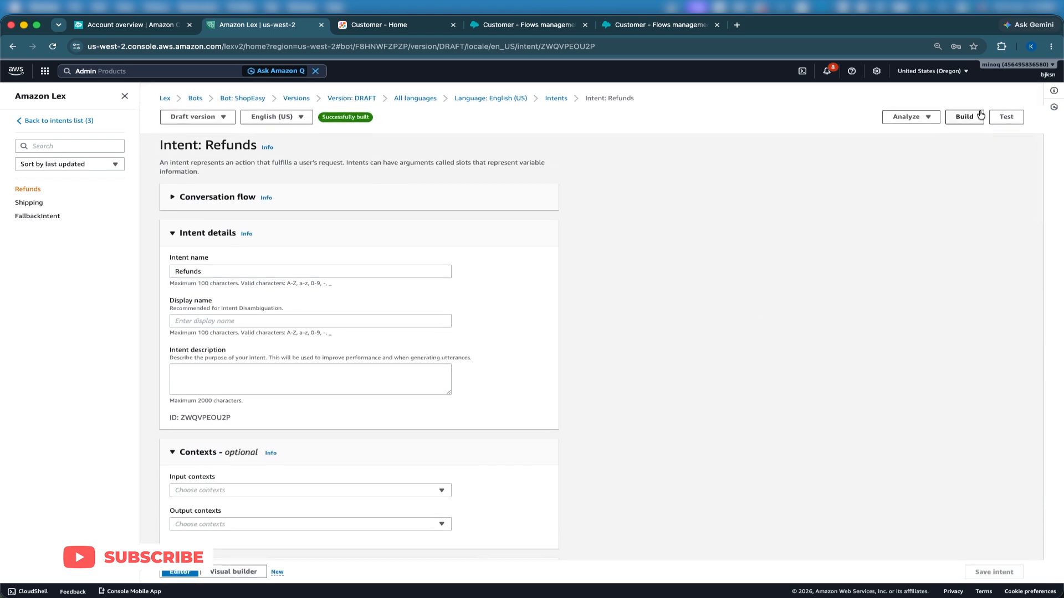
pyautogui.click(961, 117)
pyautogui.scroll(-20, 493, 393)
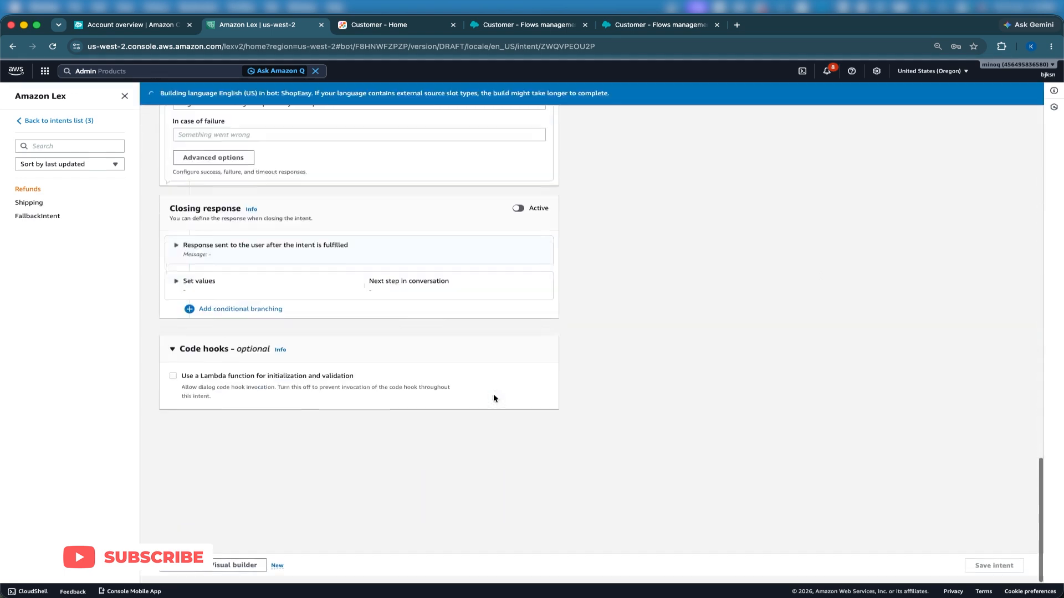
pyautogui.scroll(8, 493, 393)
pyautogui.scroll(10, 493, 394)
pyautogui.scroll(-8, 493, 394)
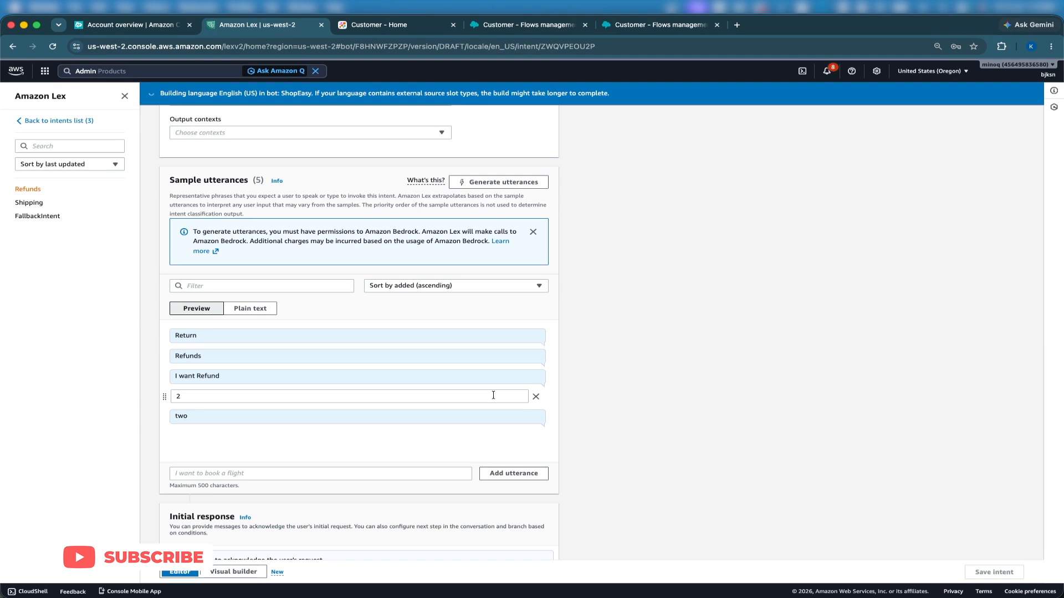
pyautogui.scroll(10, 493, 395)
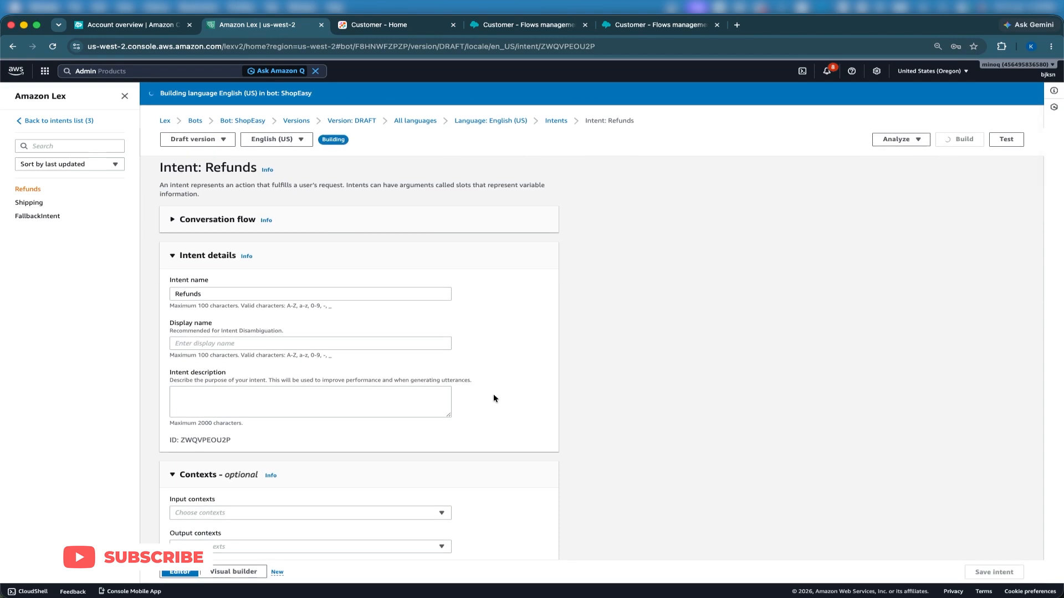
# - Test the rebuilt draft with the message "refund", compare the reply with the Refunds fulfillment message, and close the test window
pyautogui.click(998, 143)
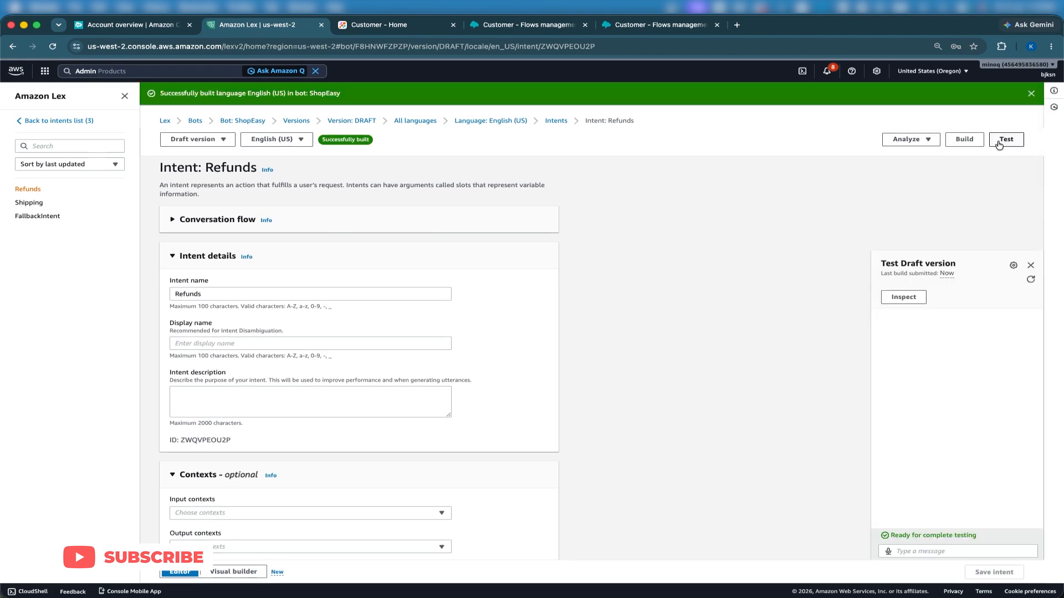
pyautogui.click(903, 550)
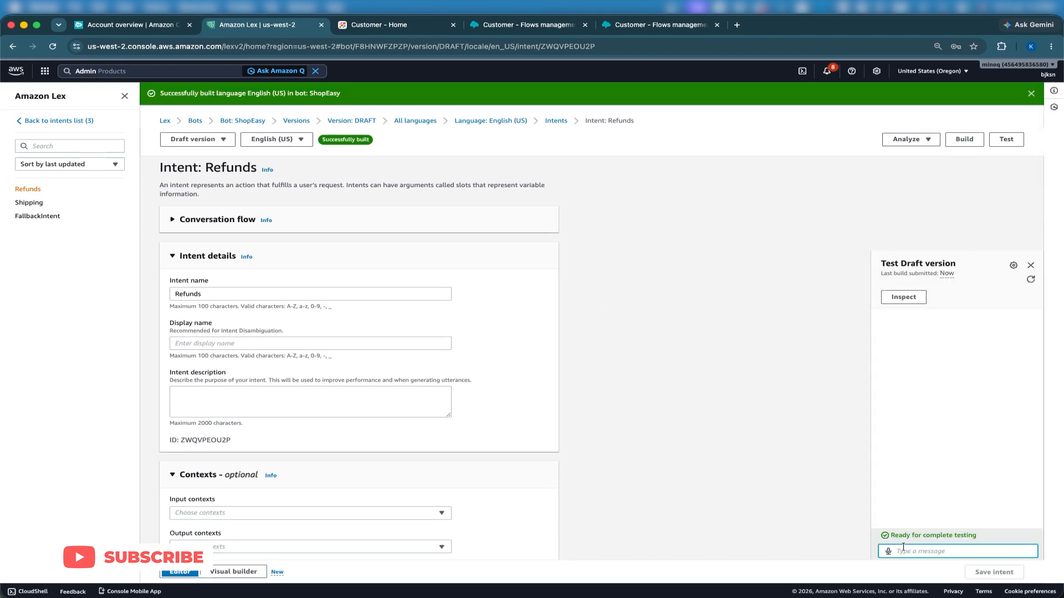
pyautogui.write('refund')
pyautogui.press('Return')
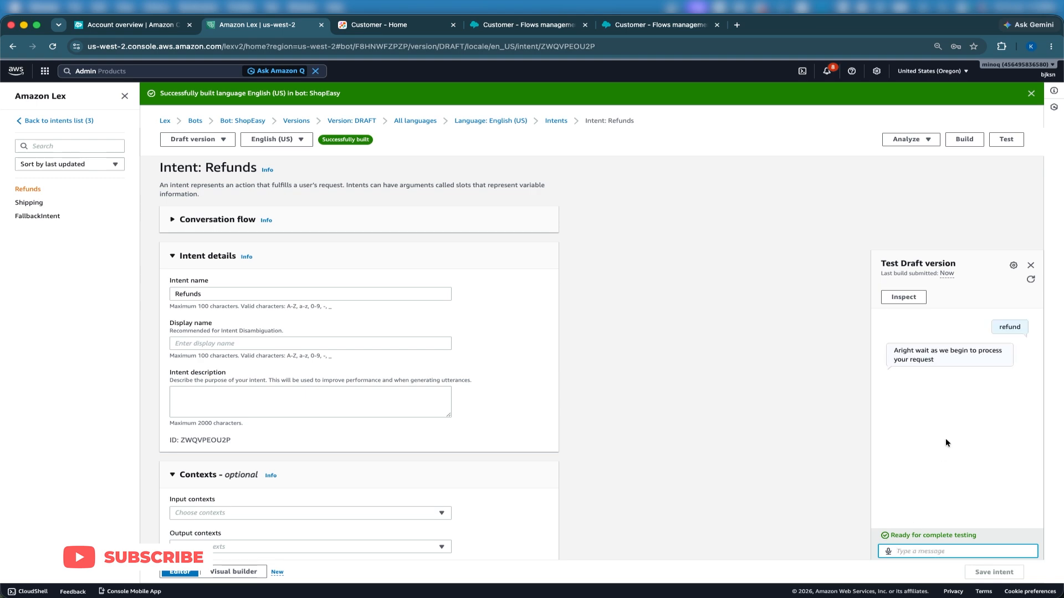
pyautogui.click(896, 347)
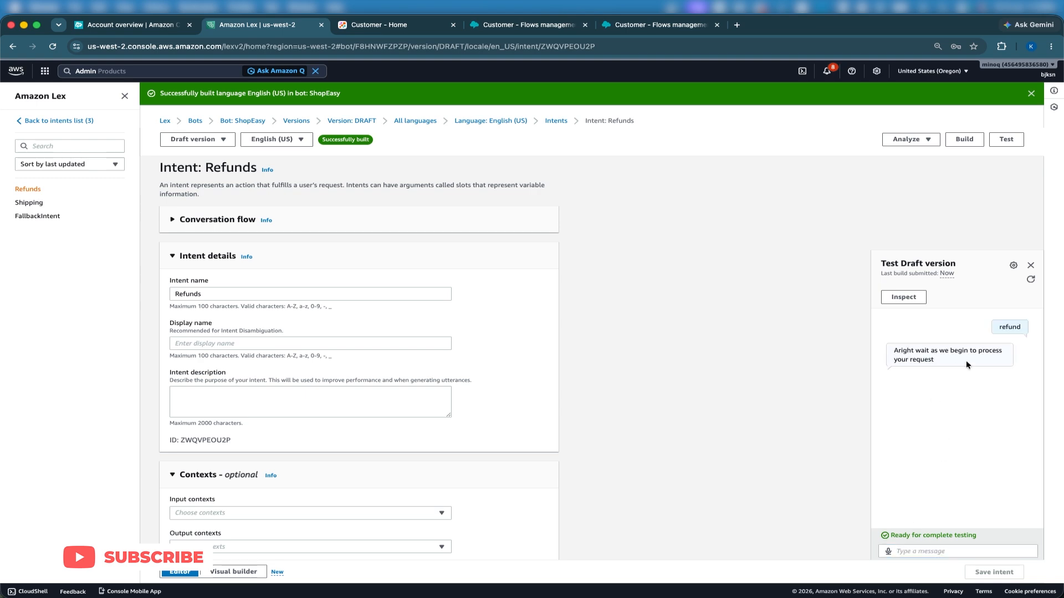
pyautogui.moveTo(967, 364); pyautogui.dragTo(916, 352)
pyautogui.scroll(-15, 549, 430)
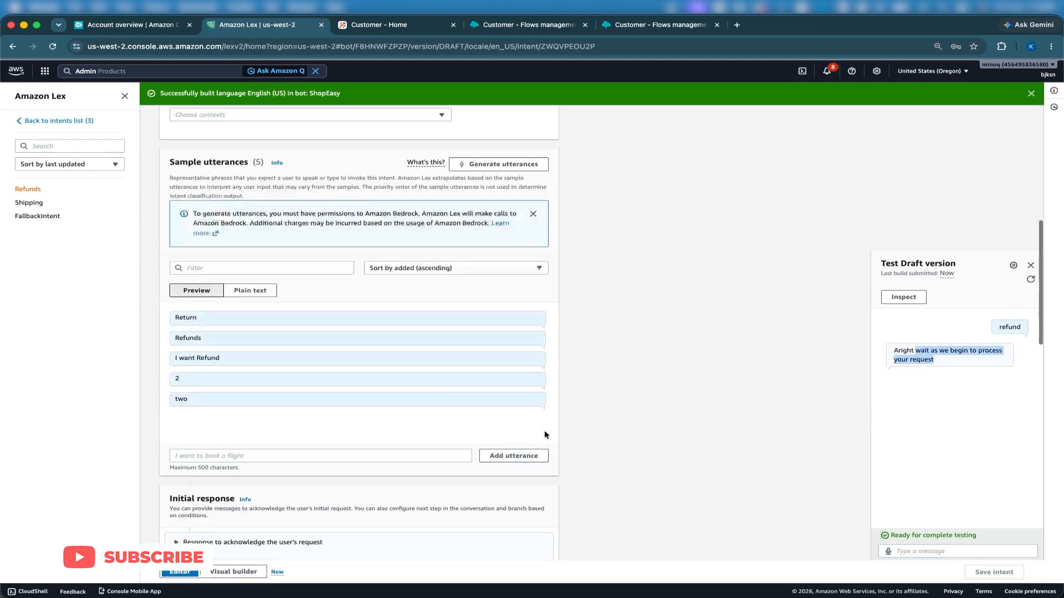
pyautogui.scroll(-3, 545, 428)
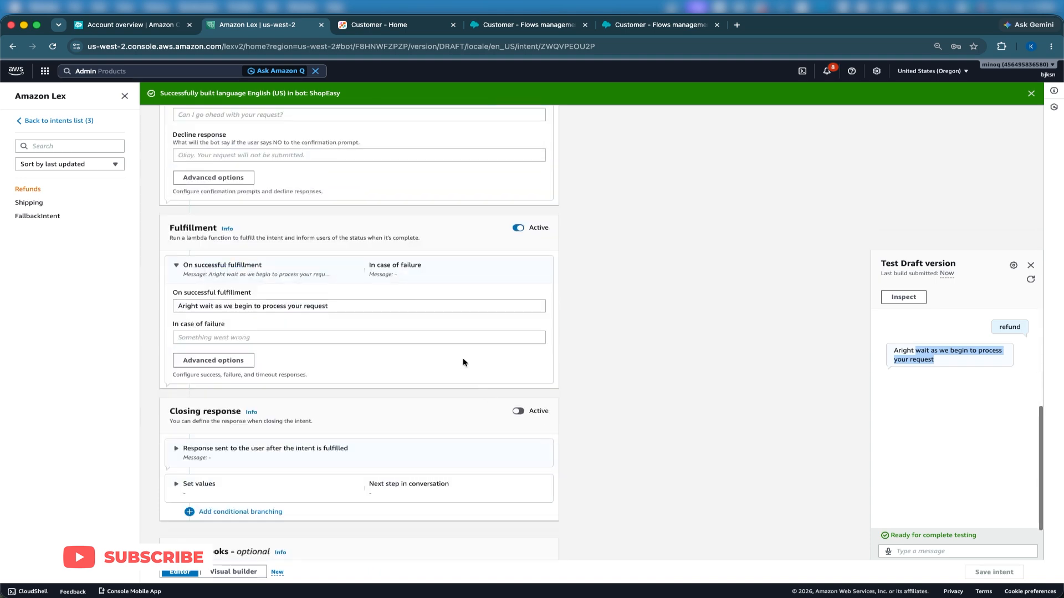
pyautogui.click(1030, 265)
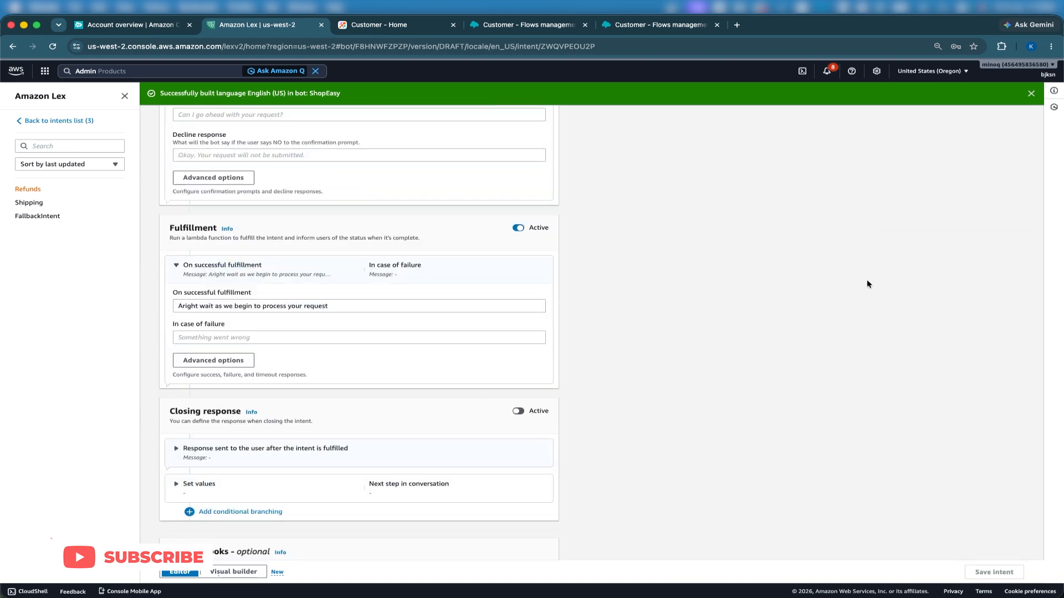
pyautogui.scroll(6, 866, 280)
pyautogui.scroll(9, 865, 285)
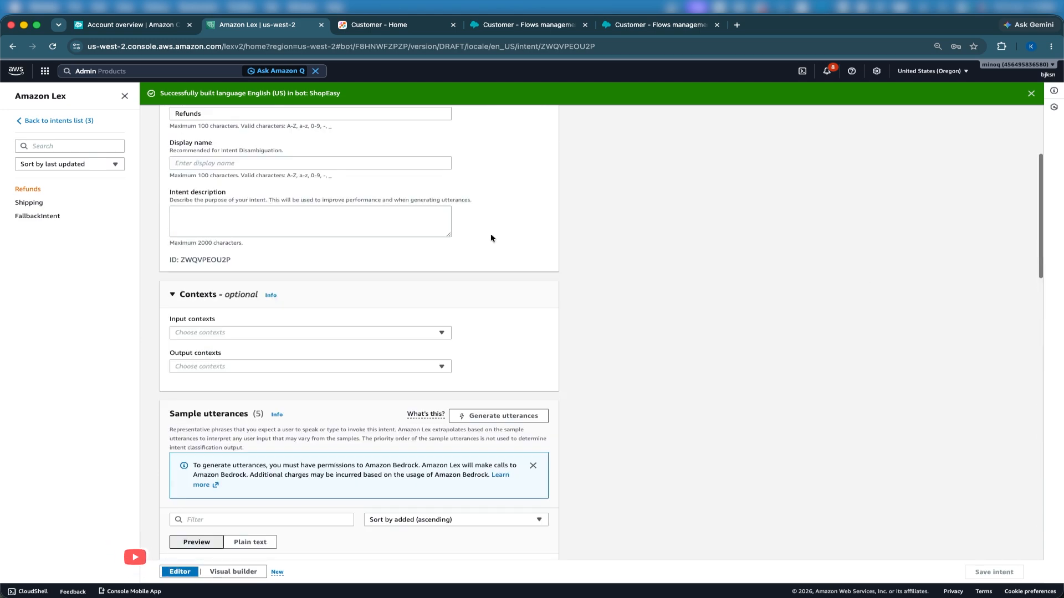
# - Leave the Refunds intent and create an alias named "live" for the ShopEasy bot with no associated version
pyautogui.click(41, 120)
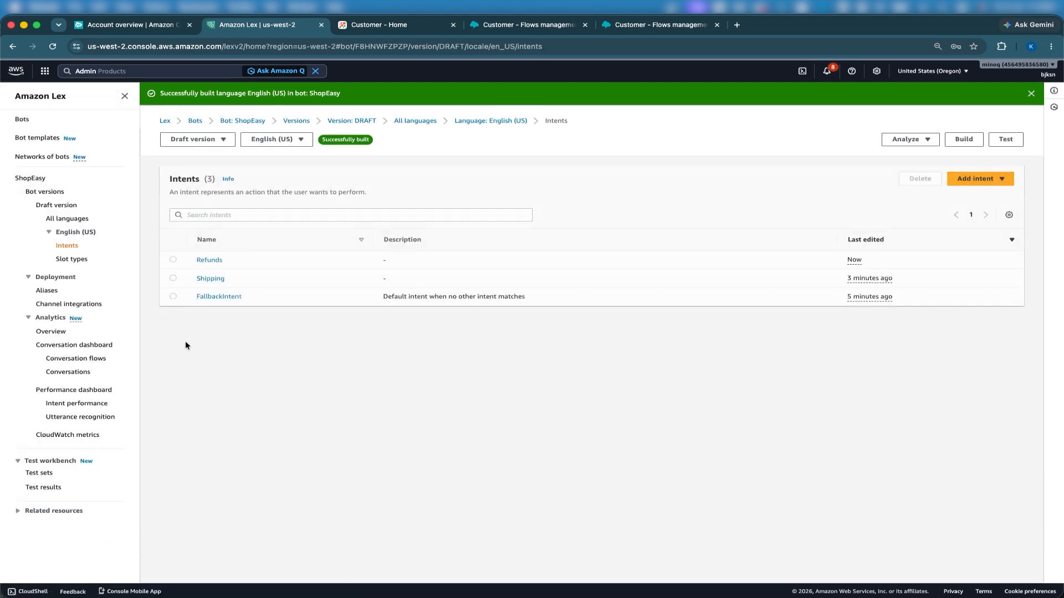
pyautogui.click(46, 291)
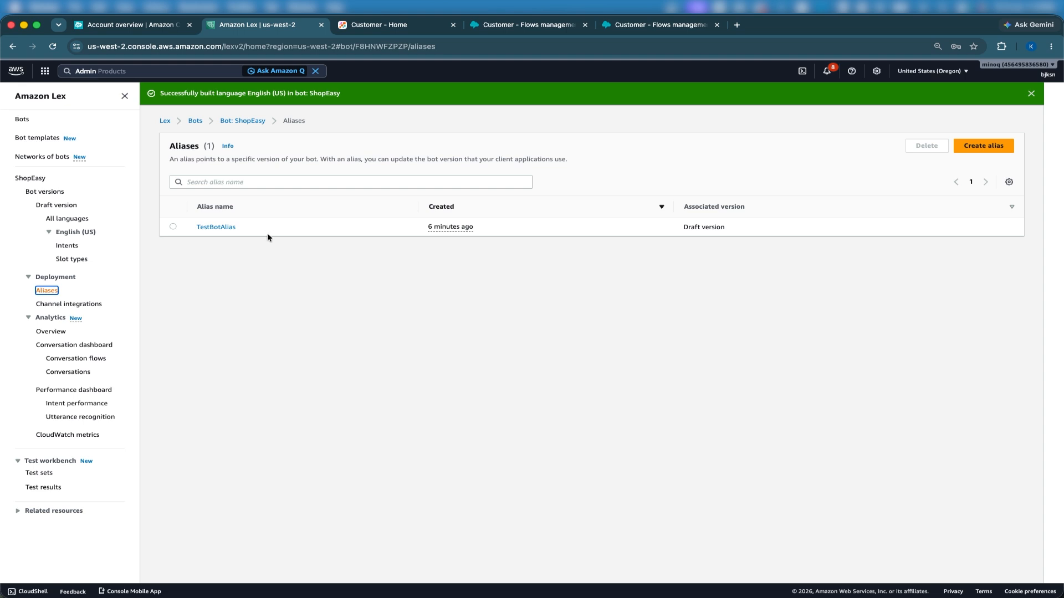
pyautogui.click(173, 227)
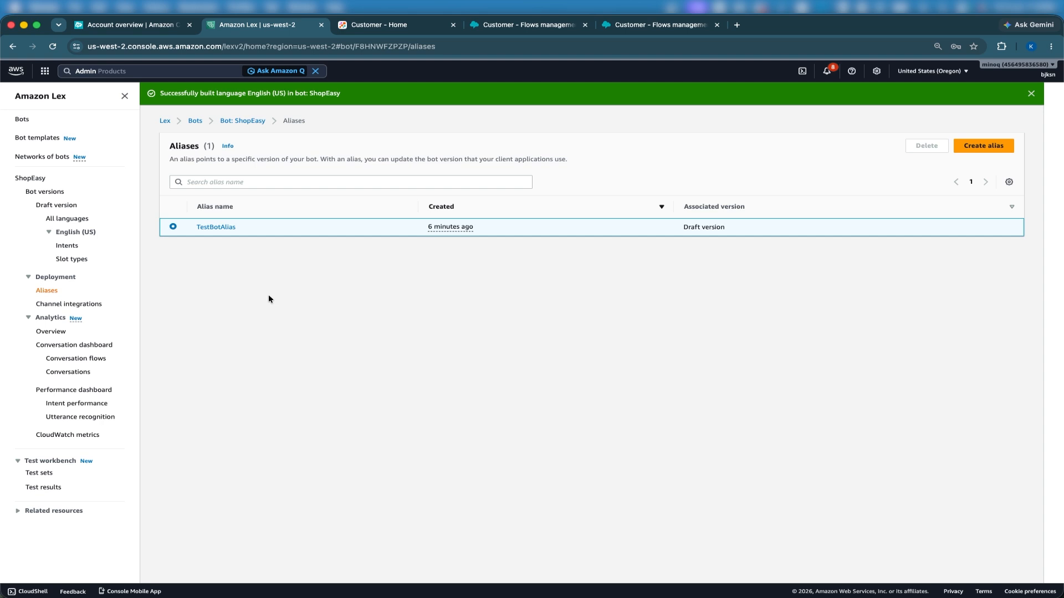
pyautogui.click(971, 146)
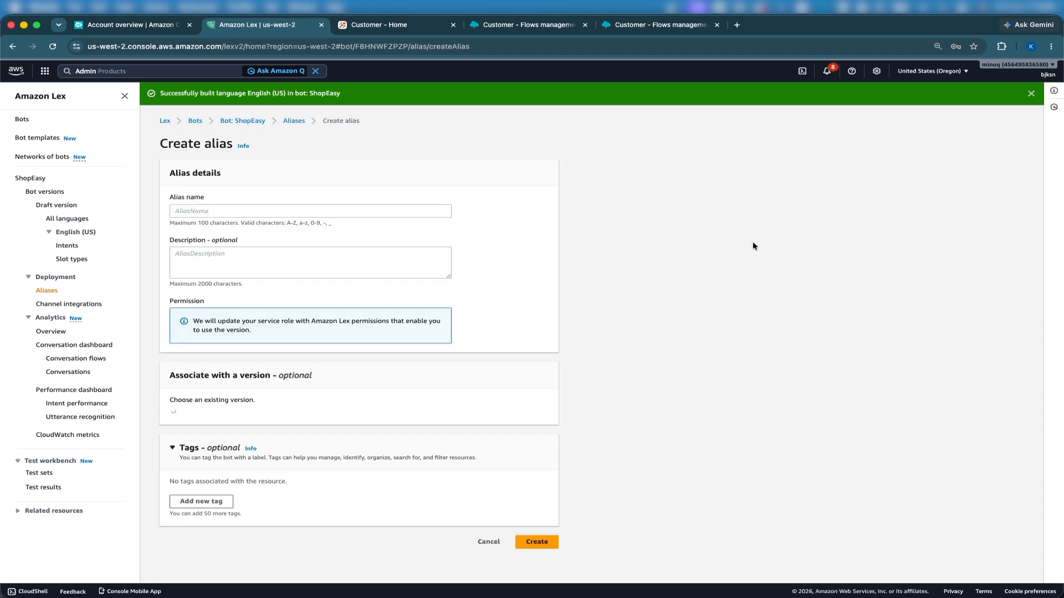
pyautogui.click(359, 212)
pyautogui.write('dev')
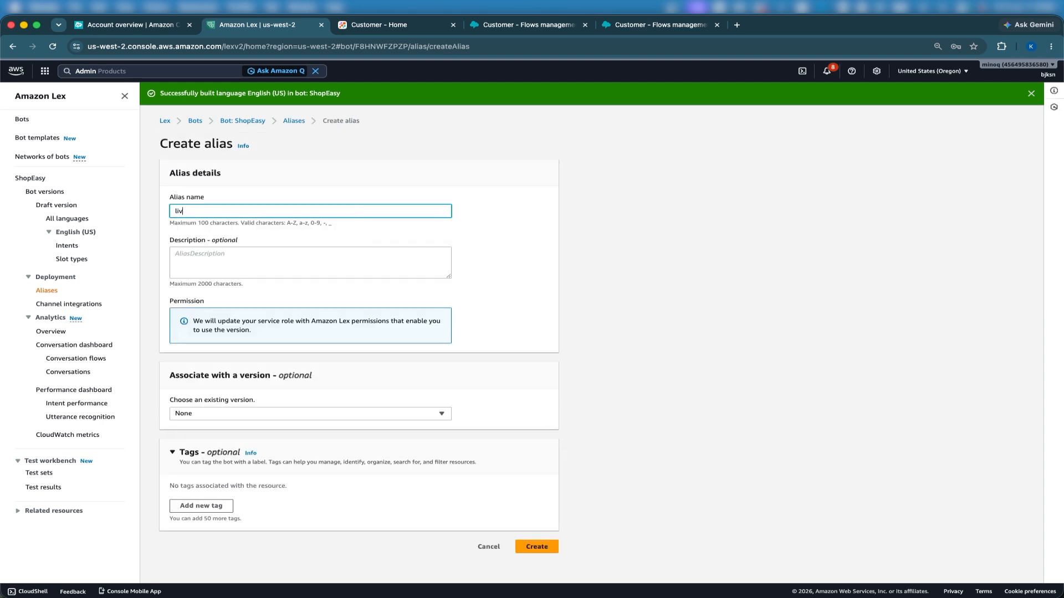
pyautogui.scroll(-2, 506, 344)
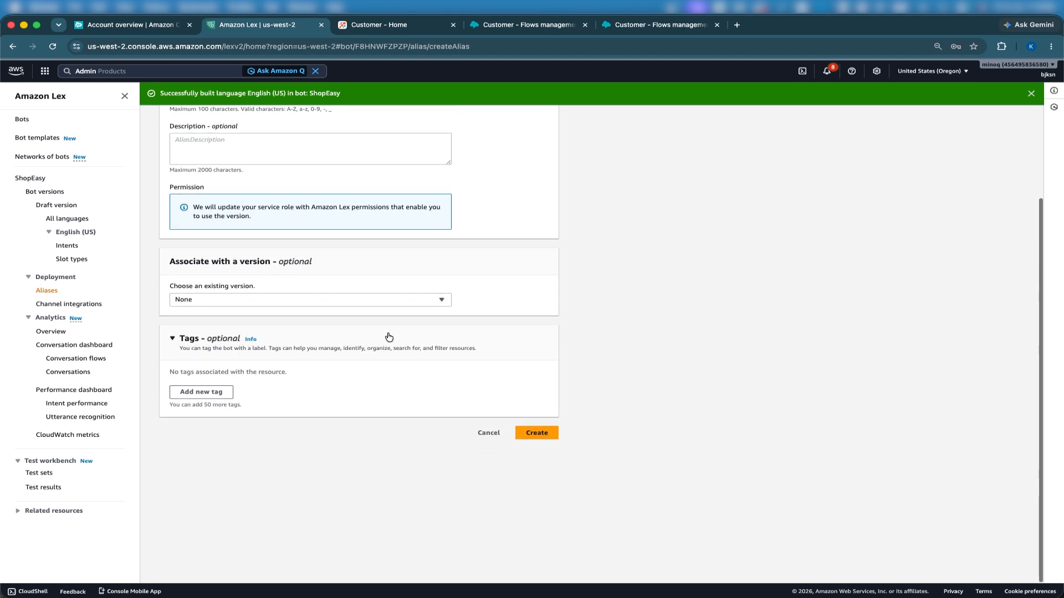
pyautogui.click(330, 299)
pyautogui.click(515, 321)
pyautogui.click(541, 434)
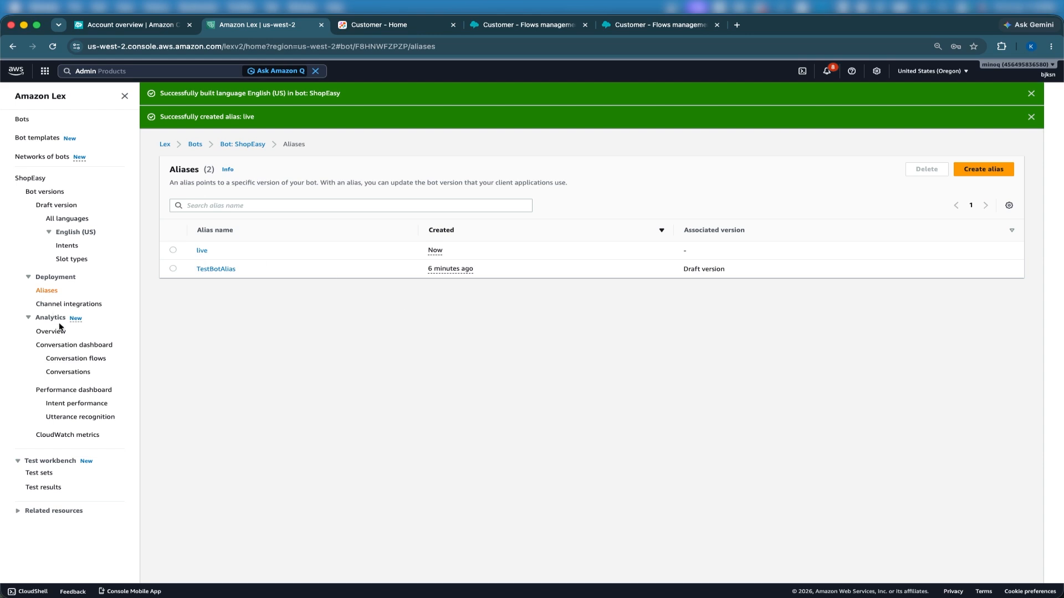
# - Create a new version of the ShopEasy bot from the built draft, leaving the description empty
pyautogui.click(64, 206)
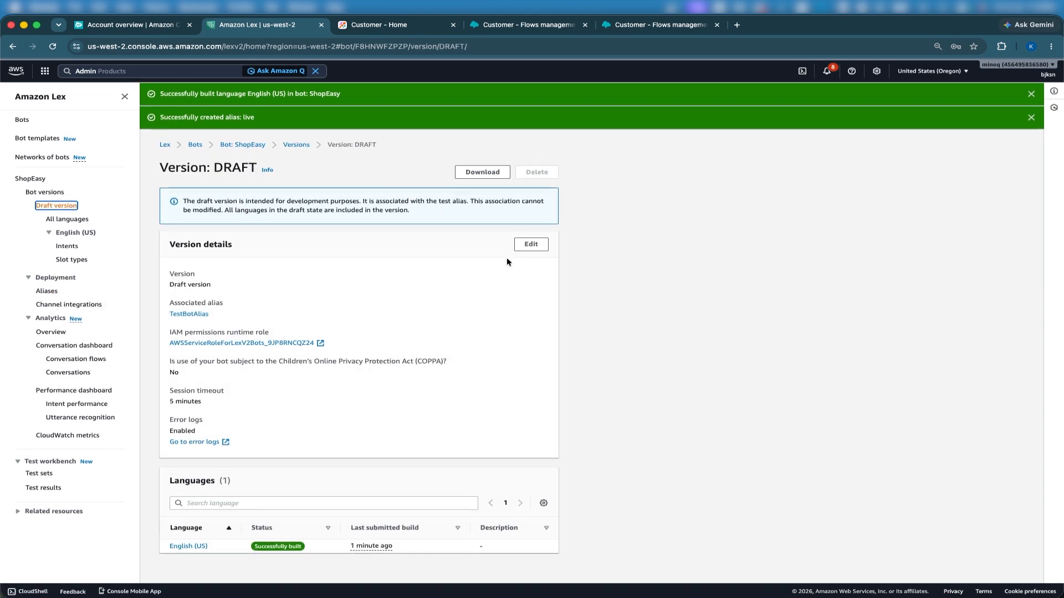
pyautogui.click(41, 192)
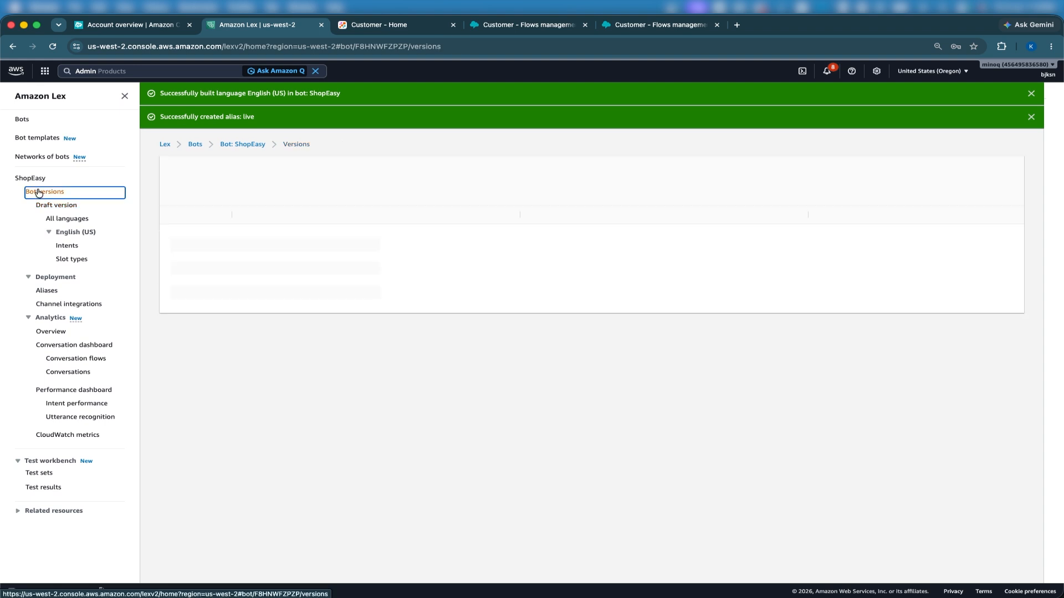
pyautogui.click(969, 173)
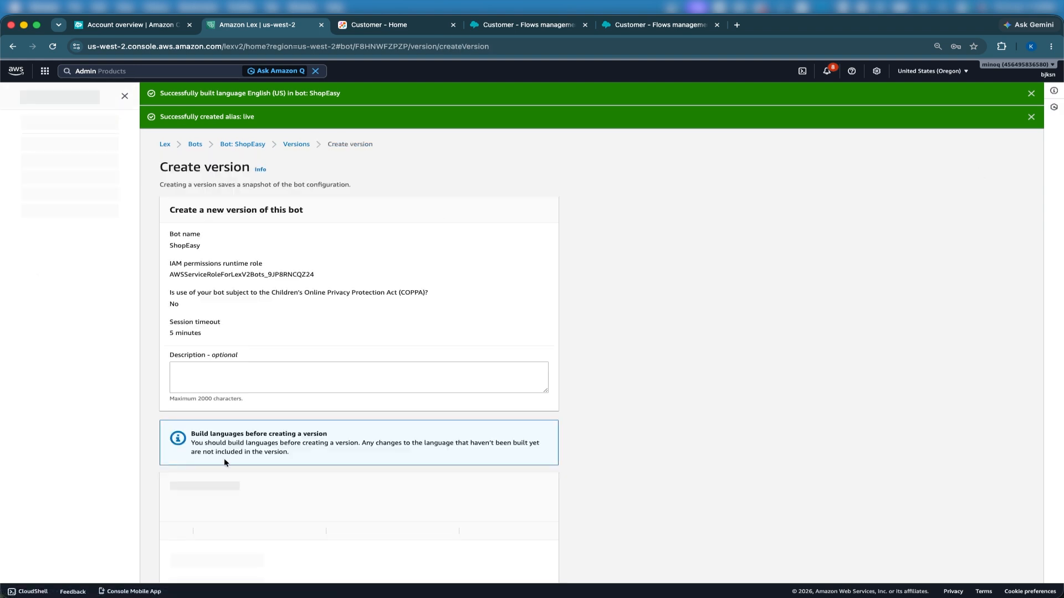
pyautogui.scroll(-3, 304, 413)
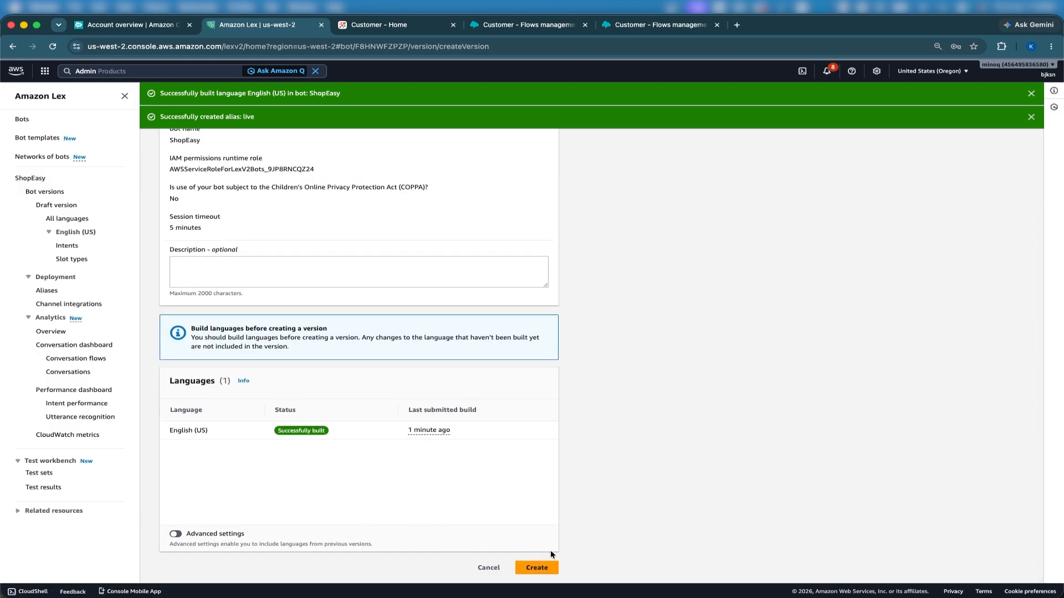
pyautogui.click(540, 562)
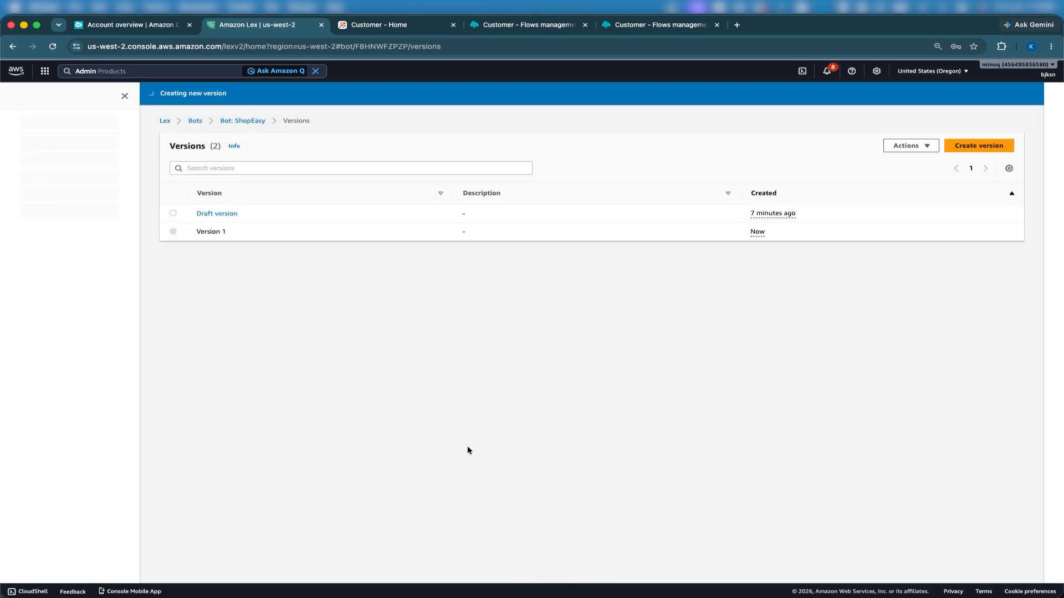
# - Associate the "live" alias with Version 1 of the ShopEasy bot
pyautogui.click(55, 290)
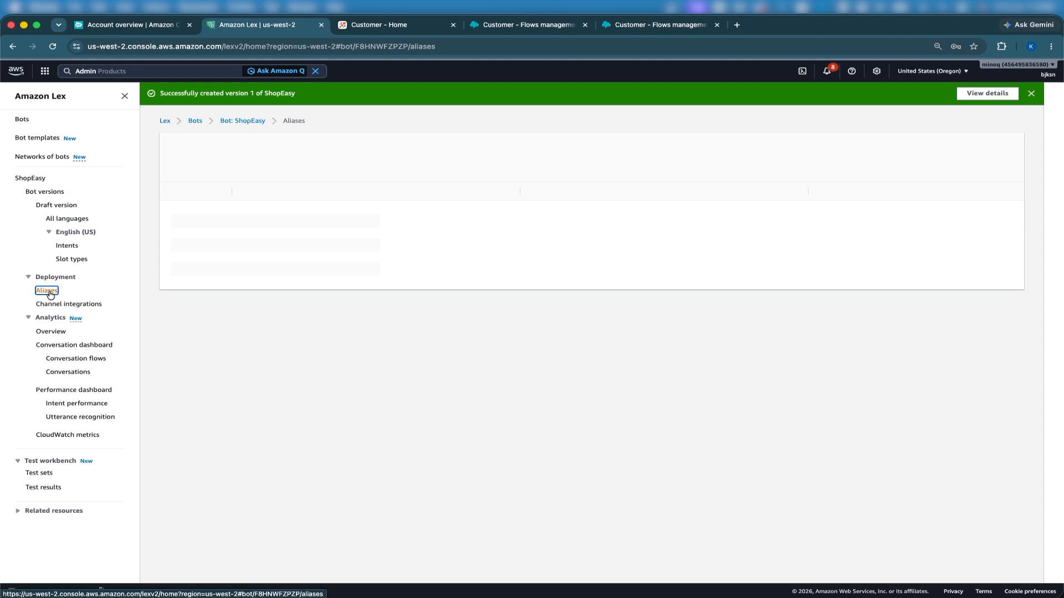
pyautogui.click(202, 228)
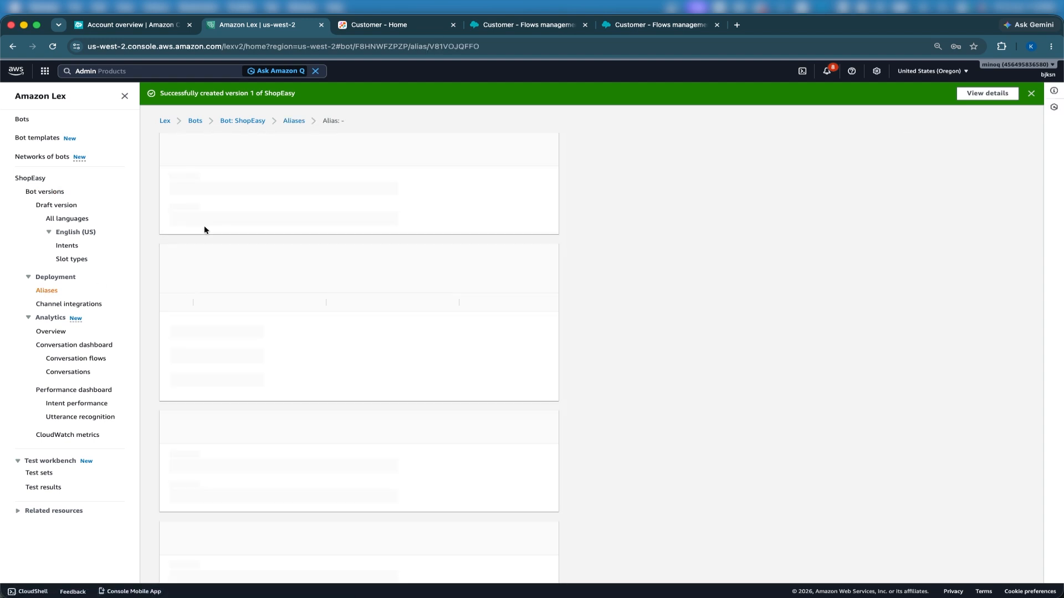
pyautogui.click(516, 143)
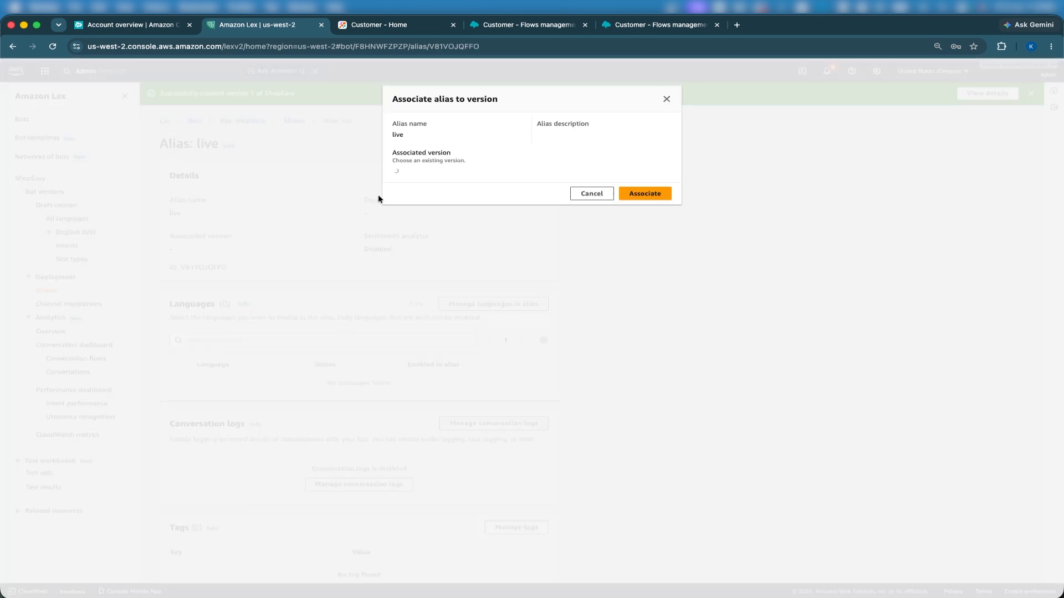
pyautogui.click(464, 173)
pyautogui.click(453, 199)
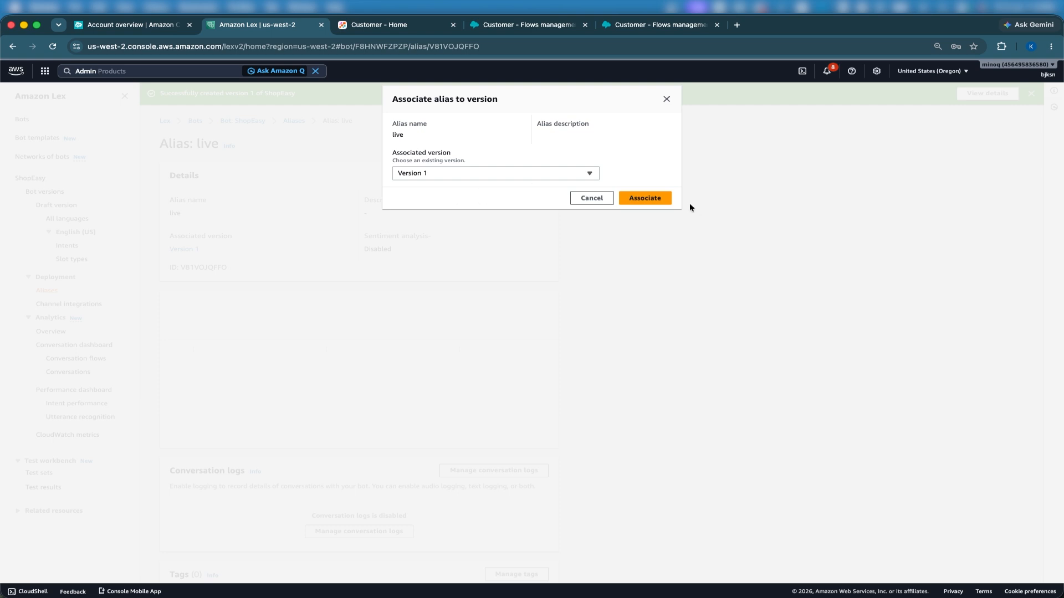
pyautogui.click(645, 198)
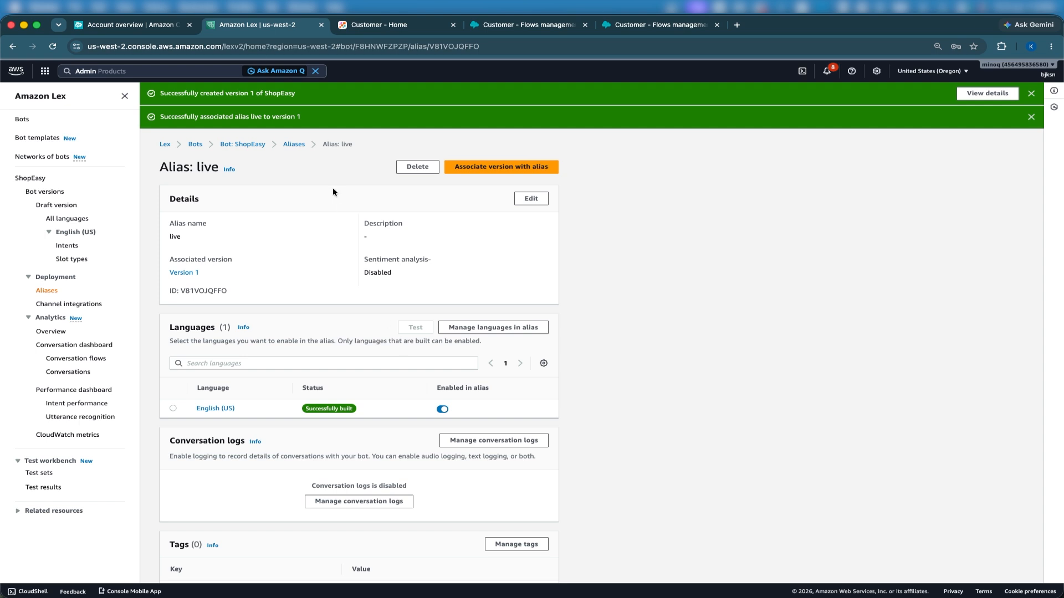
# - Switch to the Amazon Connect console and add the ShopEasy bot with TestBotAlias to the techsupportpro-demo instance's flow settings
pyautogui.click(133, 30)
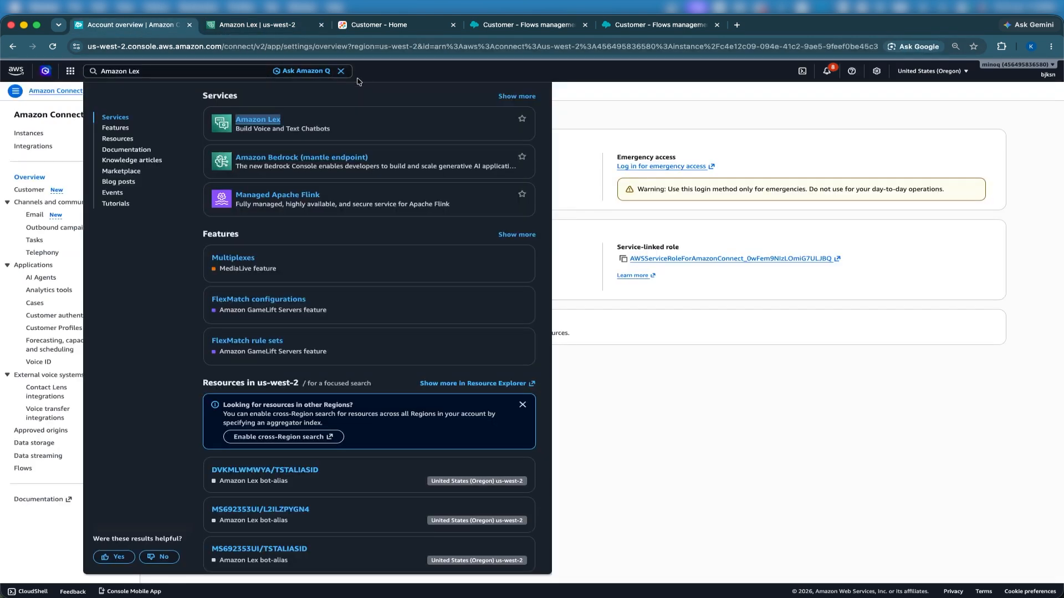
pyautogui.click(621, 127)
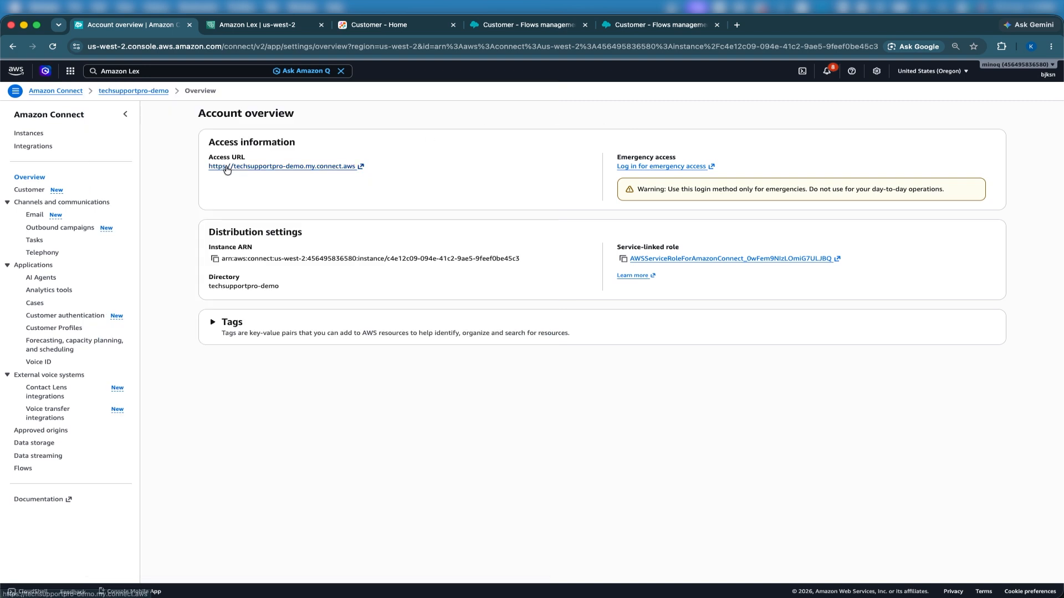
pyautogui.click(24, 470)
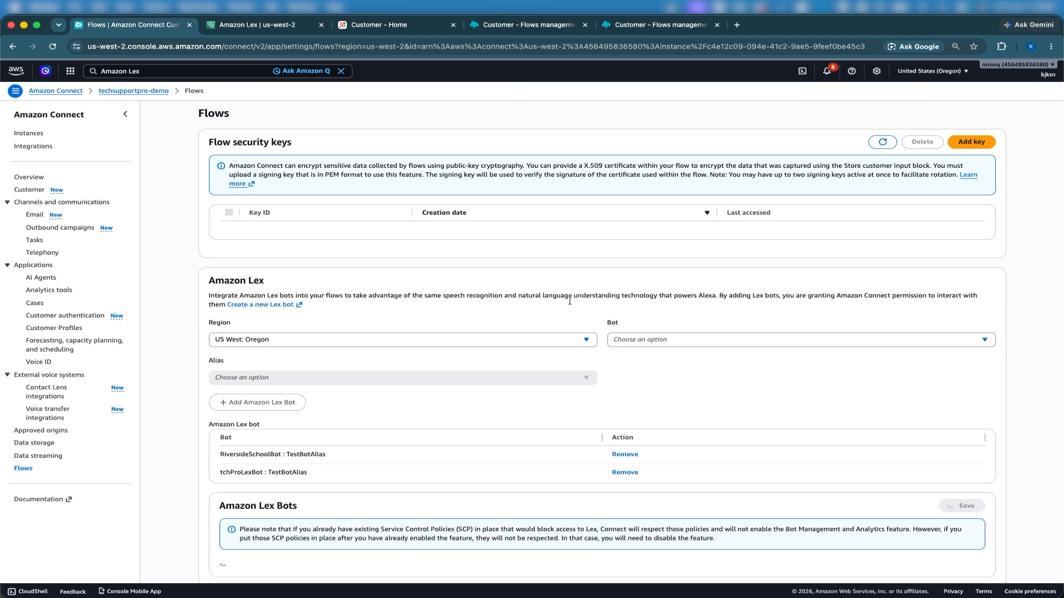
pyautogui.click(640, 338)
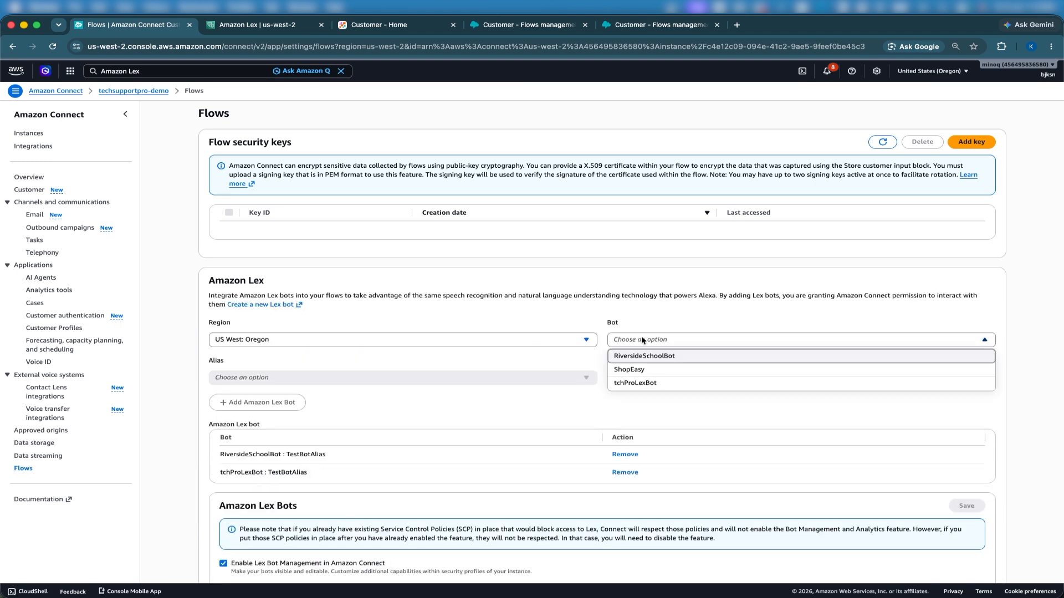
pyautogui.click(627, 370)
pyautogui.click(435, 374)
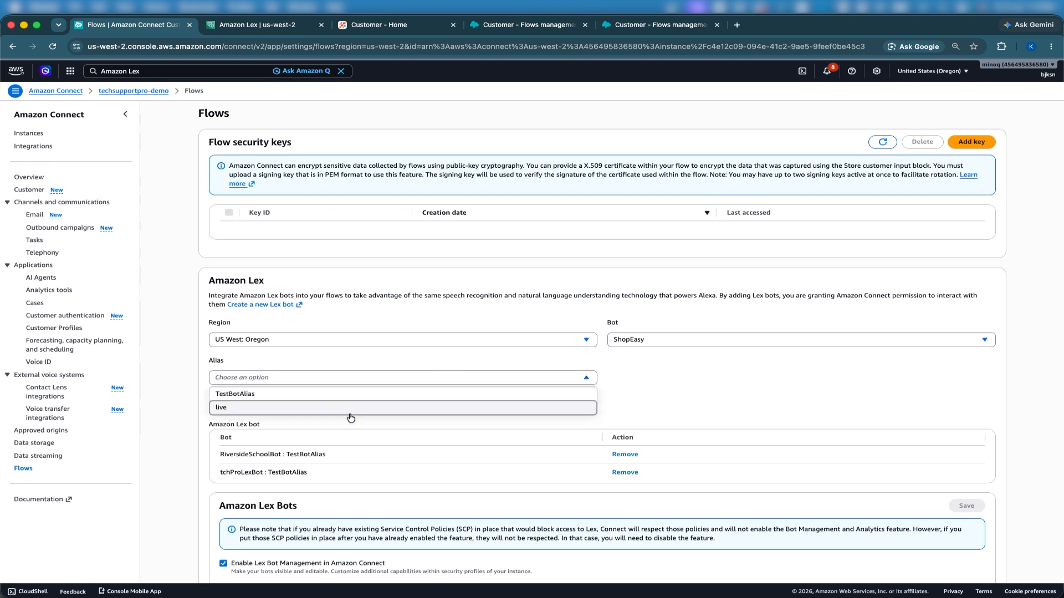
pyautogui.click(348, 394)
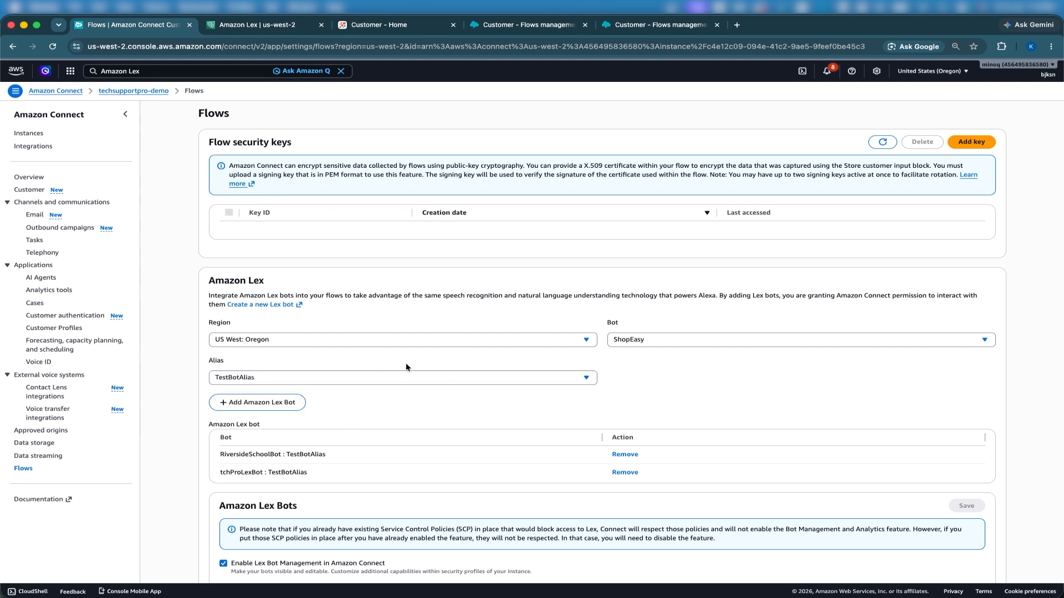
pyautogui.click(263, 402)
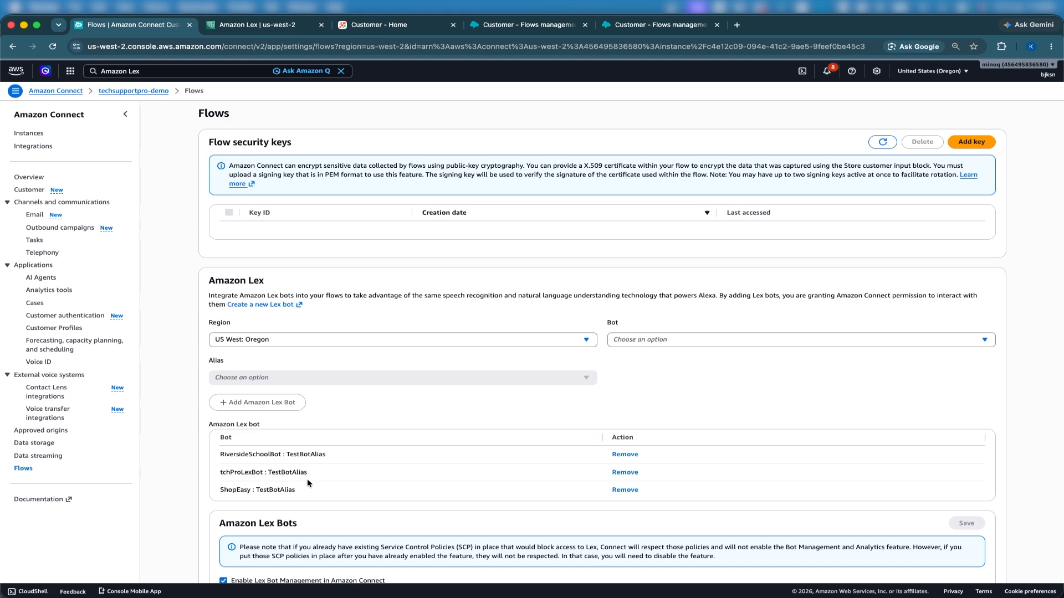
# - Return to the ShopEasy Main Inbound 1 flow, duplicate the main-menu block and place the copy just below the original
pyautogui.click(659, 24)
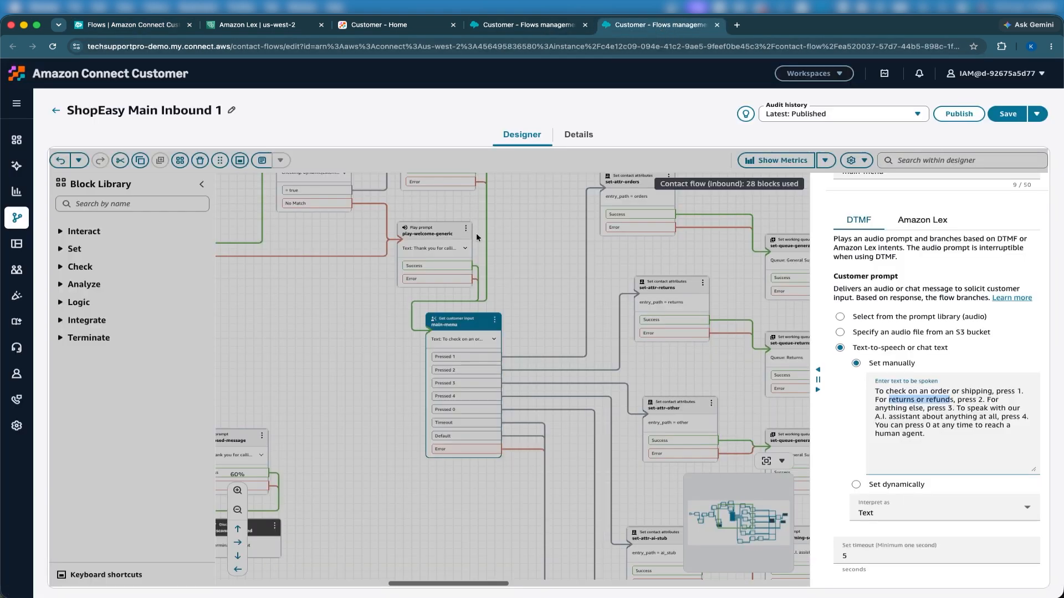
pyautogui.scroll(5, 964, 288)
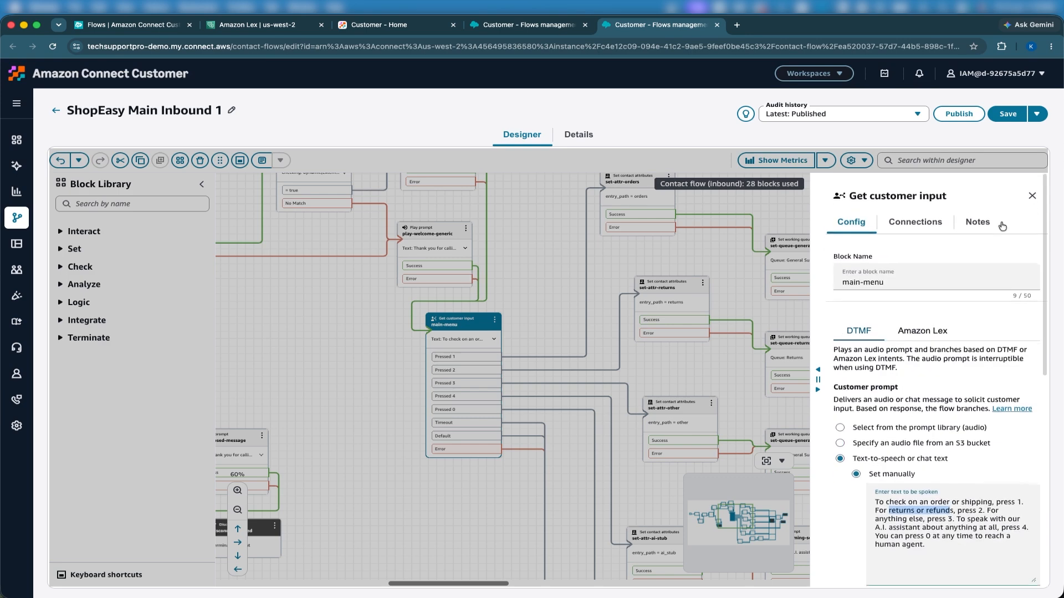
pyautogui.click(1030, 192)
pyautogui.hscroll(-5, 733, 424)
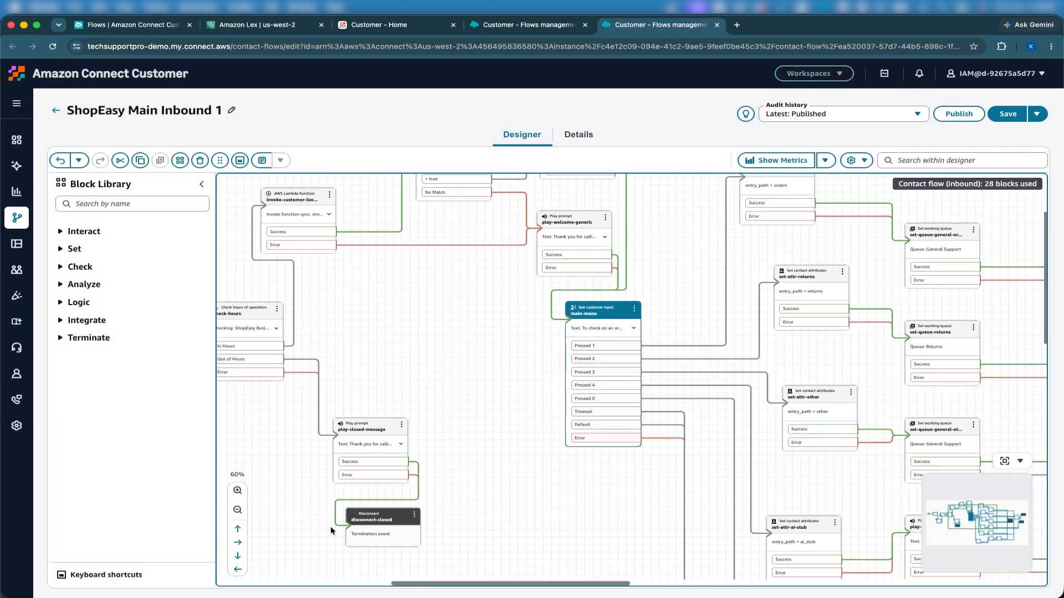
pyautogui.click(237, 509)
pyautogui.click(237, 510)
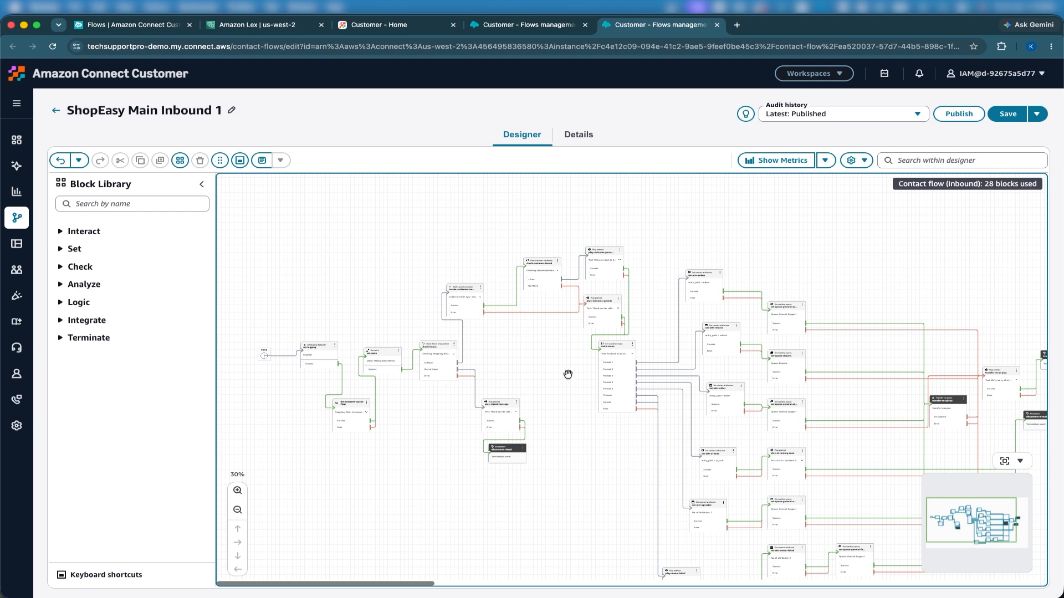
pyautogui.click(626, 384)
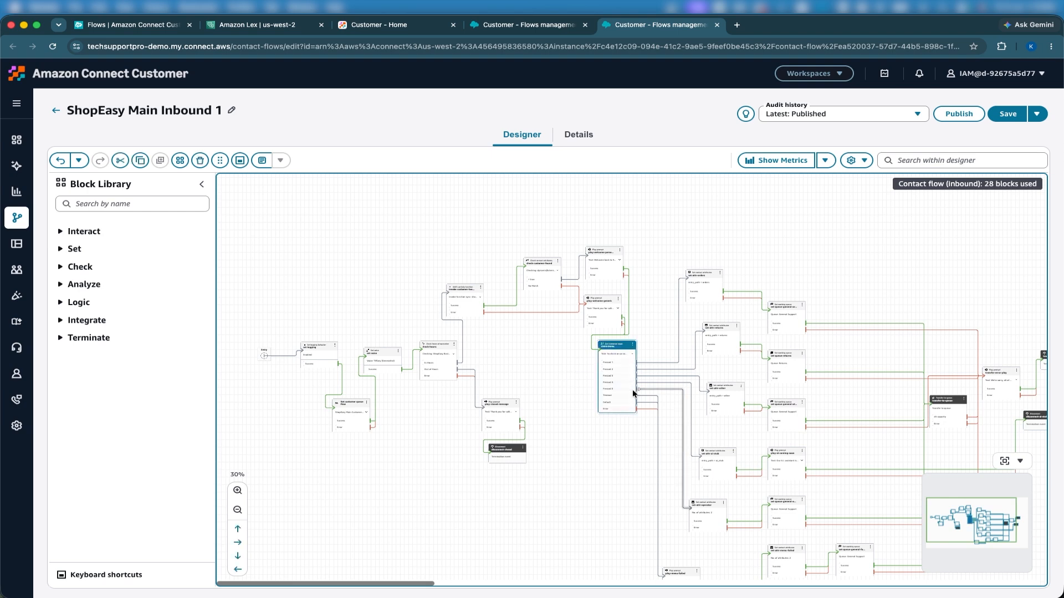
pyautogui.hotkey('ctrl', 'c')
pyautogui.hotkey('ctrl', 'v')
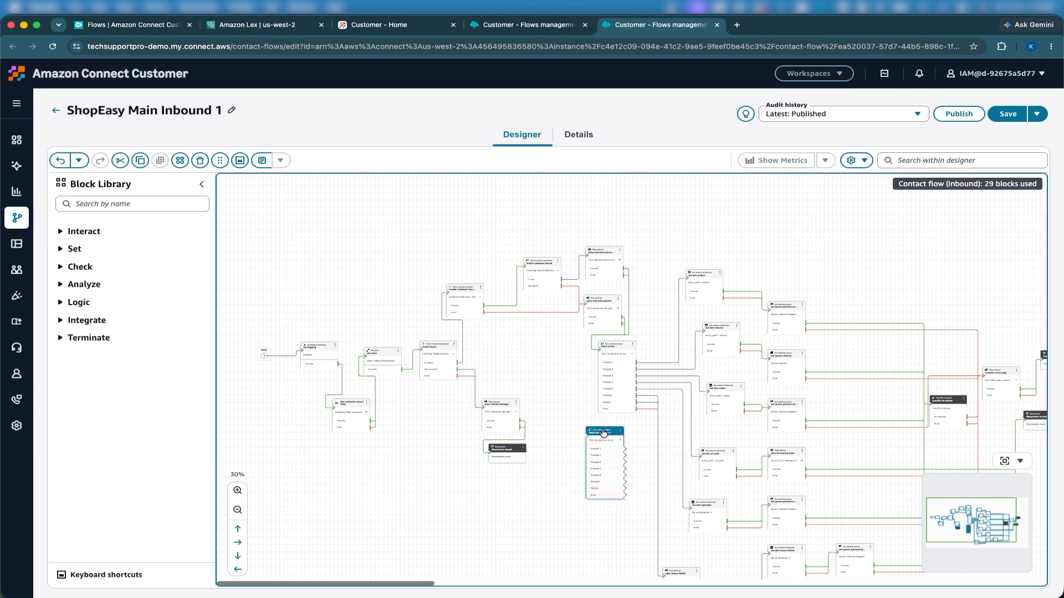
pyautogui.moveTo(604, 433); pyautogui.dragTo(616, 427)
# - In the copied main-menu block's spoken prompt, replace "press 1" with "say shipping" for the order or shipping option
pyautogui.click(617, 427)
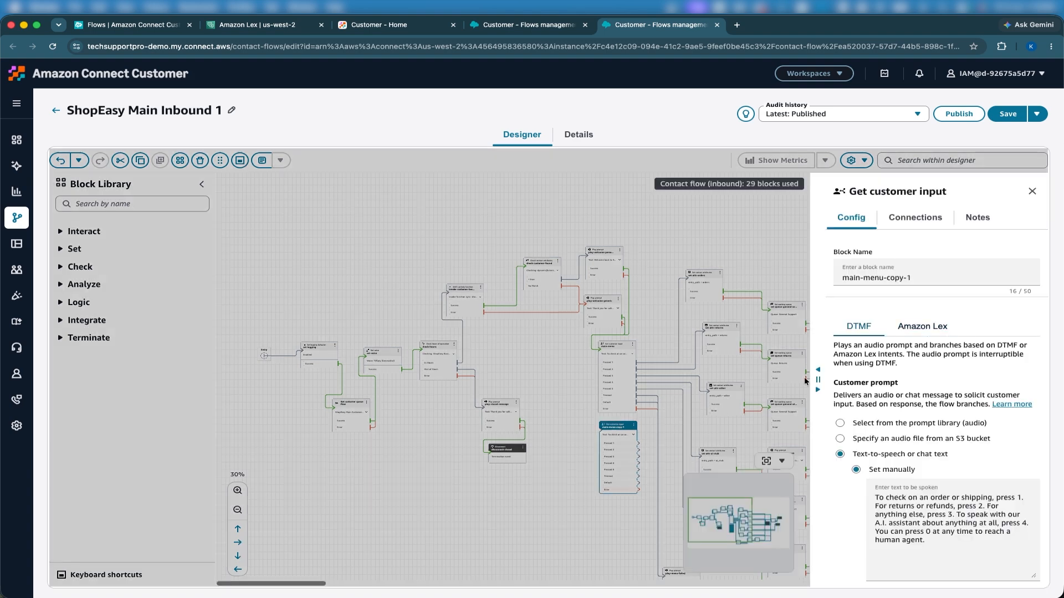
pyautogui.scroll(-10, 961, 317)
pyautogui.scroll(8, 962, 318)
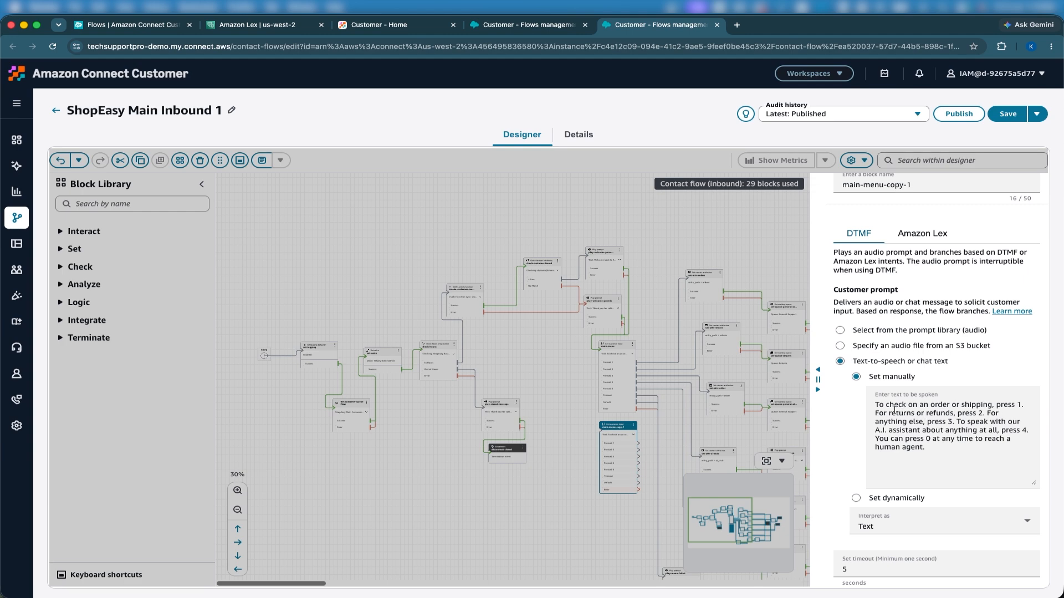
pyautogui.click(994, 407)
pyautogui.write('say ')
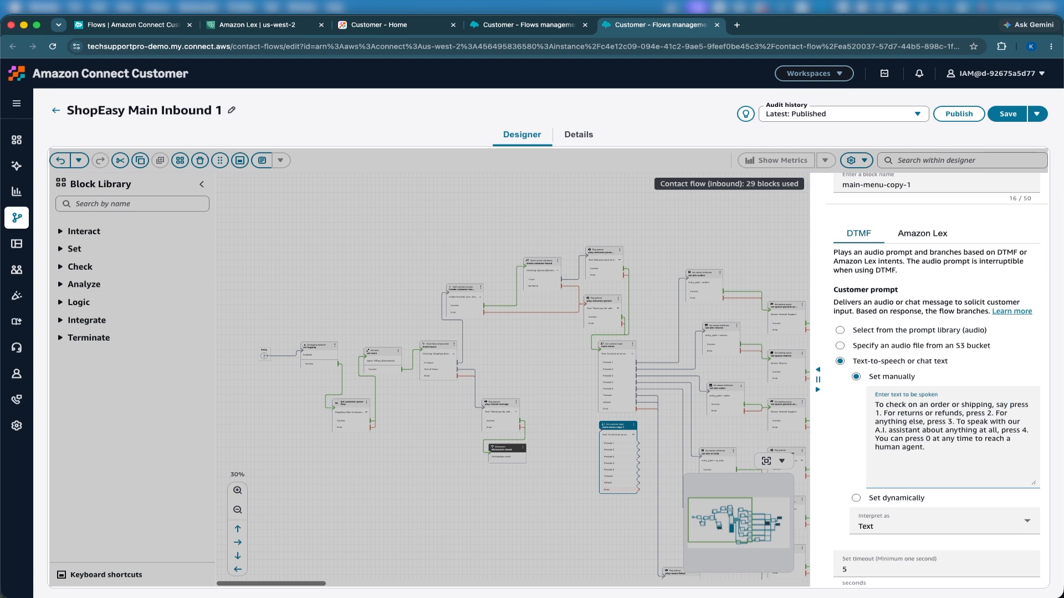
pyautogui.write('shipping')
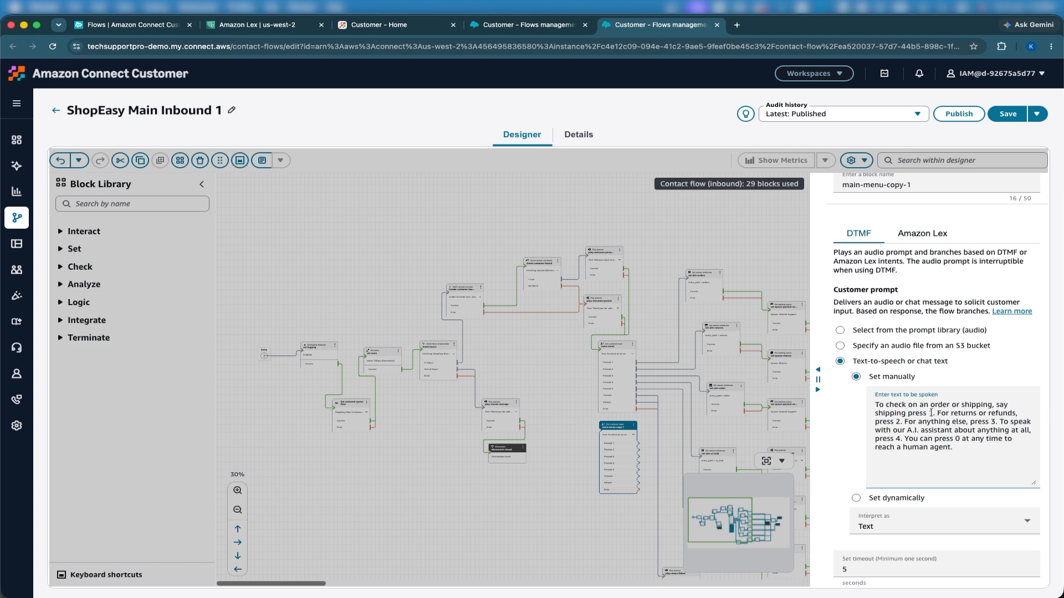
pyautogui.moveTo(933, 413); pyautogui.dragTo(906, 414)
pyautogui.press('BackSpace')
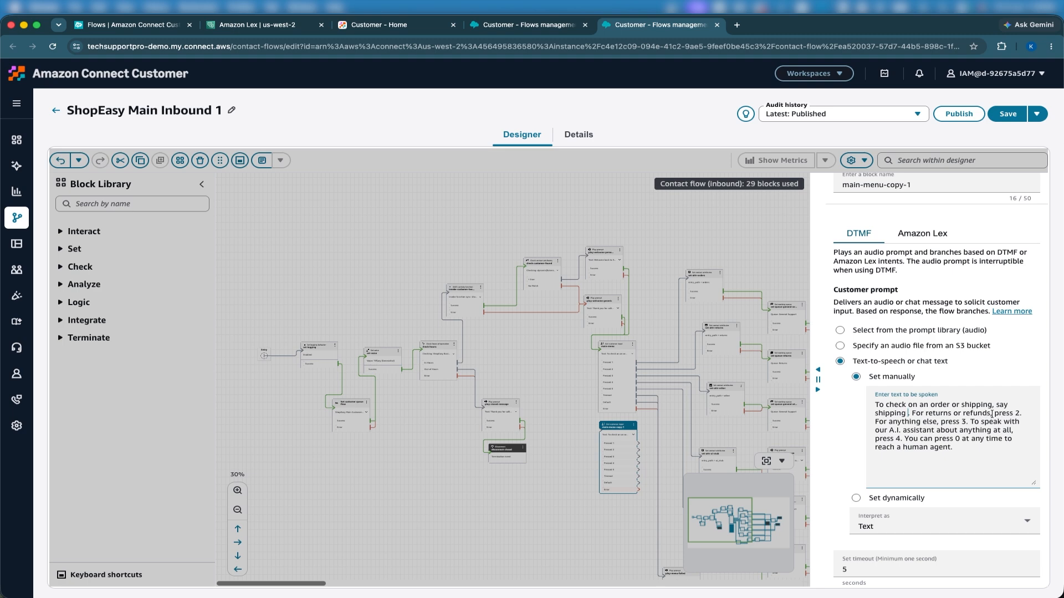
# - In the copied main-menu block's spoken prompt, replace "press 2" with "say refund" for the returns or refunds option
pyautogui.moveTo(994, 414); pyautogui.dragTo(1018, 413)
pyautogui.write('say')
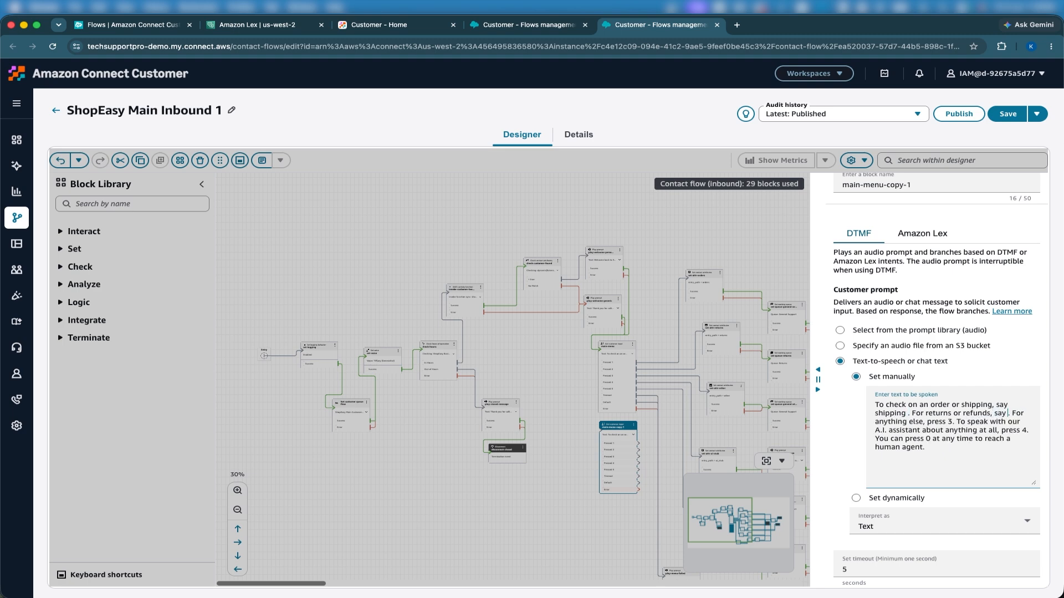
pyautogui.write(' refund')
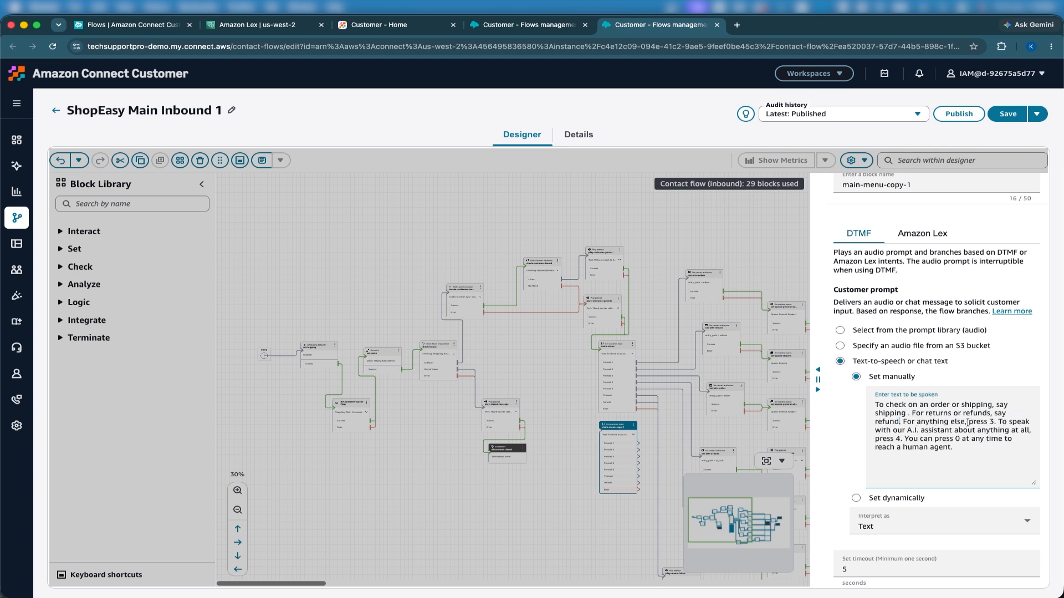
pyautogui.moveTo(967, 422); pyautogui.dragTo(991, 421)
pyautogui.scroll(-10, 953, 448)
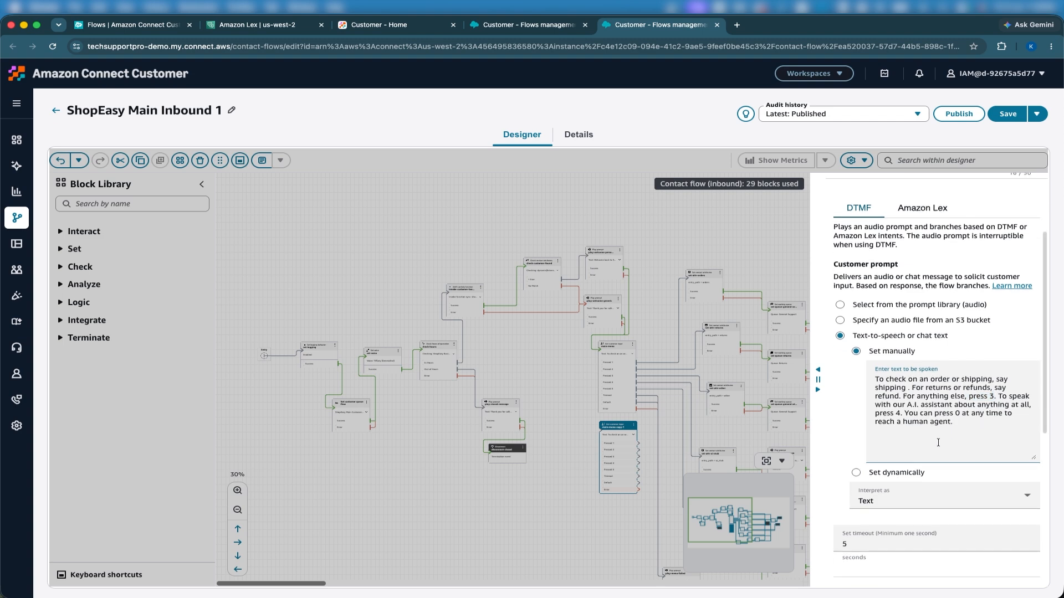
pyautogui.scroll(10, 939, 441)
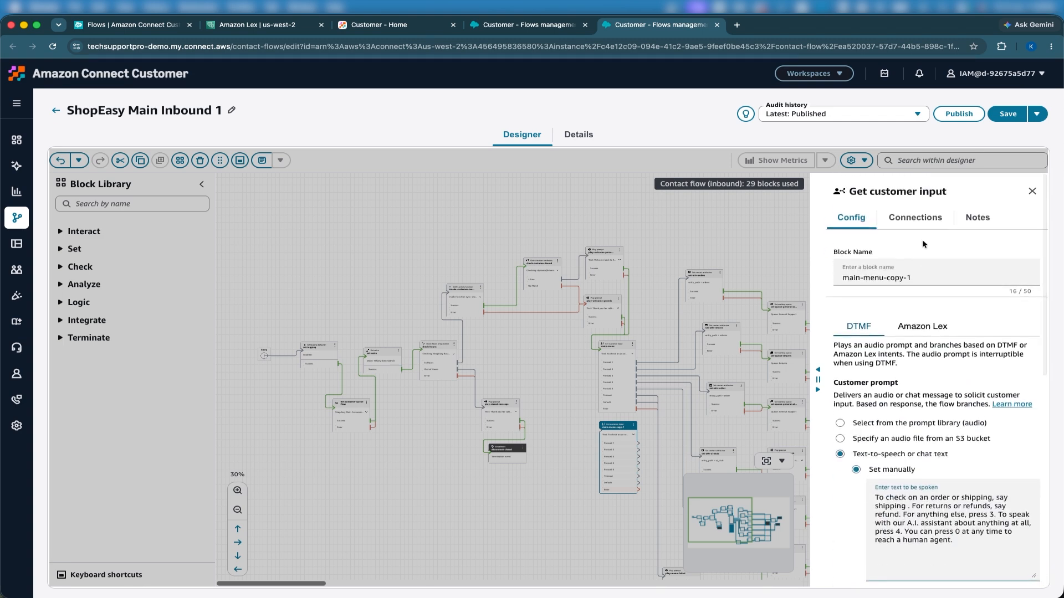
# - Switch the copied main-menu block's input to Amazon Lex, using the ShopEasy (US West: Oregon) bot with TestBotAlias, and confirm
pyautogui.click(936, 331)
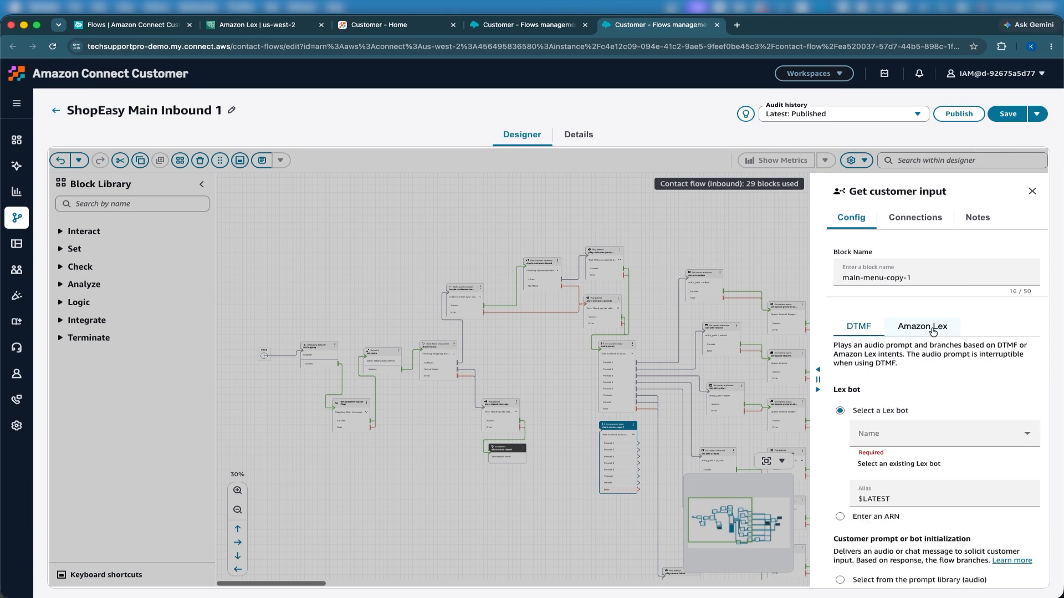
pyautogui.click(883, 437)
pyautogui.click(877, 476)
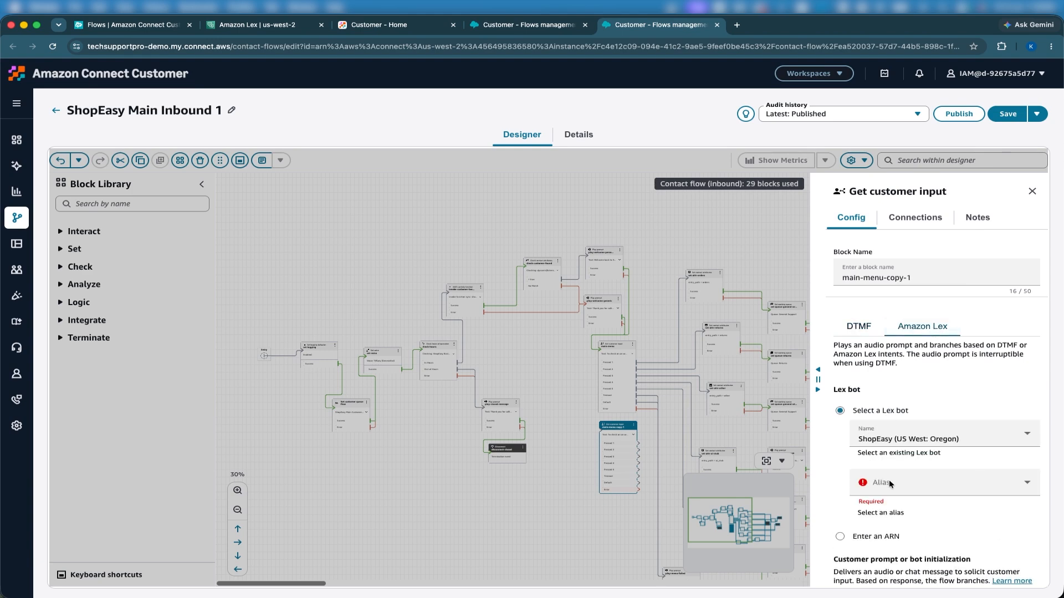
pyautogui.click(889, 486)
pyautogui.click(880, 504)
pyautogui.scroll(-10, 887, 504)
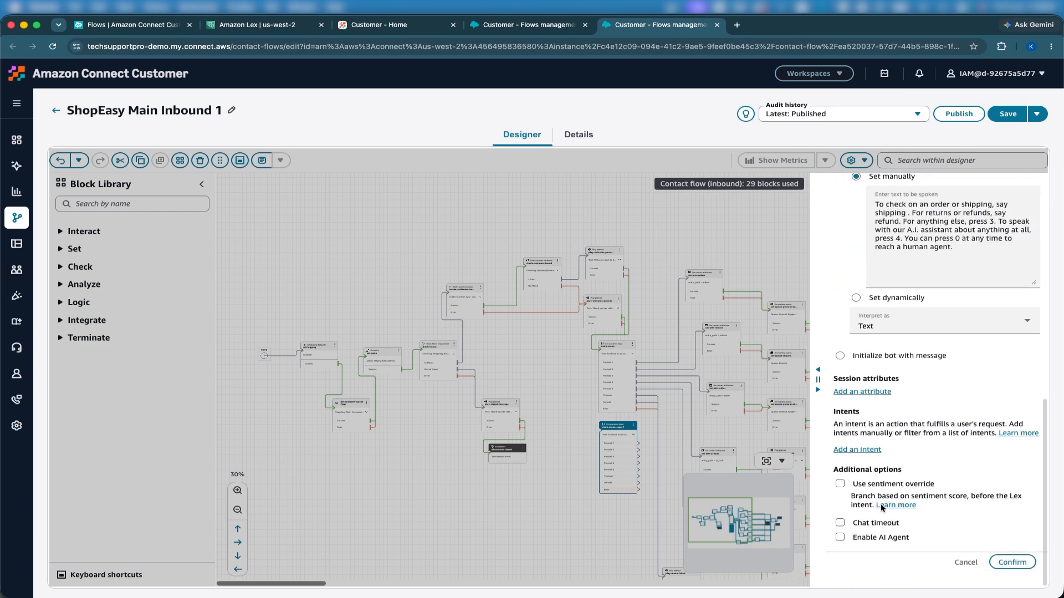
pyautogui.click(1006, 571)
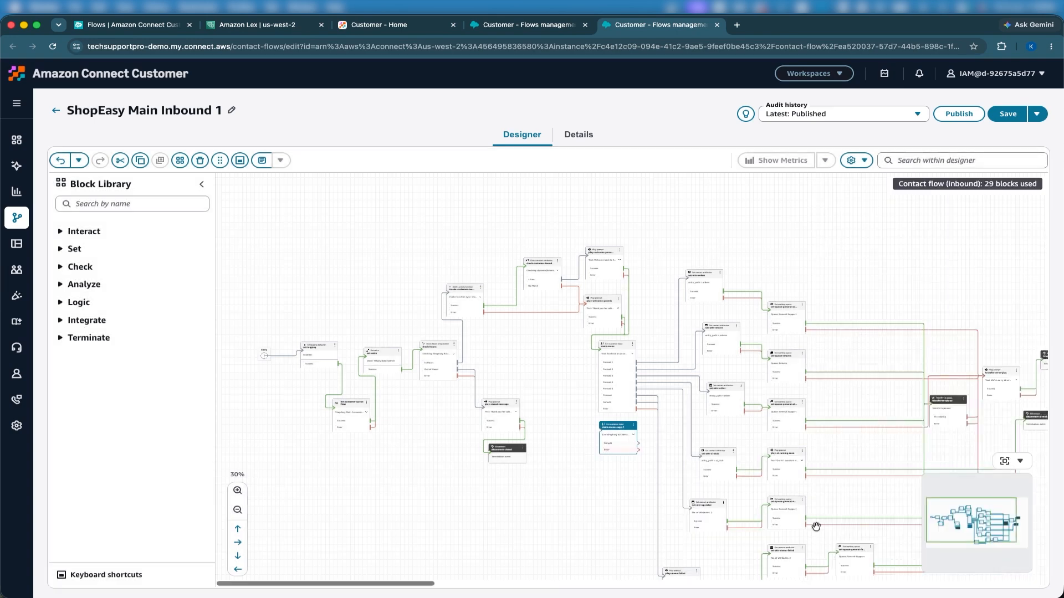
# - Reopen the copied main-menu block, add an intent named Shipping, and add an empty second intent entry
pyautogui.click(621, 426)
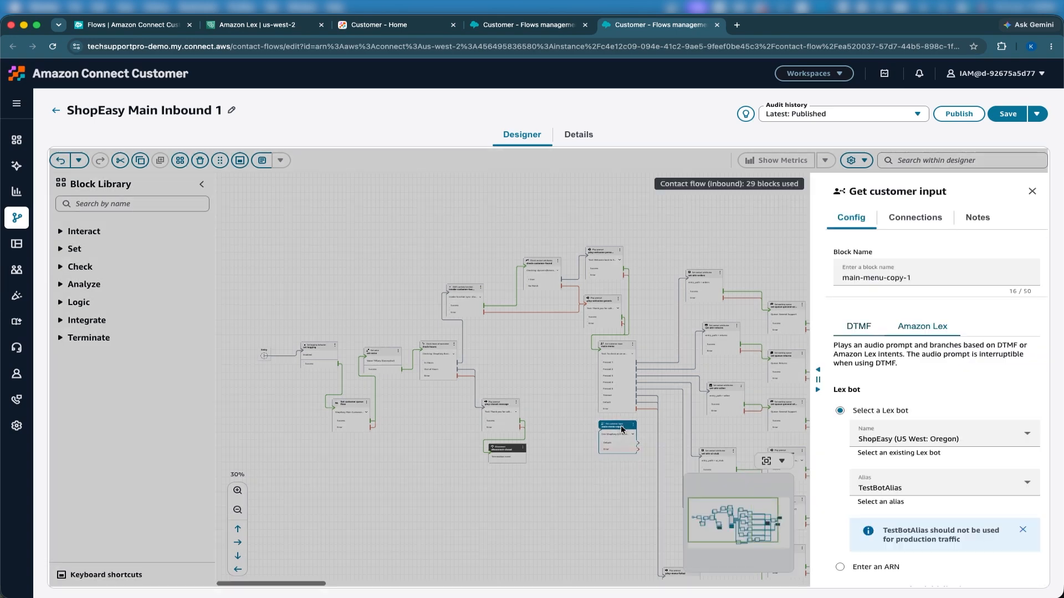
pyautogui.scroll(-10, 955, 379)
pyautogui.scroll(1, 955, 379)
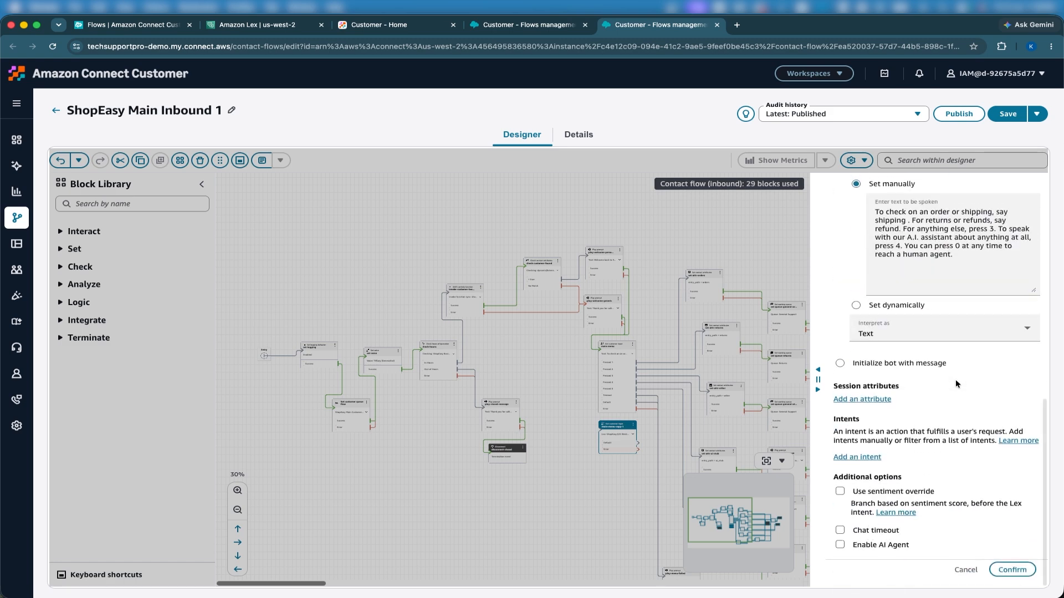
pyautogui.scroll(8, 955, 379)
pyautogui.scroll(-8, 955, 382)
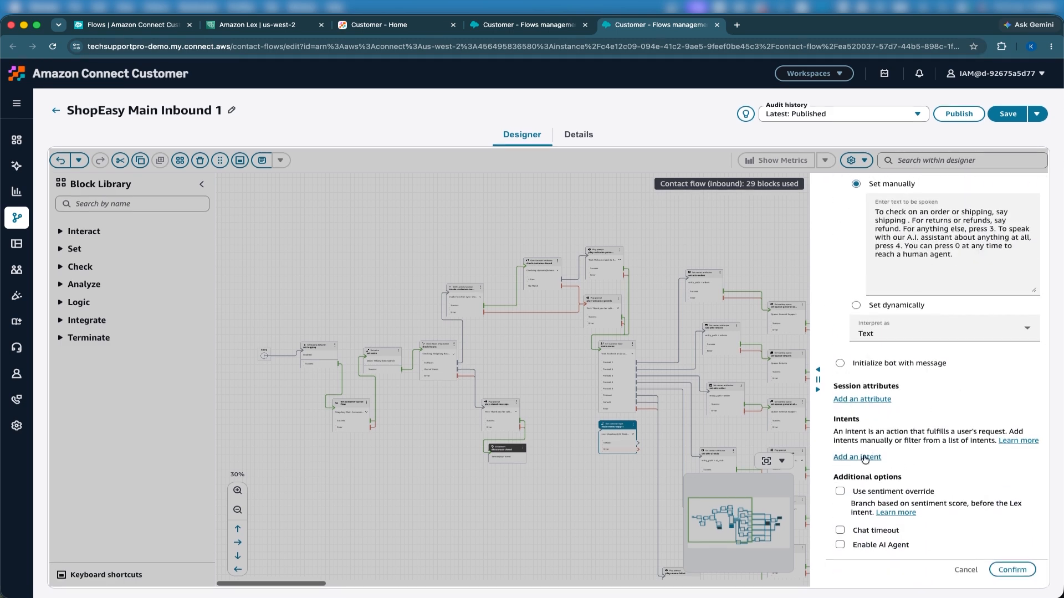
pyautogui.click(864, 456)
pyautogui.click(885, 477)
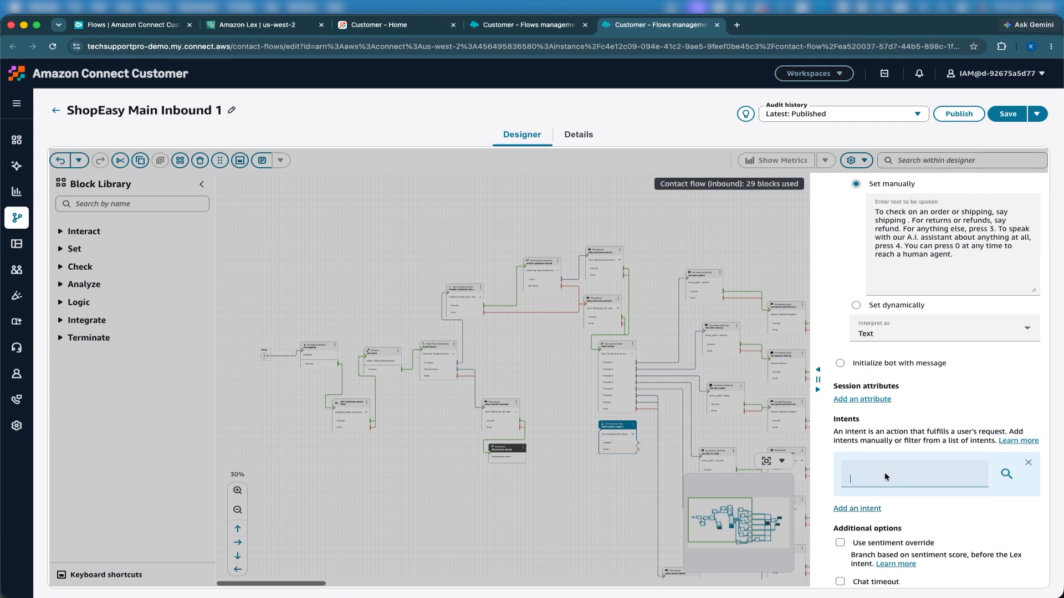
pyautogui.write('Shipping')
pyautogui.click(873, 509)
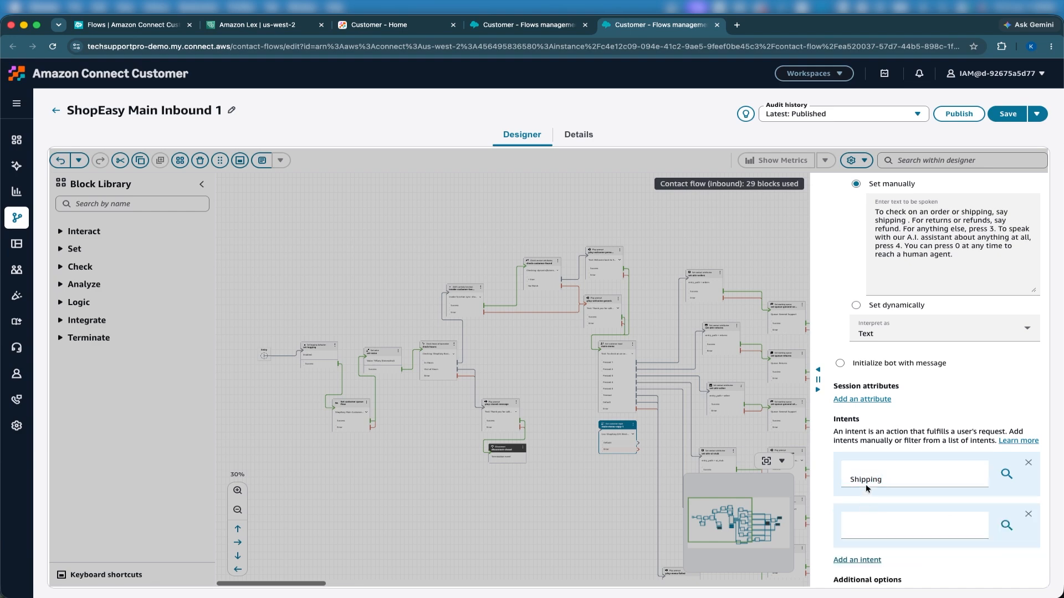
# - Copy the Shipping intent name from the ShopEasy intents list in Amazon Lex and paste it over the flow block's first intent
pyautogui.click(257, 25)
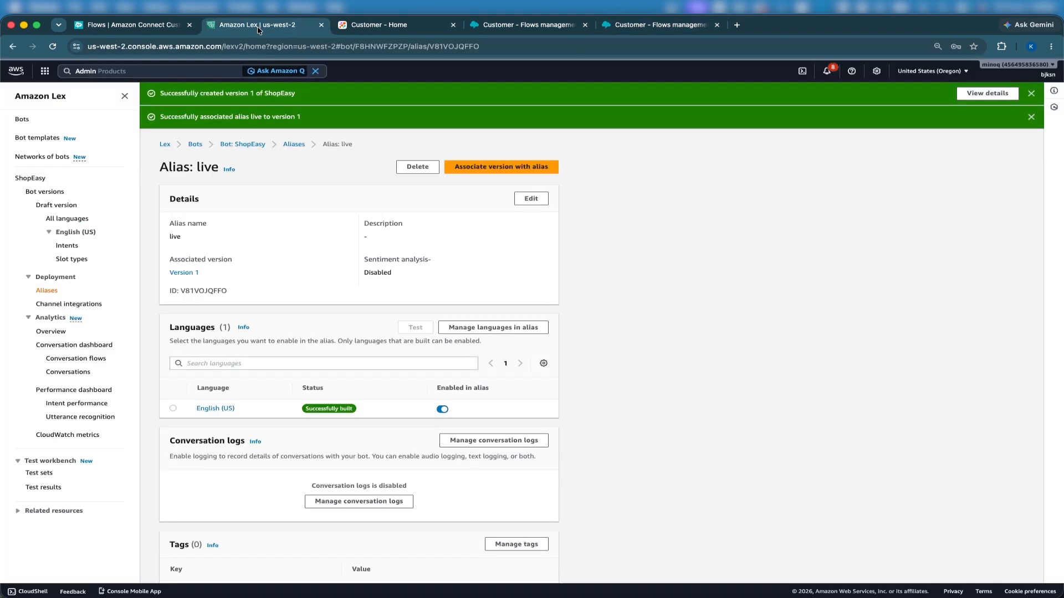
pyautogui.click(66, 246)
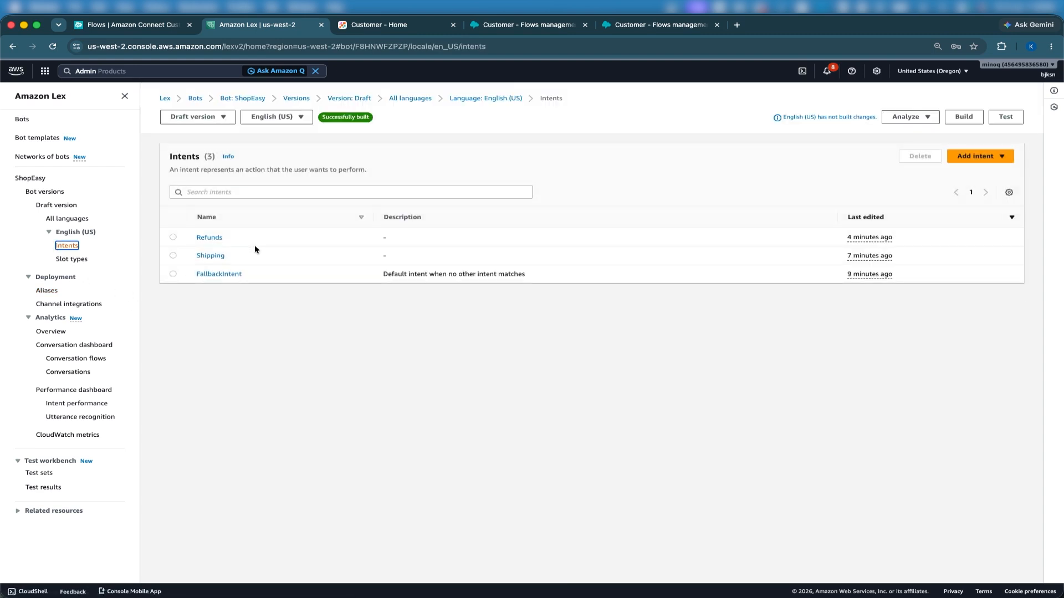
pyautogui.doubleClick(251, 257)
pyautogui.press('super+c')
pyautogui.click(656, 25)
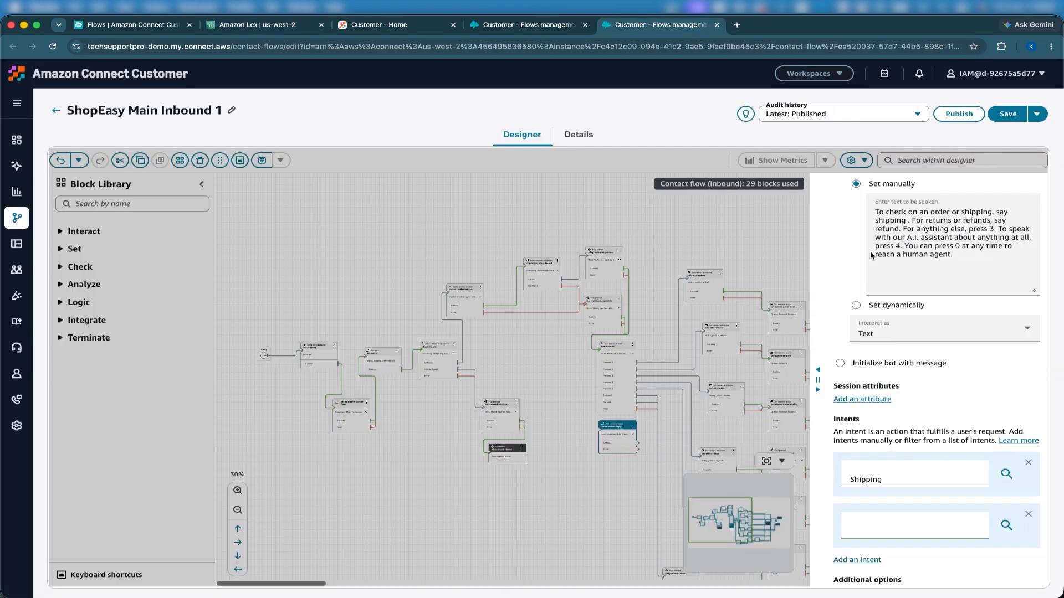
pyautogui.doubleClick(868, 482)
pyautogui.press('super+v')
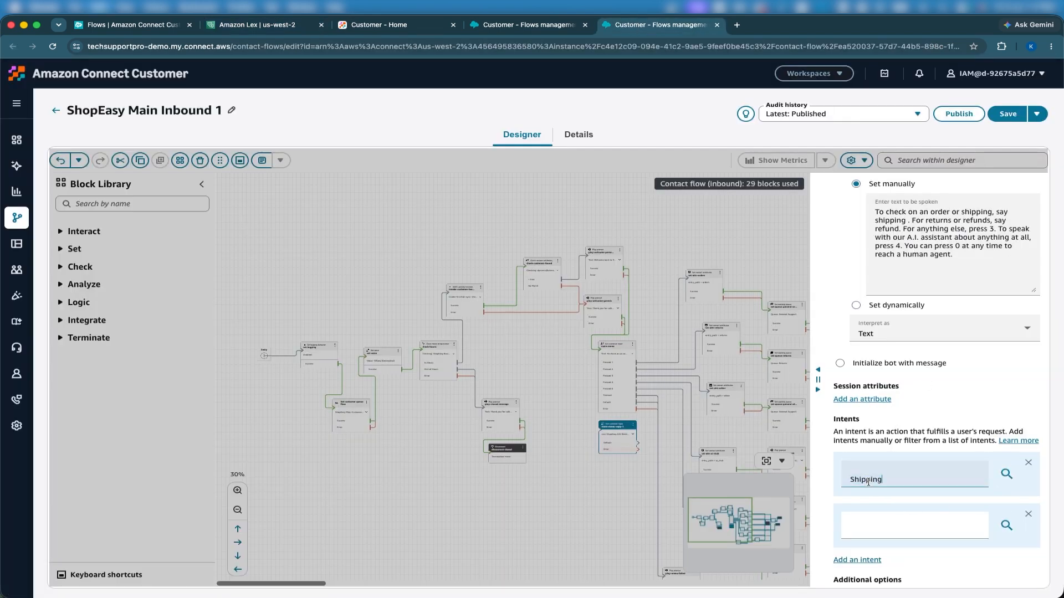
# - Copy the Refunds intent name from the Amazon Lex intents list and enter it as the flow block's second intent
pyautogui.click(261, 26)
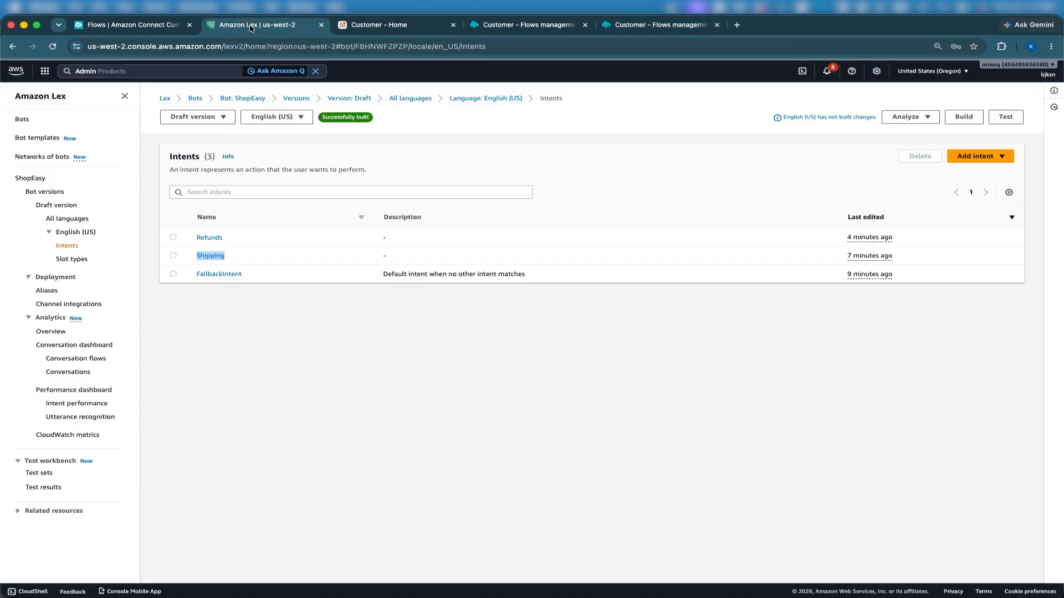
pyautogui.doubleClick(271, 240)
pyautogui.click(608, 26)
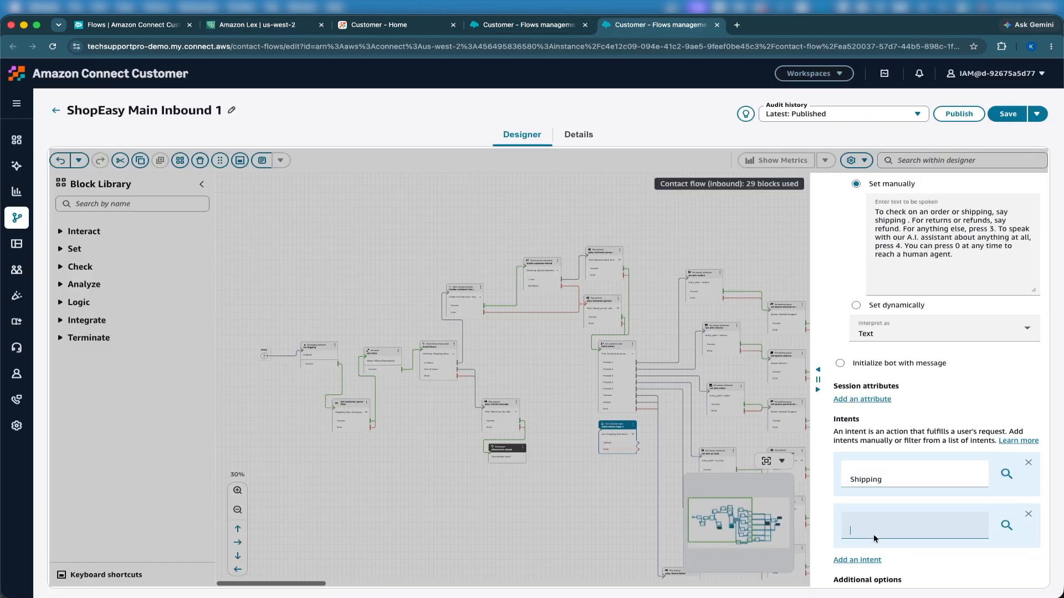
pyautogui.write('Refunds')
pyautogui.scroll(-4, 955, 534)
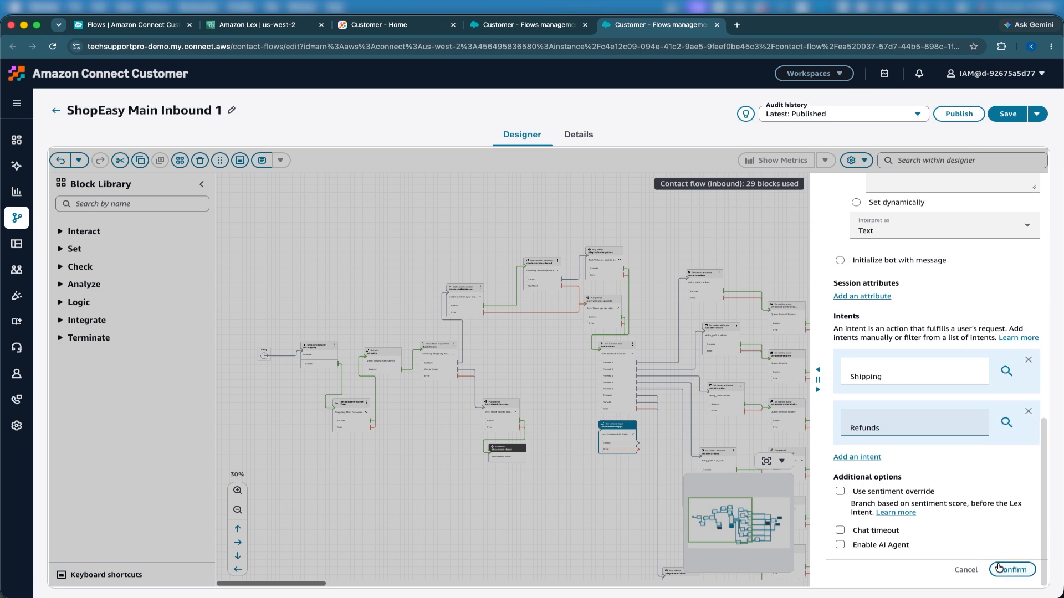
# - Add a third intent to the block using the FallbackIntent name copied from Amazon Lex, and confirm the block's settings
pyautogui.click(857, 457)
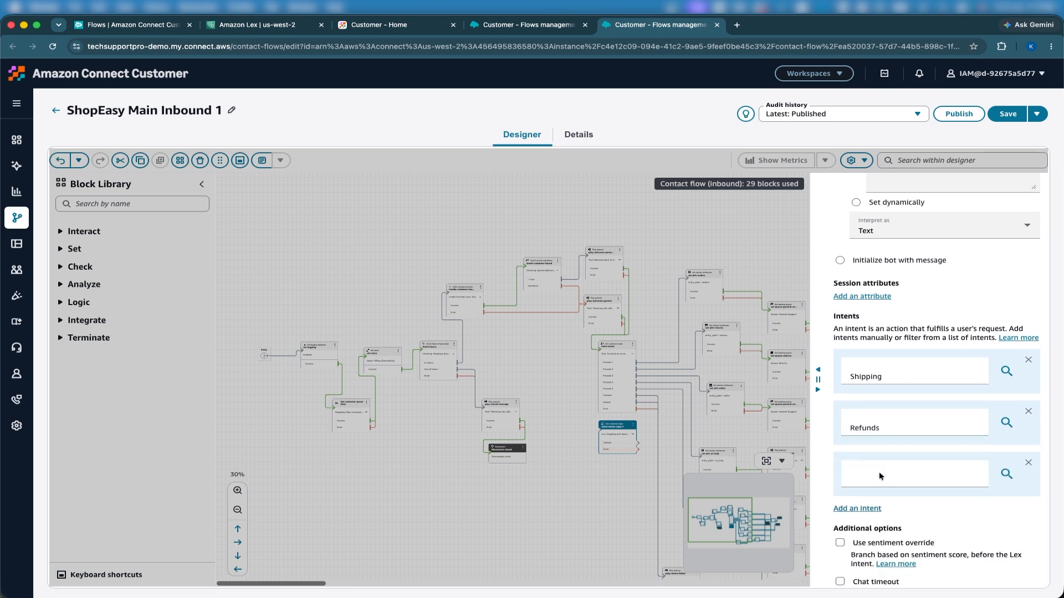
pyautogui.click(875, 476)
pyautogui.write('Fall')
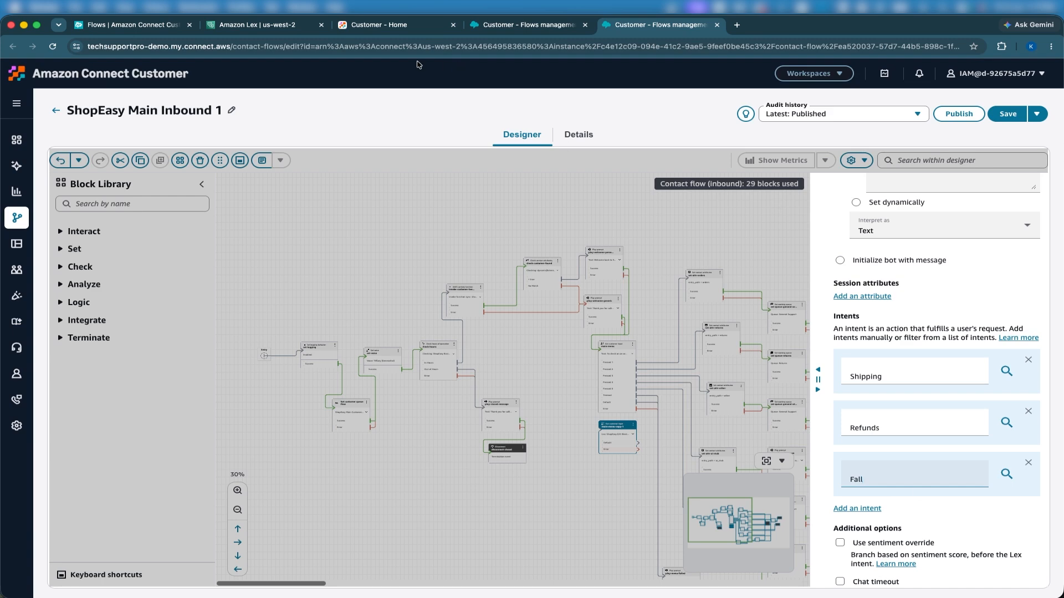
pyautogui.click(256, 24)
pyautogui.click(261, 270)
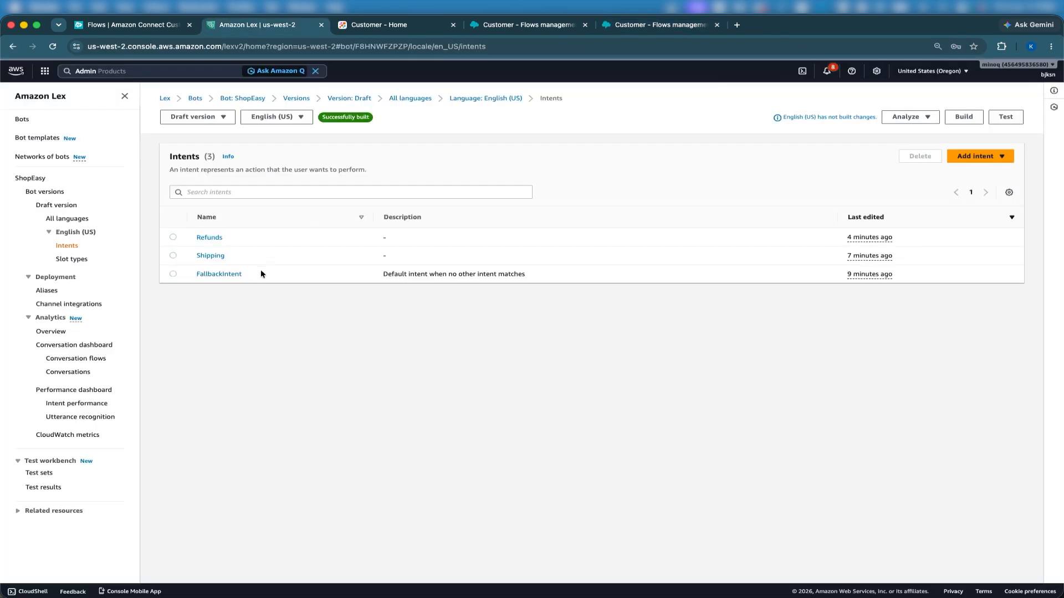
pyautogui.doubleClick(256, 279)
pyautogui.press('super+c')
pyautogui.click(659, 24)
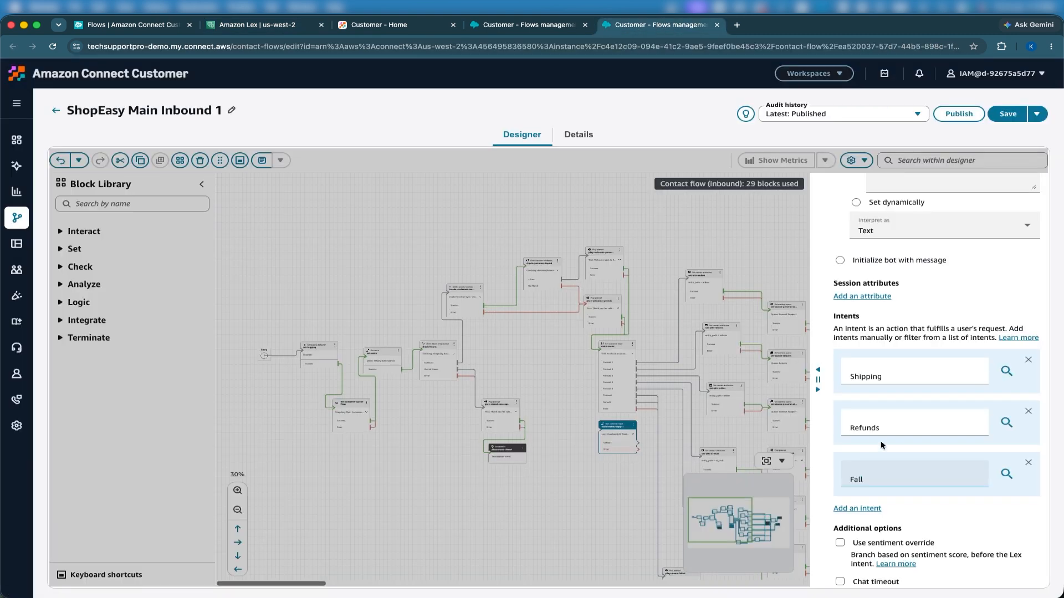
pyautogui.doubleClick(851, 480)
pyautogui.press('super+v')
pyautogui.scroll(-2, 932, 523)
pyautogui.click(1001, 570)
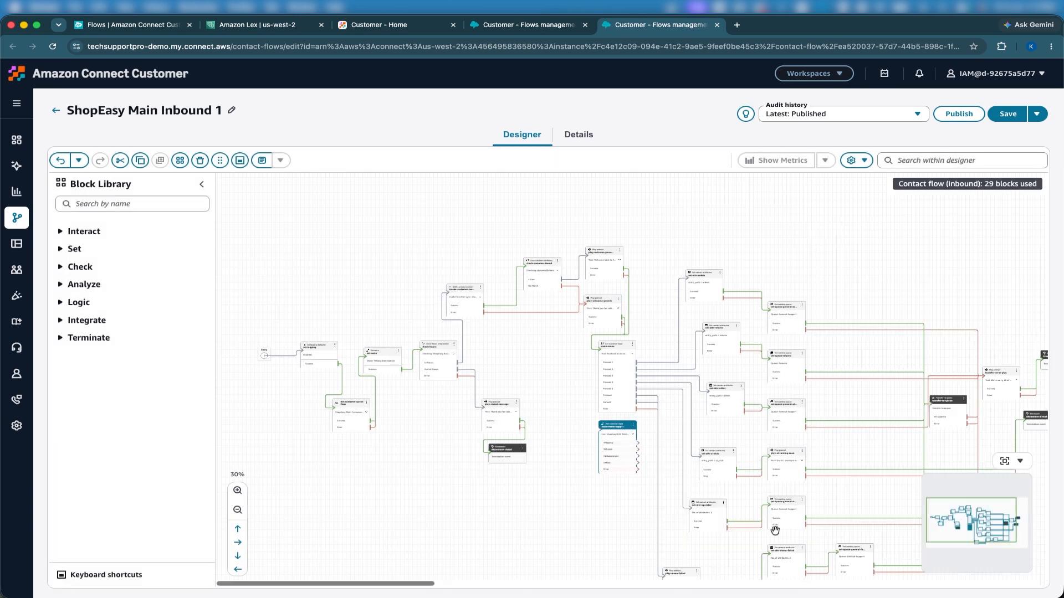
# - Connect the copied main-menu block's Shipping branch to set-attr-orders and its Refunds branch to set-attr-returns
pyautogui.click(237, 491)
pyautogui.click(237, 492)
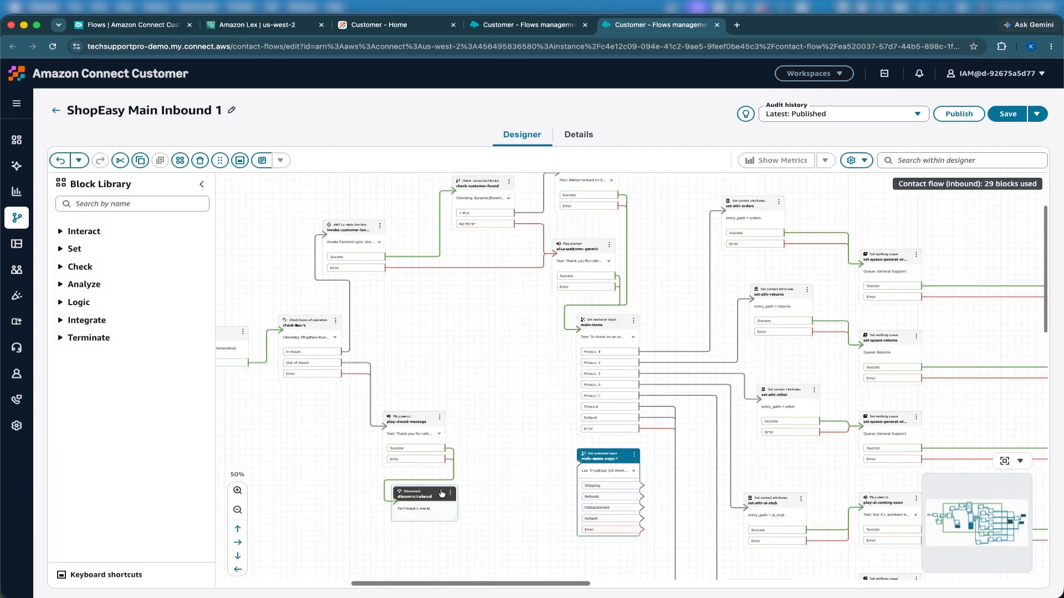
pyautogui.scroll(-2, 441, 492)
pyautogui.hscroll(1, 443, 491)
pyautogui.scroll(1, 443, 491)
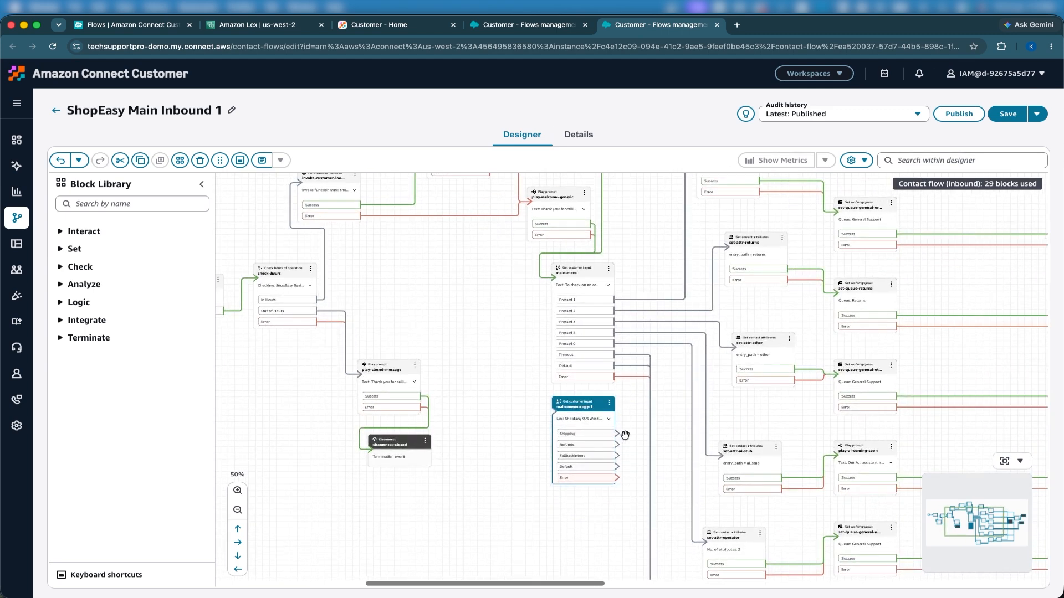
pyautogui.scroll(3, 621, 435)
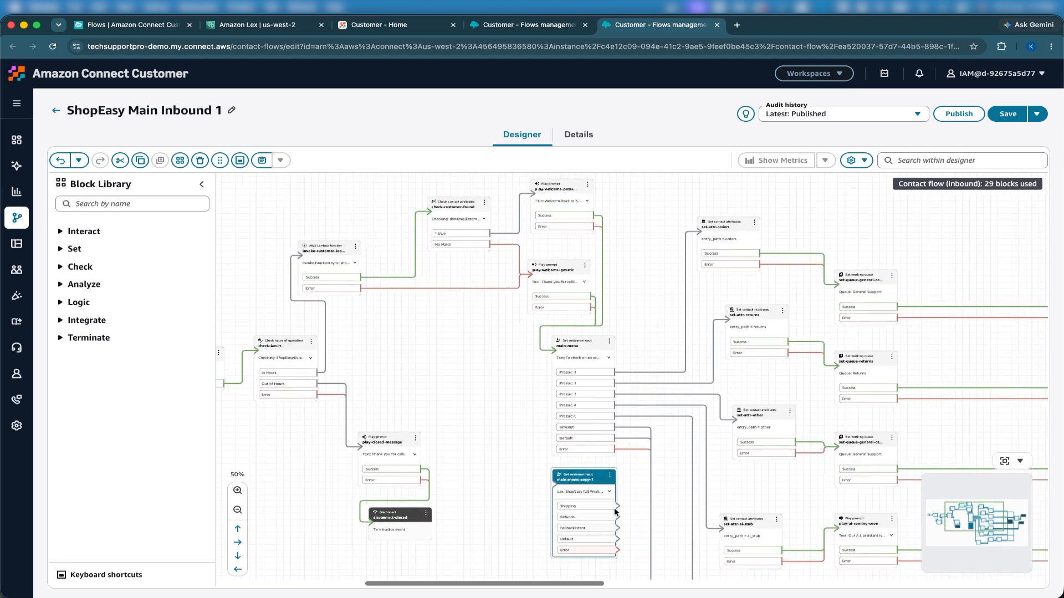
pyautogui.moveTo(616, 506); pyautogui.dragTo(688, 231)
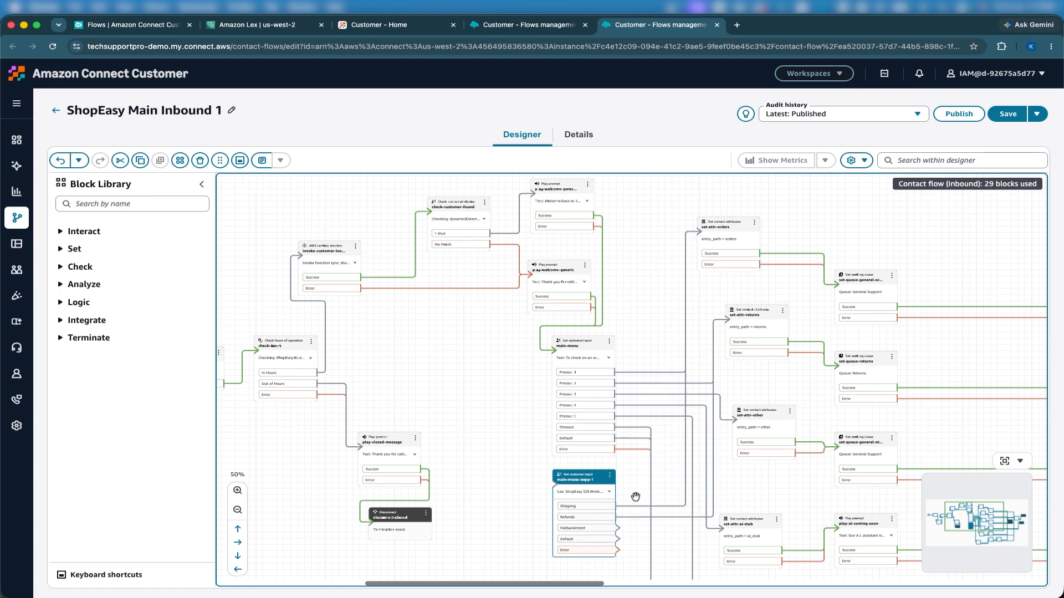
# - Connect the copied main-menu block's FallbackIntent, Default and Error branches to the set-attr-ai-stub block
pyautogui.scroll(-5, 629, 529)
pyautogui.hscroll(3, 629, 529)
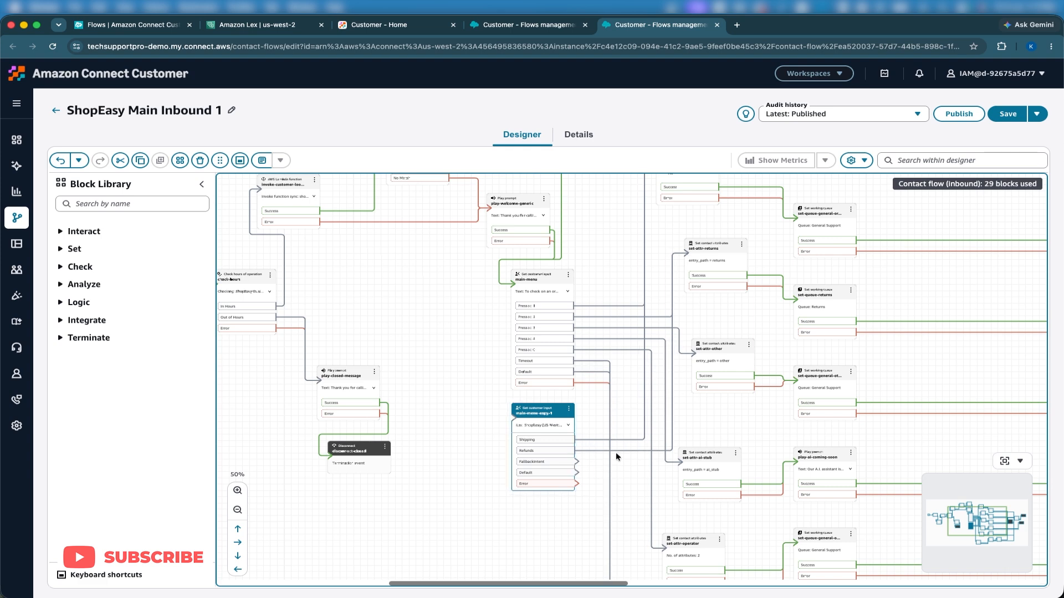
pyautogui.moveTo(582, 462); pyautogui.dragTo(709, 465)
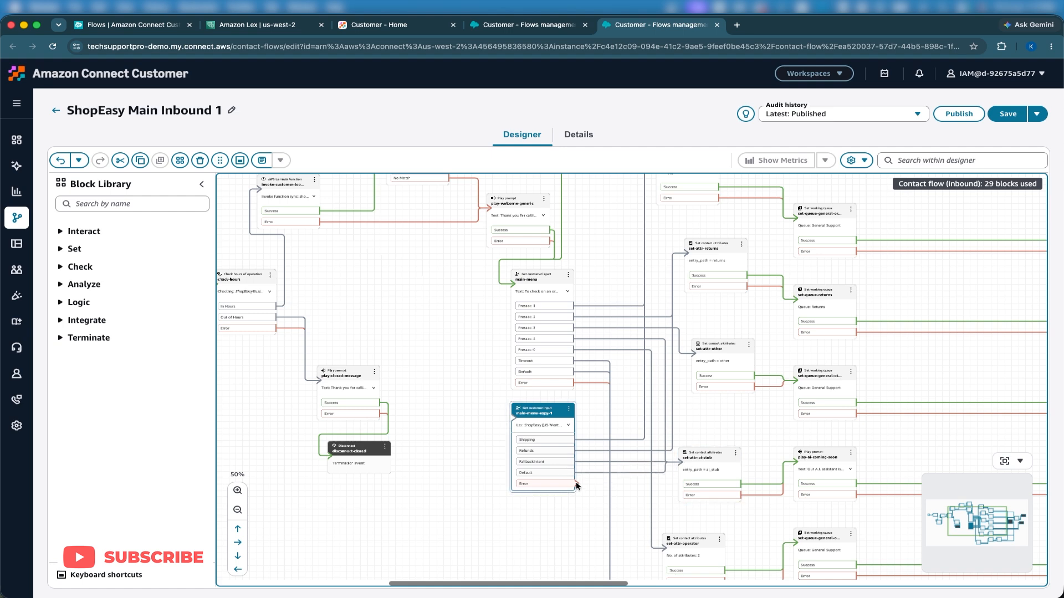
pyautogui.moveTo(576, 482); pyautogui.dragTo(694, 466)
pyautogui.hscroll(-3, 466, 422)
pyautogui.scroll(3, 464, 421)
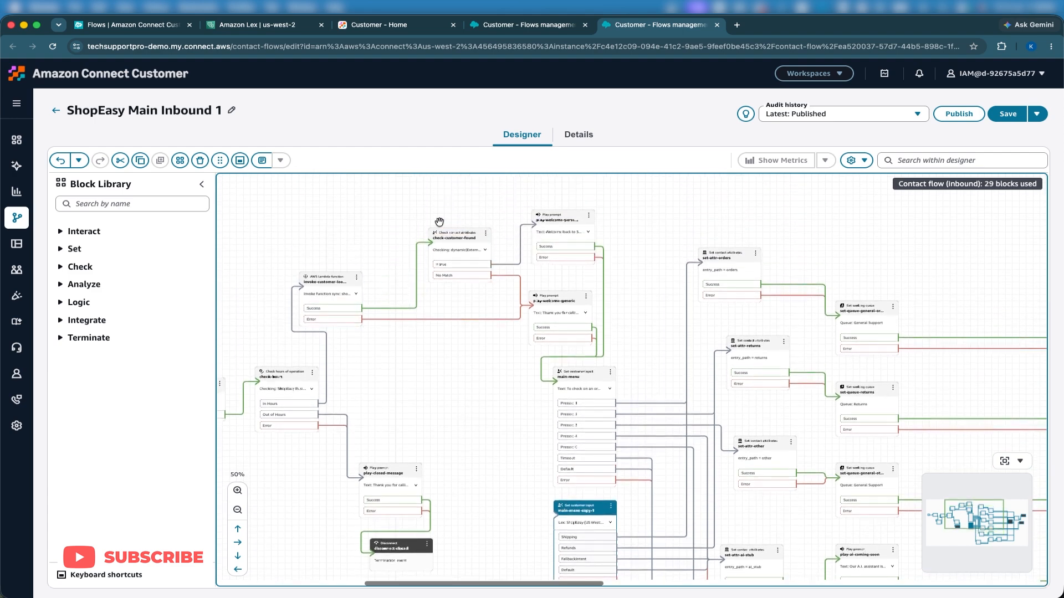
# - Review the check-customer-found block's attribute and conditions, and close it without saving changes
pyautogui.click(455, 238)
pyautogui.scroll(-1, 922, 464)
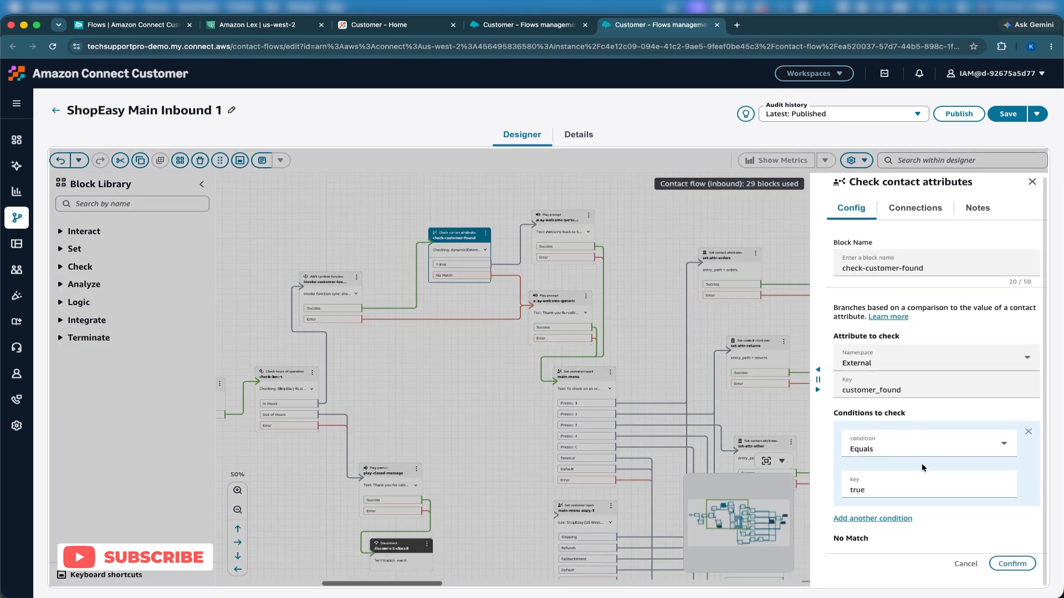
pyautogui.click(964, 570)
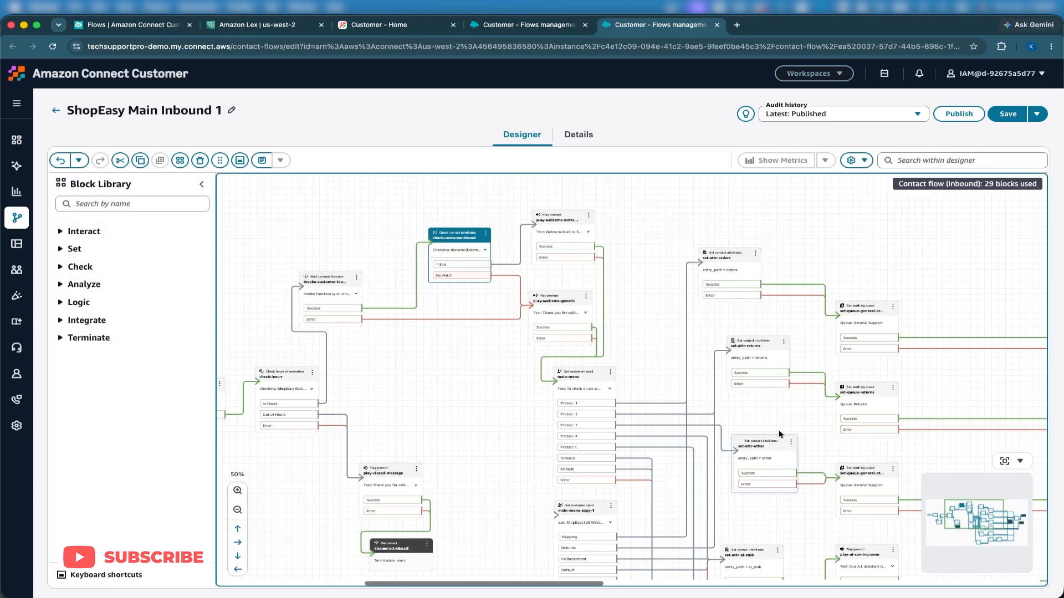
pyautogui.scroll(-3, 683, 288)
pyautogui.scroll(2, 617, 231)
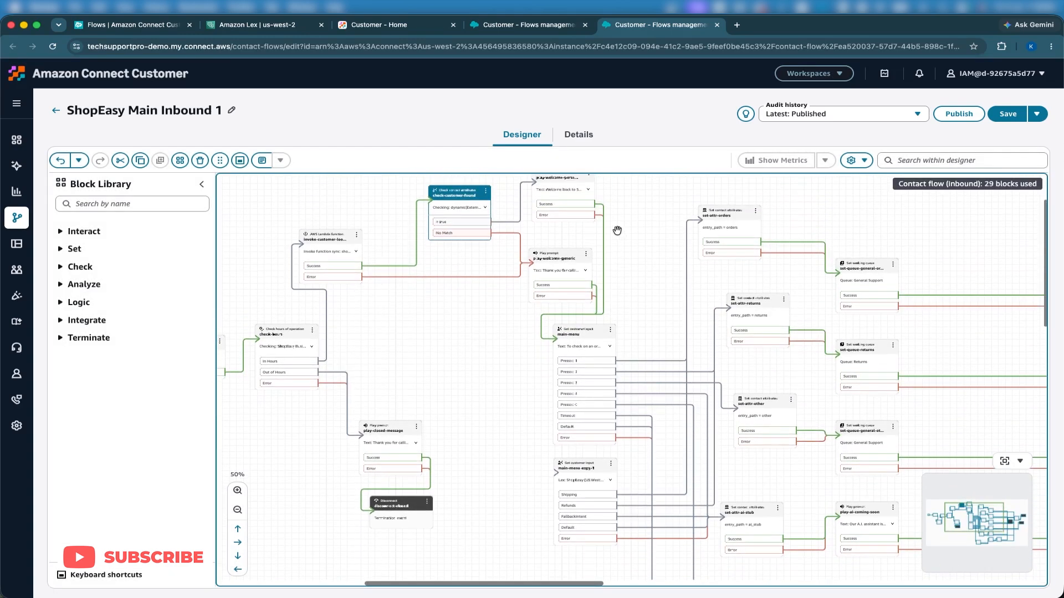
# - Reroute the Success and Error branches of both welcome prompts from main-menu to the main-menu-copy-1 block
pyautogui.moveTo(594, 206); pyautogui.dragTo(554, 478)
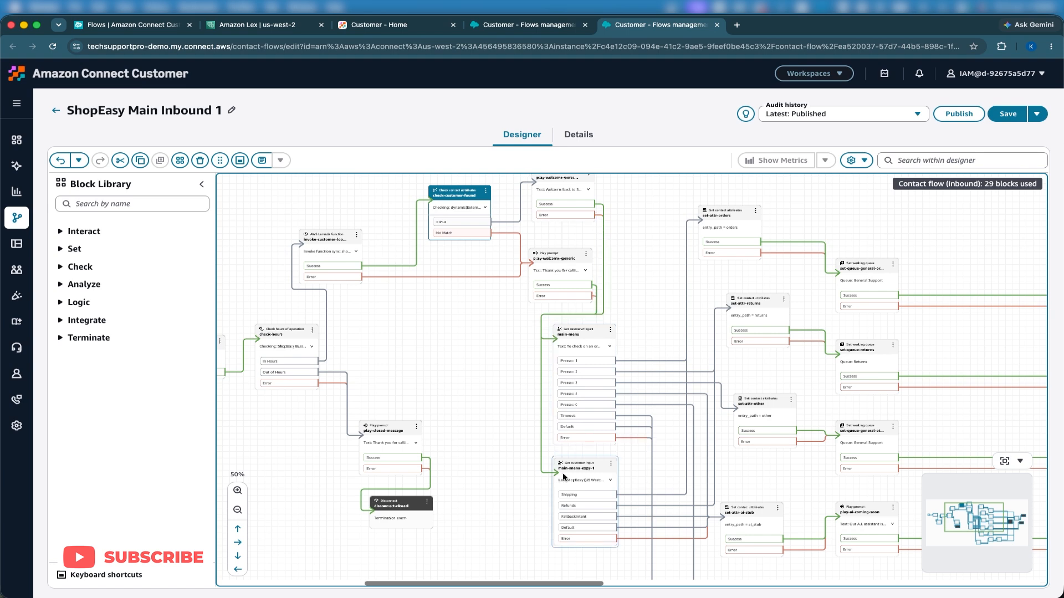
pyautogui.moveTo(594, 284); pyautogui.dragTo(569, 471)
pyautogui.click(595, 297)
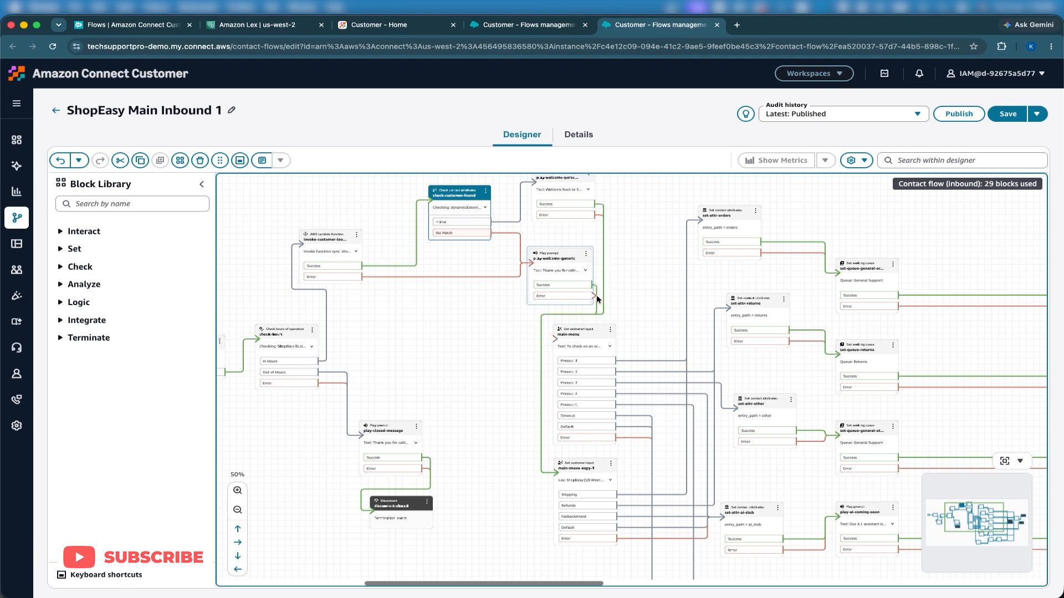
pyautogui.moveTo(592, 296); pyautogui.dragTo(568, 470)
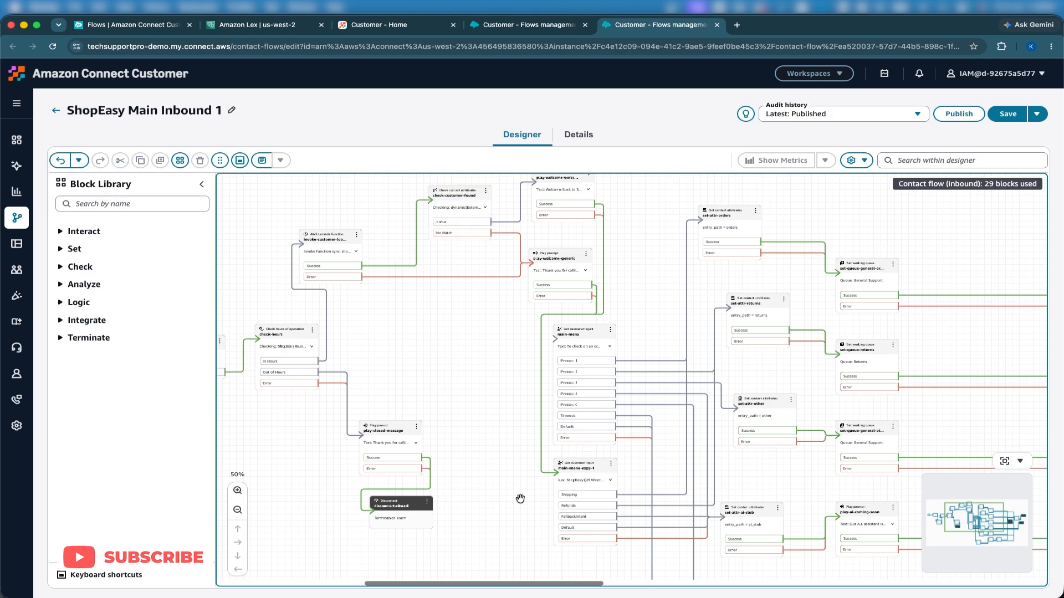
# - Publish the ShopEasy Main Inbound 1 flow and confirm the publication
pyautogui.moveTo(520, 499); pyautogui.dragTo(450, 415)
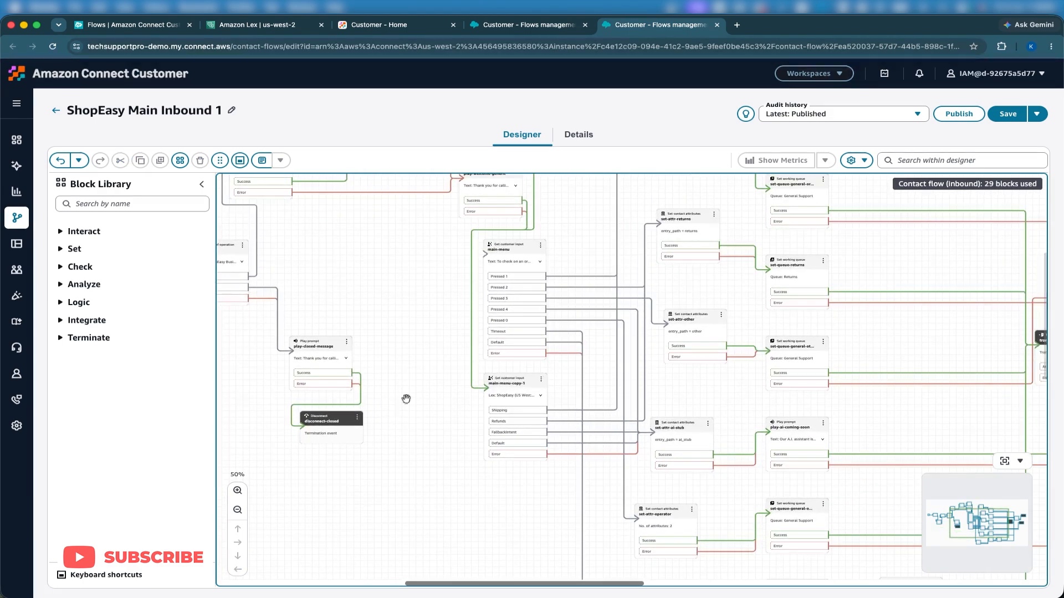
pyautogui.click(956, 115)
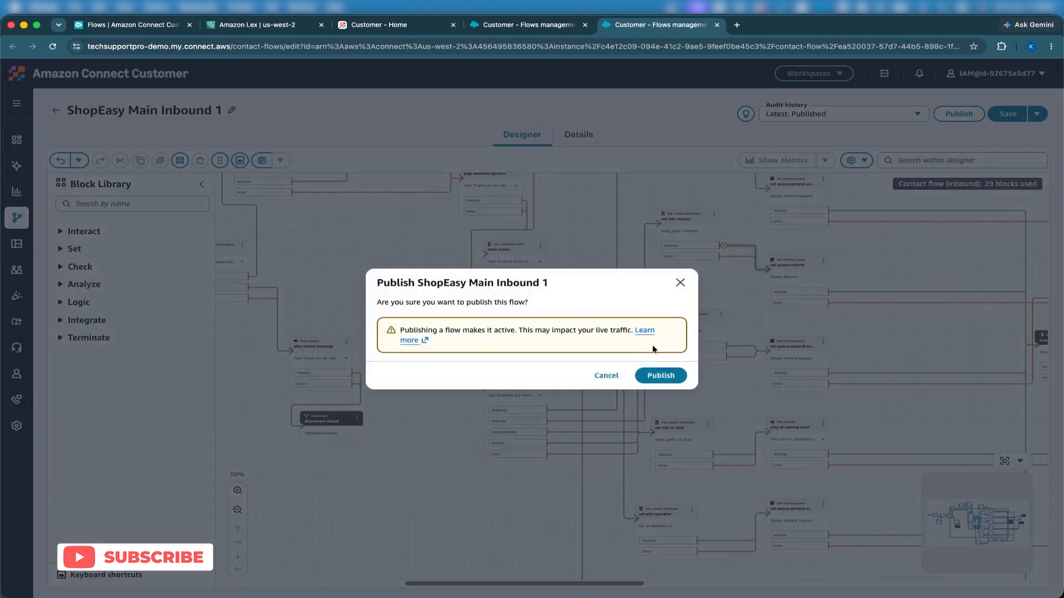
pyautogui.click(653, 375)
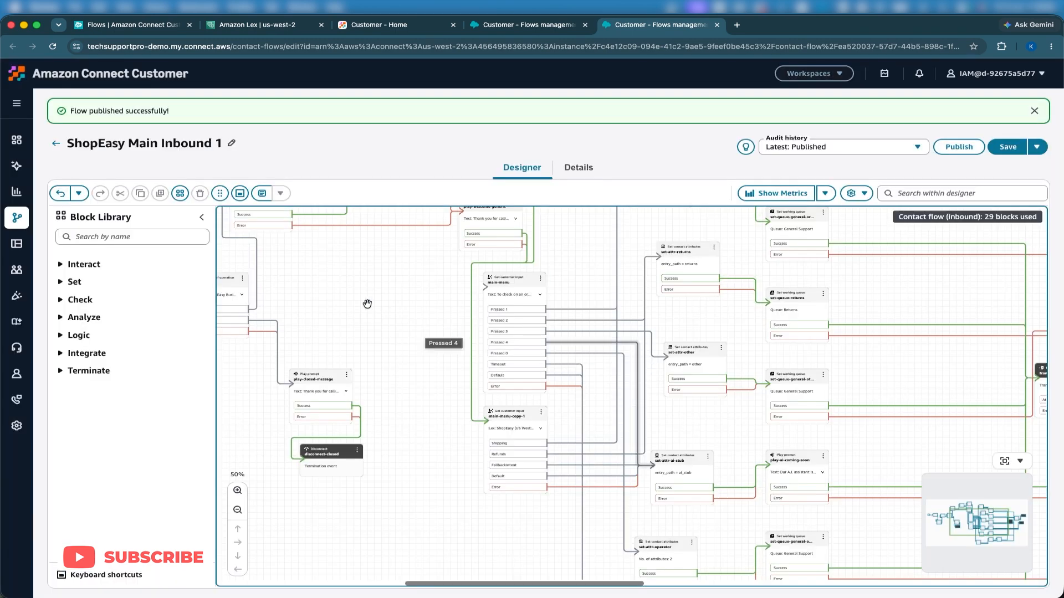
# - Open the phone numbers page in a new tab, assign the ShopEasy Main Inbound 1 flow to the voice number, and save
pyautogui.moveTo(13, 409)
pyautogui.rightClick(66, 425)
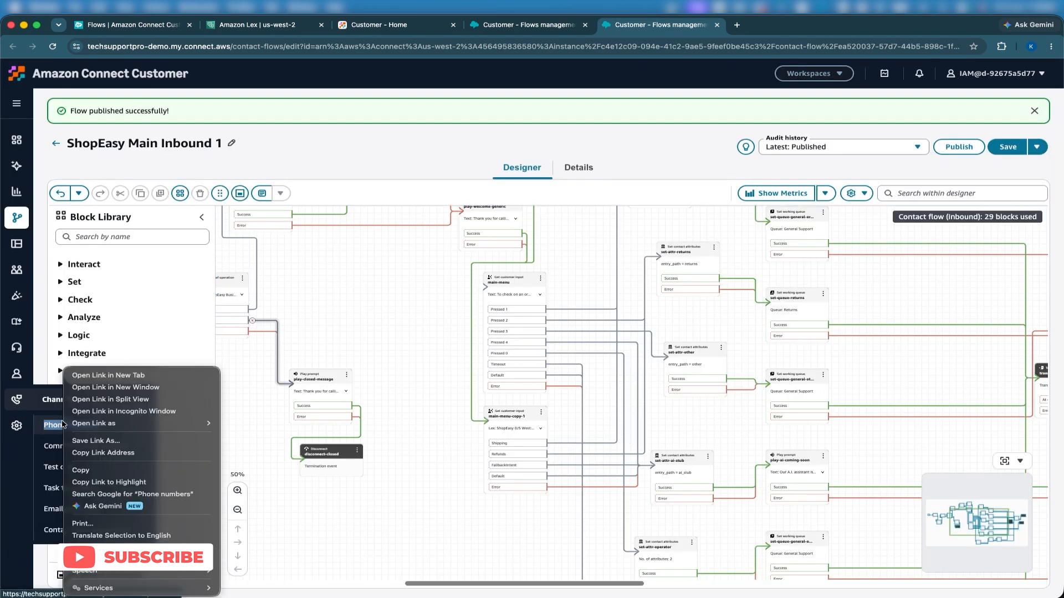
pyautogui.click(752, 27)
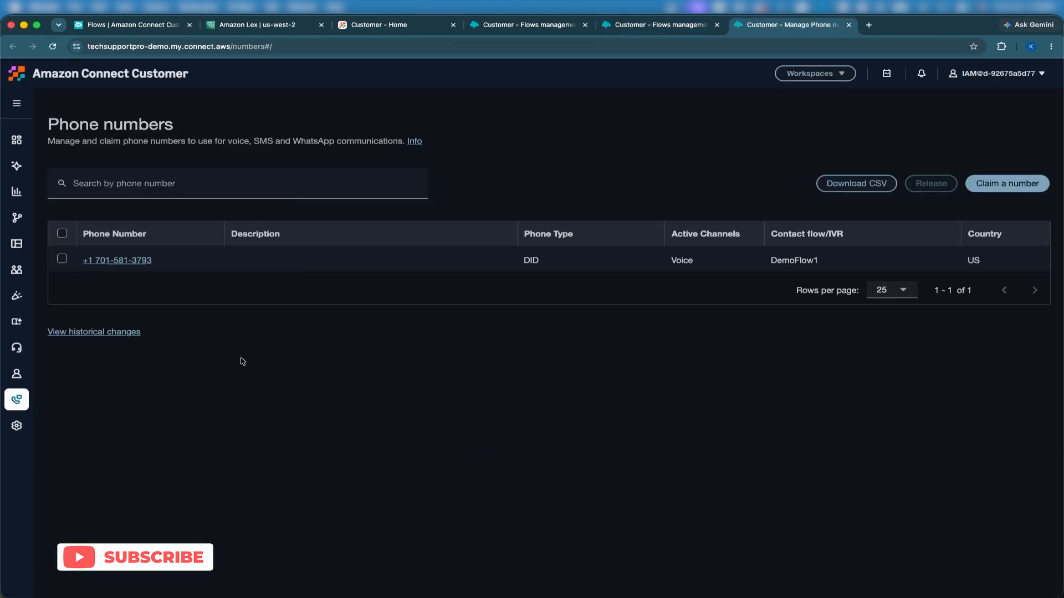
pyautogui.tripleClick(174, 269)
pyautogui.click(156, 263)
pyautogui.click(75, 514)
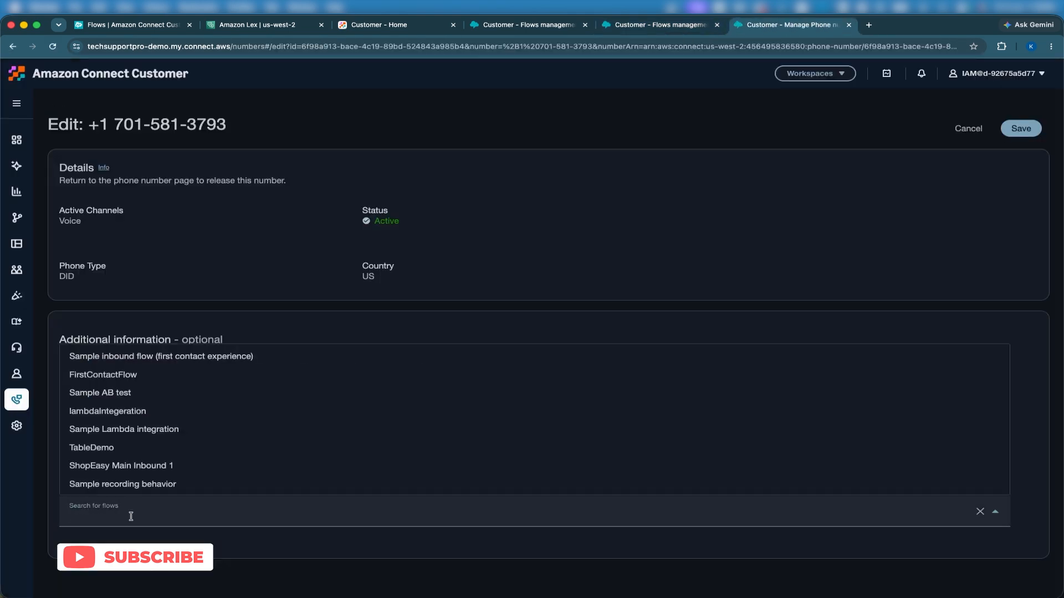
pyautogui.click(116, 472)
pyautogui.click(1022, 128)
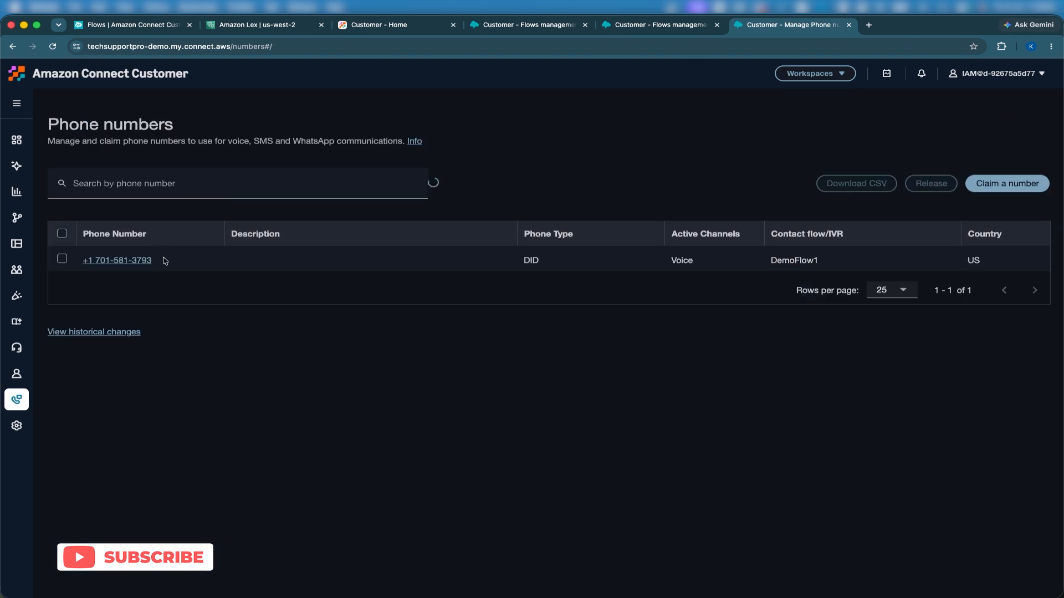
# - Return to the flow designer, review the main-menu-copy-1 block's Lex bot, alias and intents, and close it without saving changes
pyautogui.press('super+Tab')
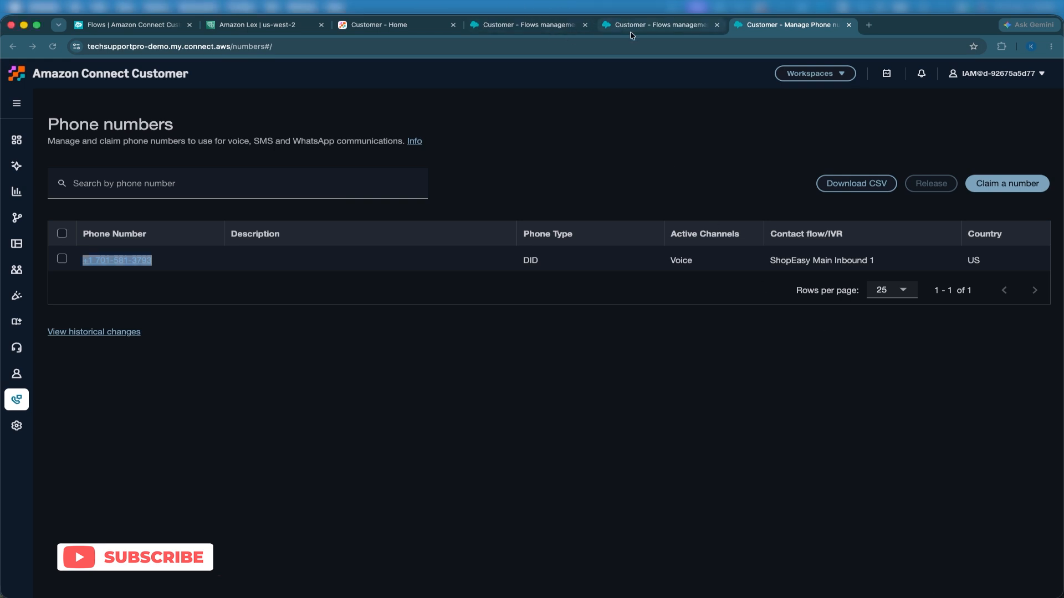
pyautogui.click(659, 24)
pyautogui.click(504, 419)
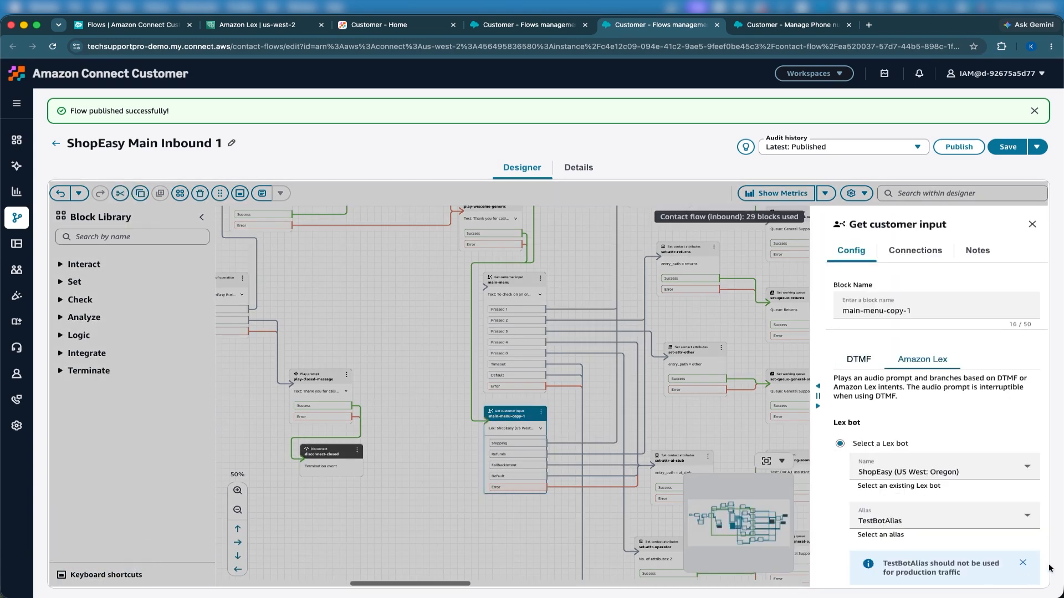
pyautogui.scroll(-10, 1003, 558)
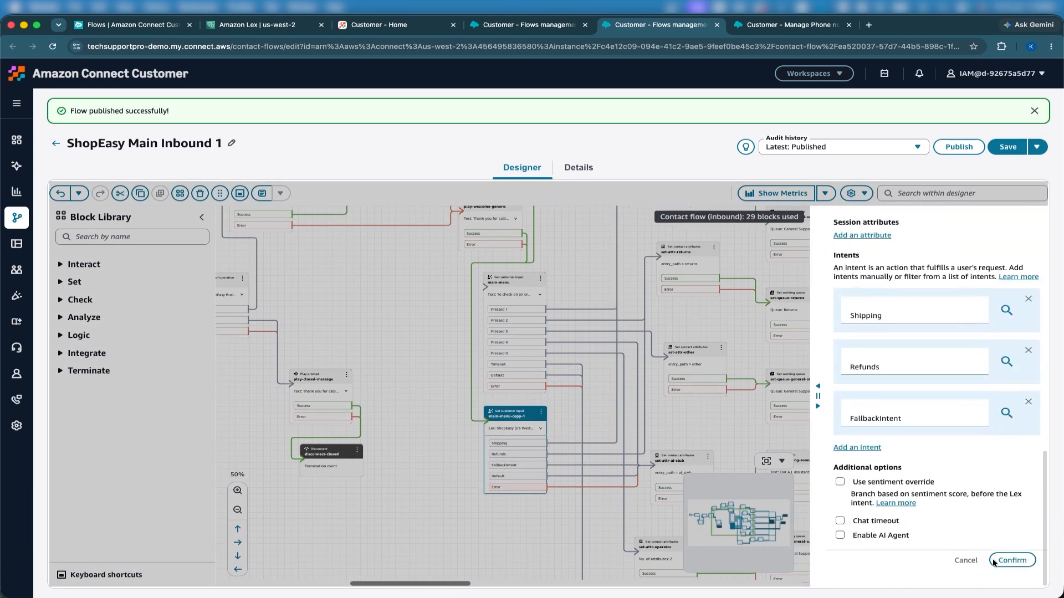
pyautogui.click(966, 570)
# - Examine the path from the welcome prompts through main-menu-copy-1 and the blocks its intent branches lead to
pyautogui.hscroll(3, 842, 482)
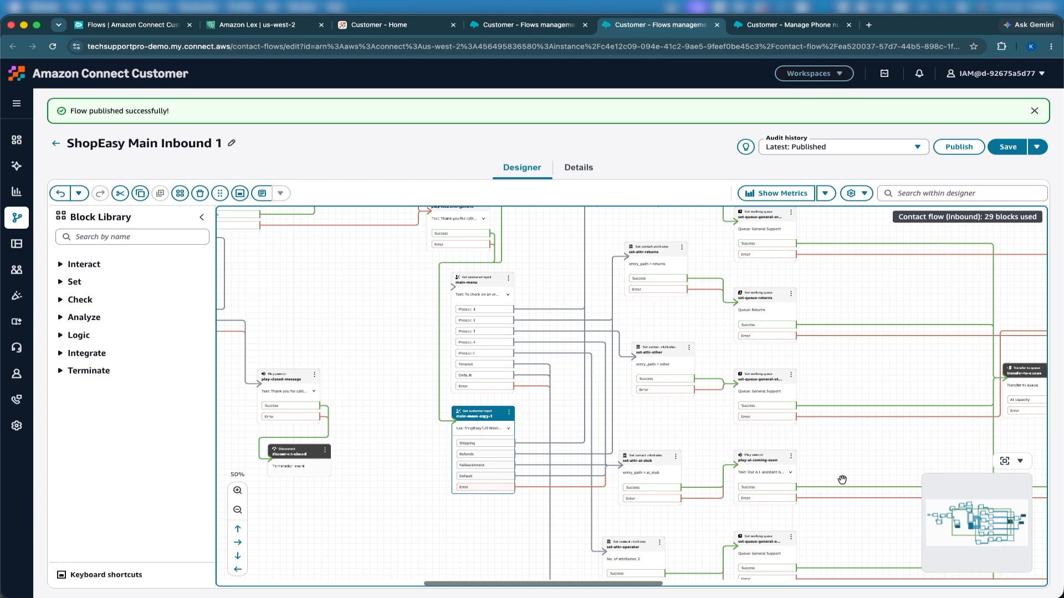
pyautogui.scroll(5, 842, 479)
pyautogui.hscroll(-2, 842, 479)
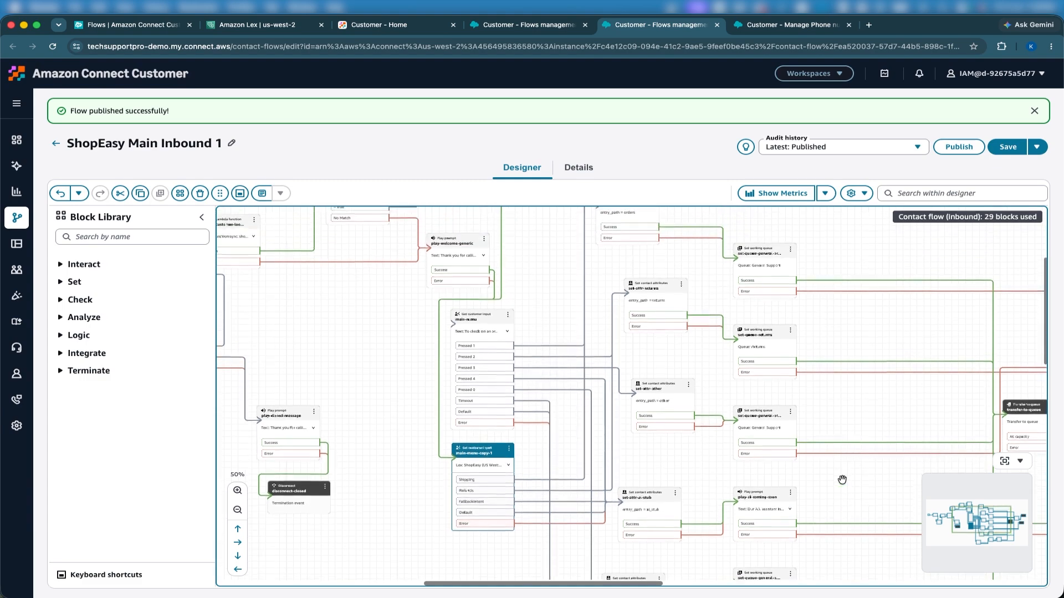
pyautogui.scroll(-3, 736, 437)
pyautogui.hscroll(-4, 736, 437)
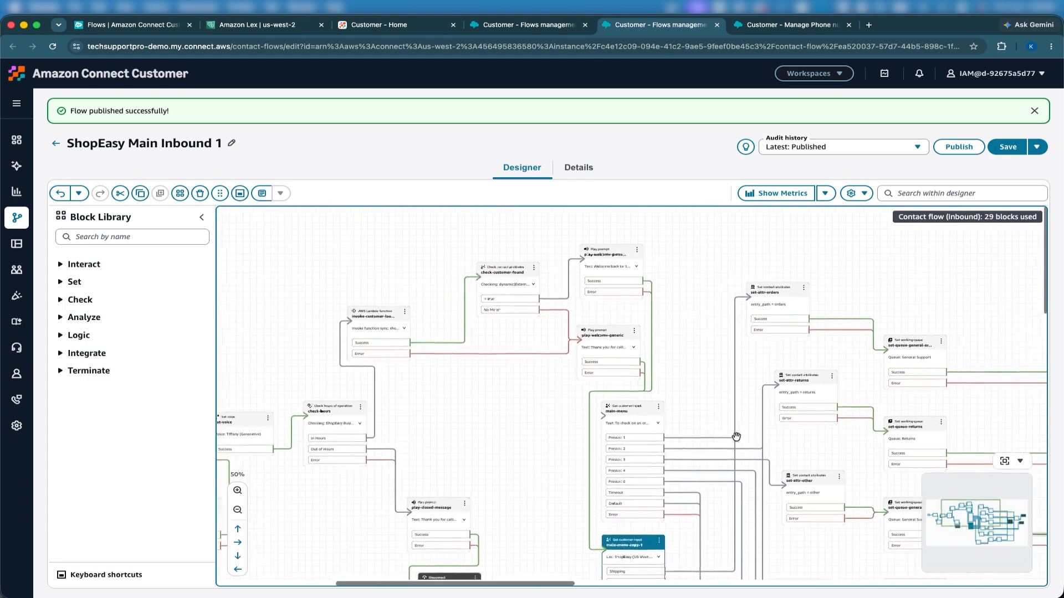
pyautogui.scroll(-4, 736, 437)
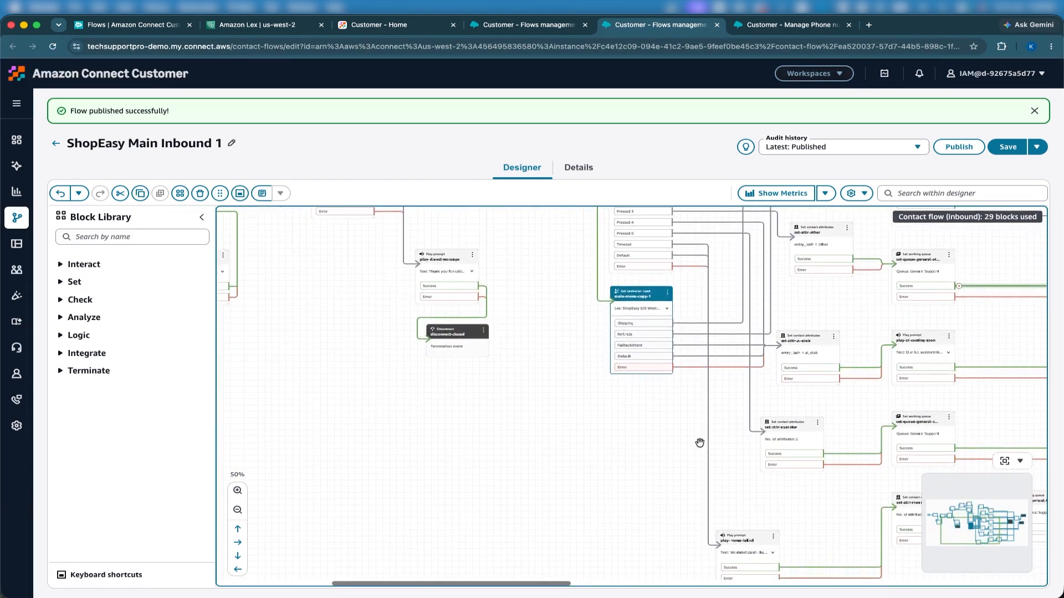
pyautogui.hscroll(3, 701, 443)
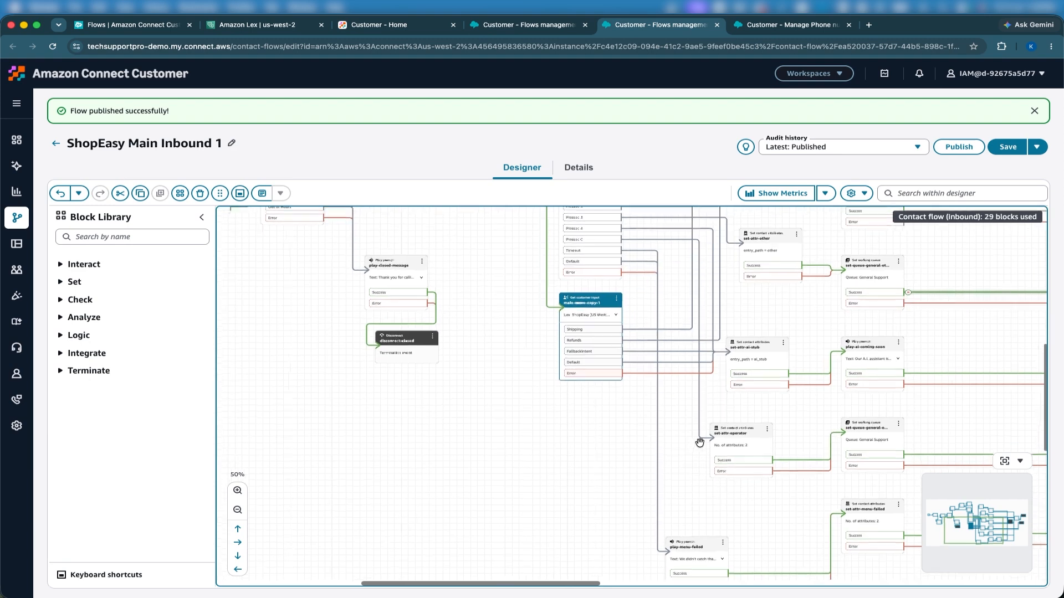